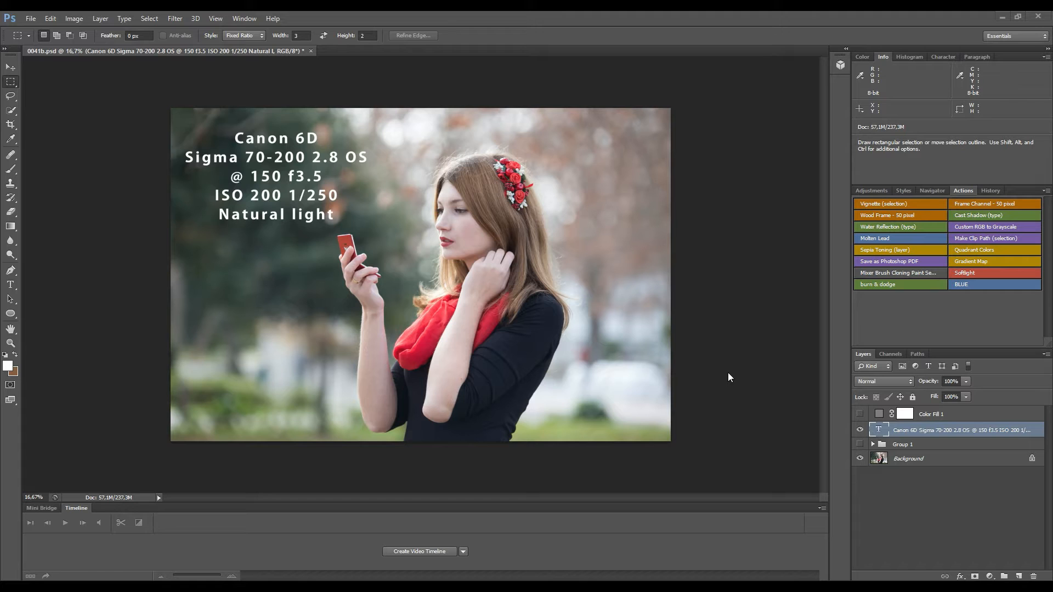
- Compare the finished colour and black-and-white looks with the original by toggling Group 1 and Color Fill 1
click(860, 445)
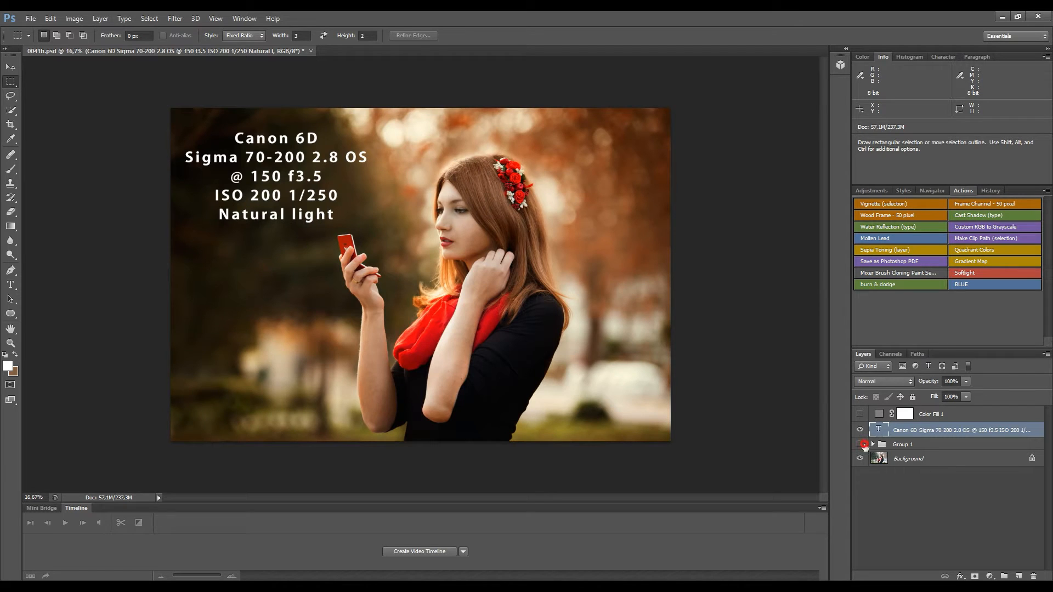
click(860, 445)
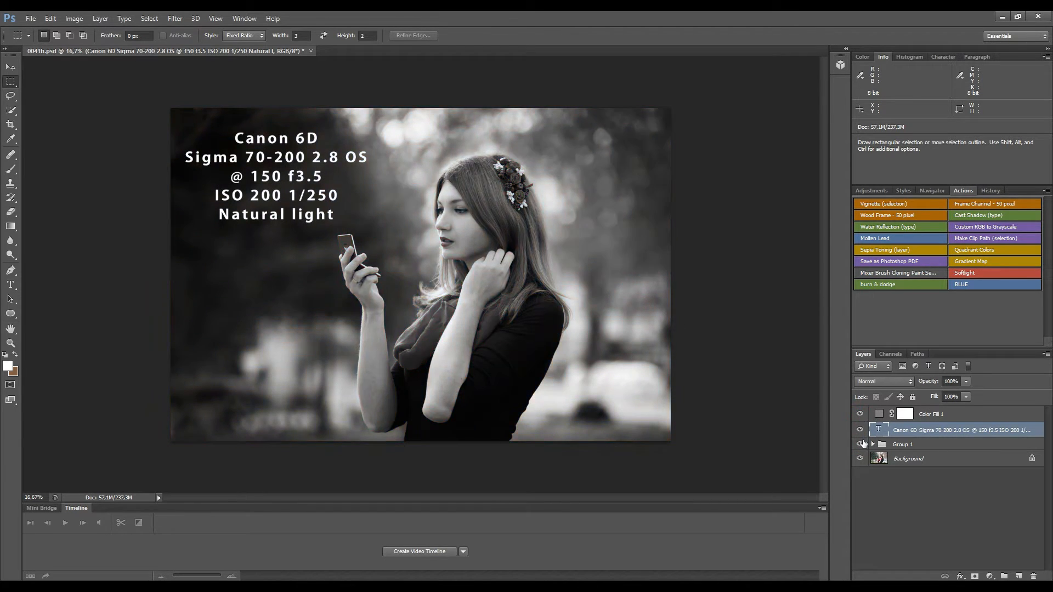
click(861, 445)
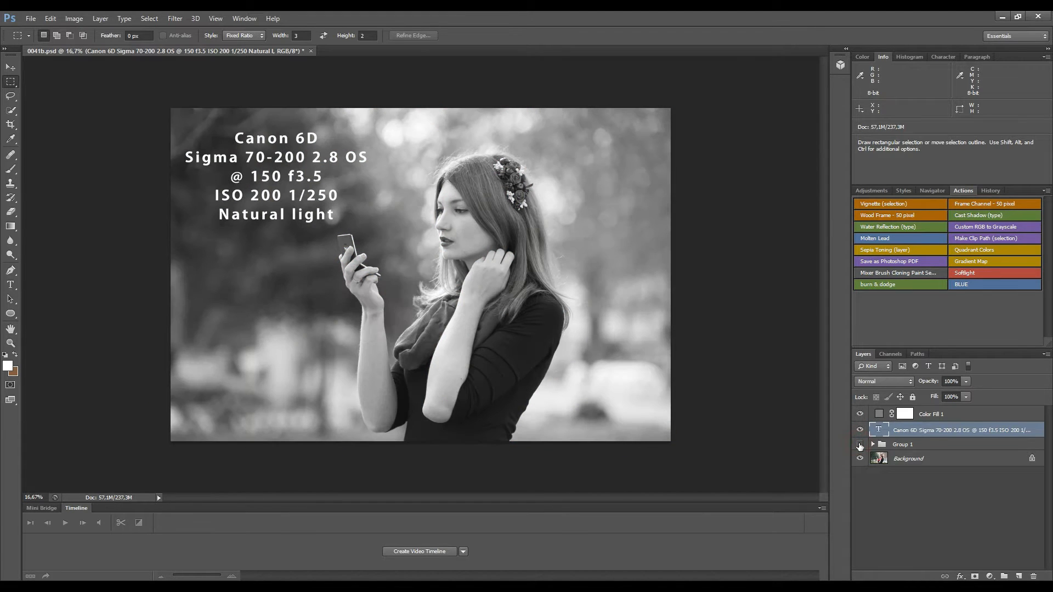
click(860, 445)
click(860, 415)
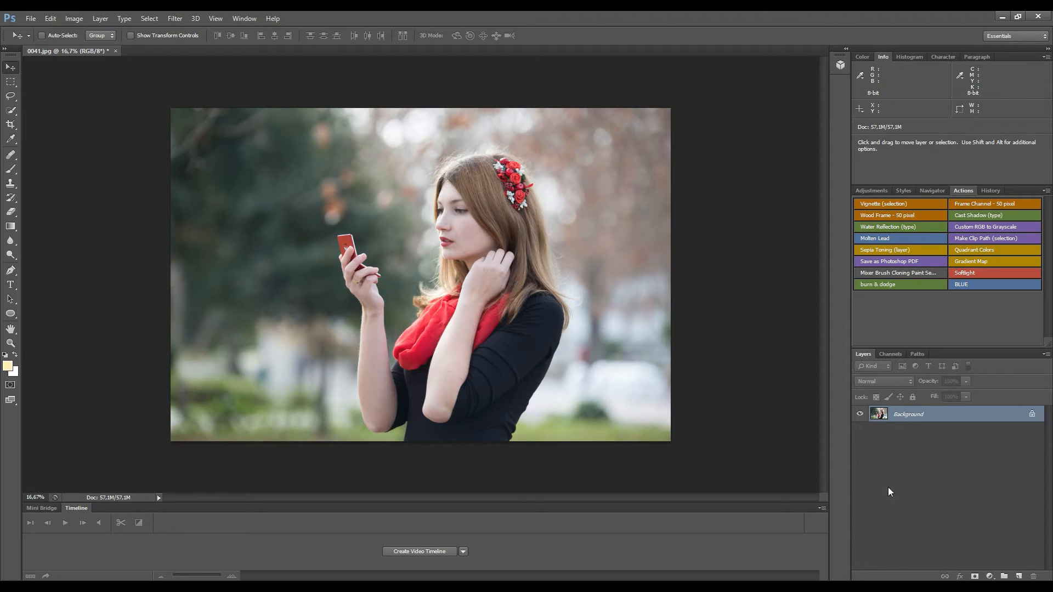
- Add a new empty layer above the Background and choose the Healing Brush for retouching the face
click(1018, 576)
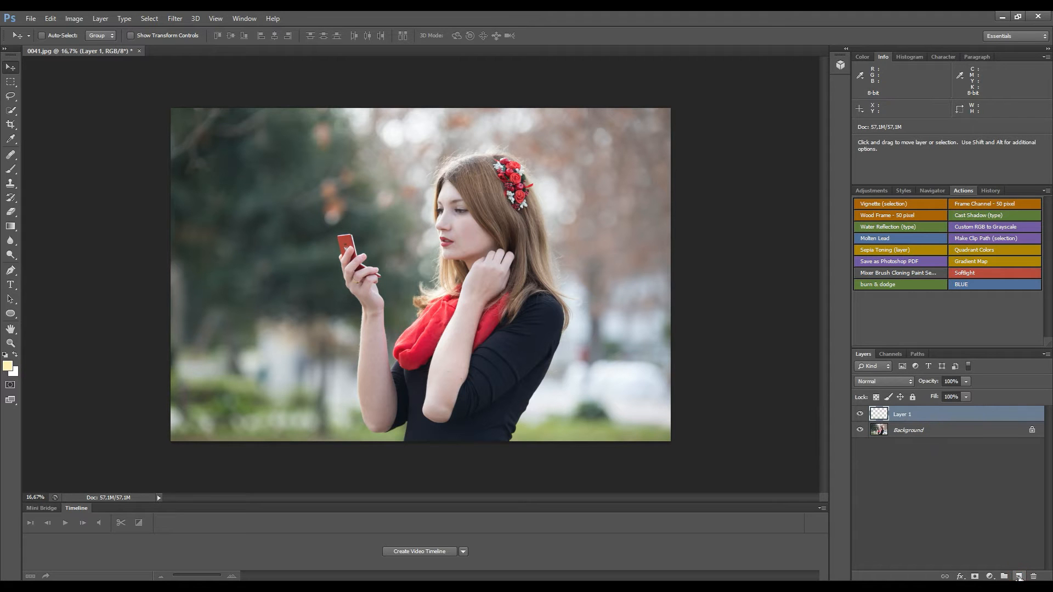
key(ctrl+plus)
key(ctrl+plus)
key(ctrl+plus)
drag(526, 165, 369, 268)
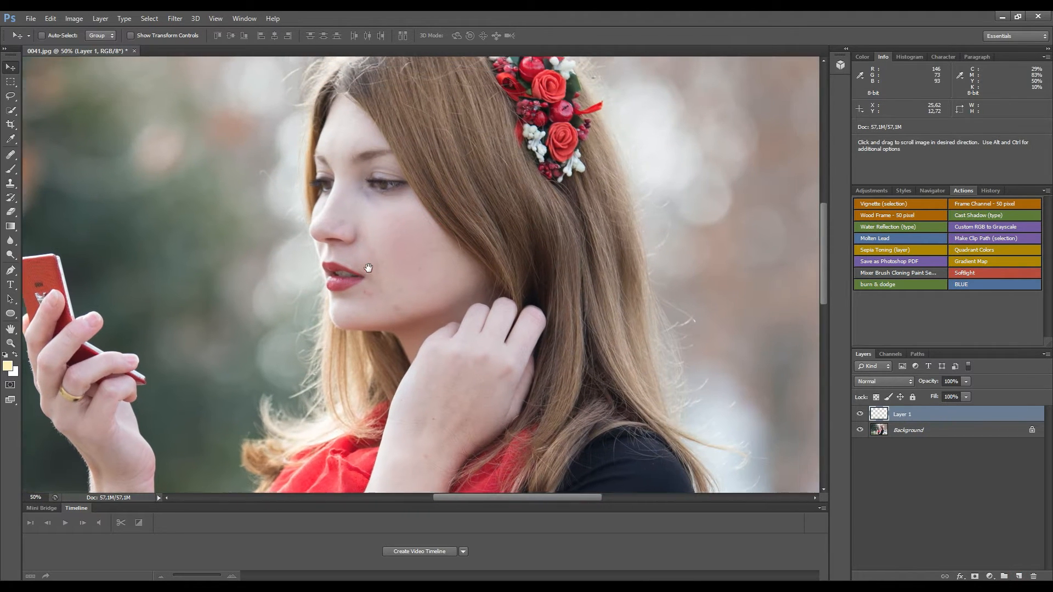
key(ctrl+plus)
key(ctrl+plus)
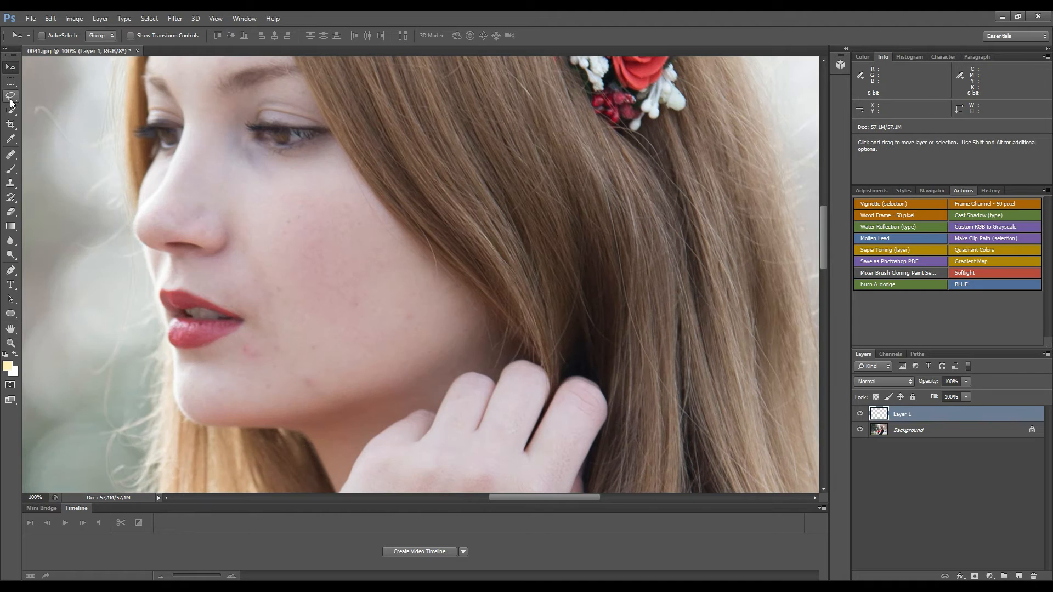
click(12, 156)
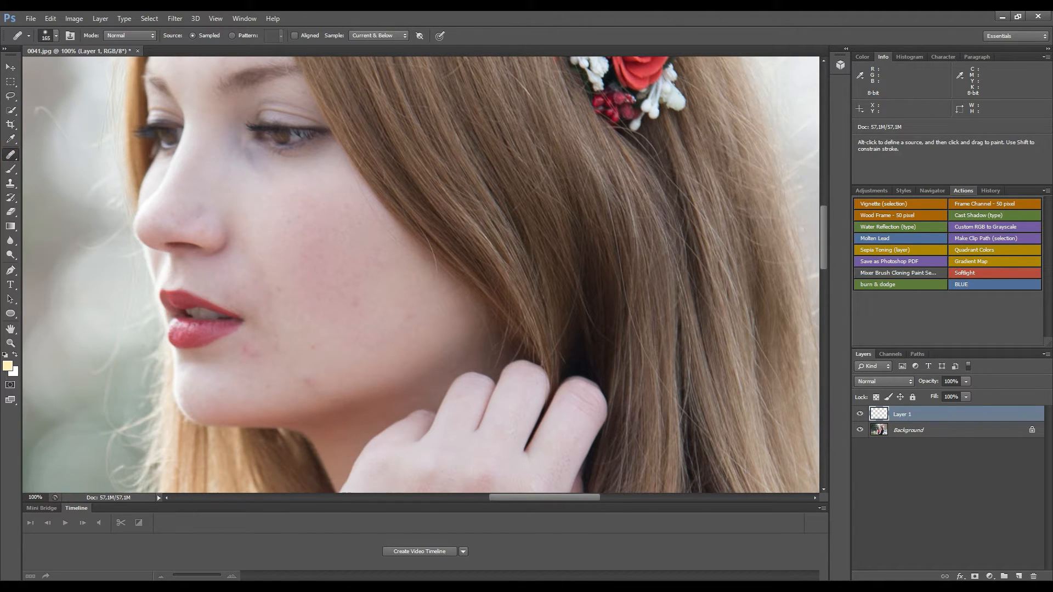
- Heal the blemishes across the woman's cheek with a 37 px Healing Brush, sampling clean skin nearby
drag(291, 251, 260, 252)
alt+click(286, 243)
click(279, 234)
click(285, 218)
click(297, 216)
drag(360, 281, 358, 280)
click(355, 301)
drag(351, 328, 348, 327)
click(280, 292)
click(307, 346)
click(310, 377)
- Heal the blemishes on the chin and around the corner of the mouth using nearby clean skin
alt+click(291, 371)
click(274, 333)
click(247, 349)
click(244, 366)
click(266, 382)
click(244, 387)
alt+click(252, 266)
click(239, 291)
click(257, 280)
alt+click(287, 248)
click(244, 289)
drag(237, 293, 230, 294)
click(254, 281)
- Heal the small blemishes on the nose and upper cheek, sampling fresh skin for each area
click(212, 190)
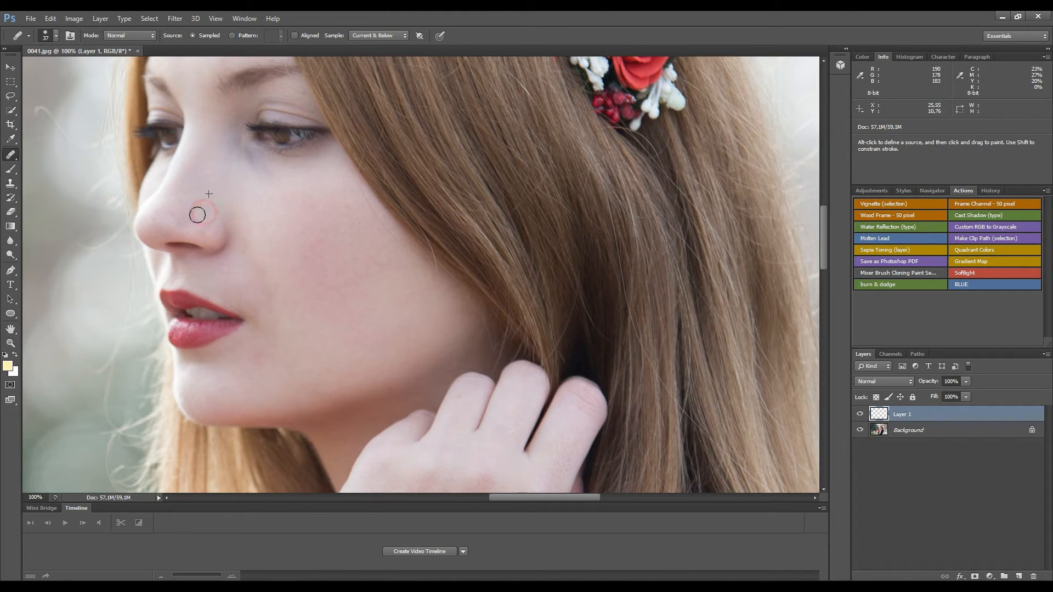
click(309, 210)
drag(232, 176, 319, 289)
alt+click(295, 256)
drag(295, 230, 315, 237)
alt+click(269, 315)
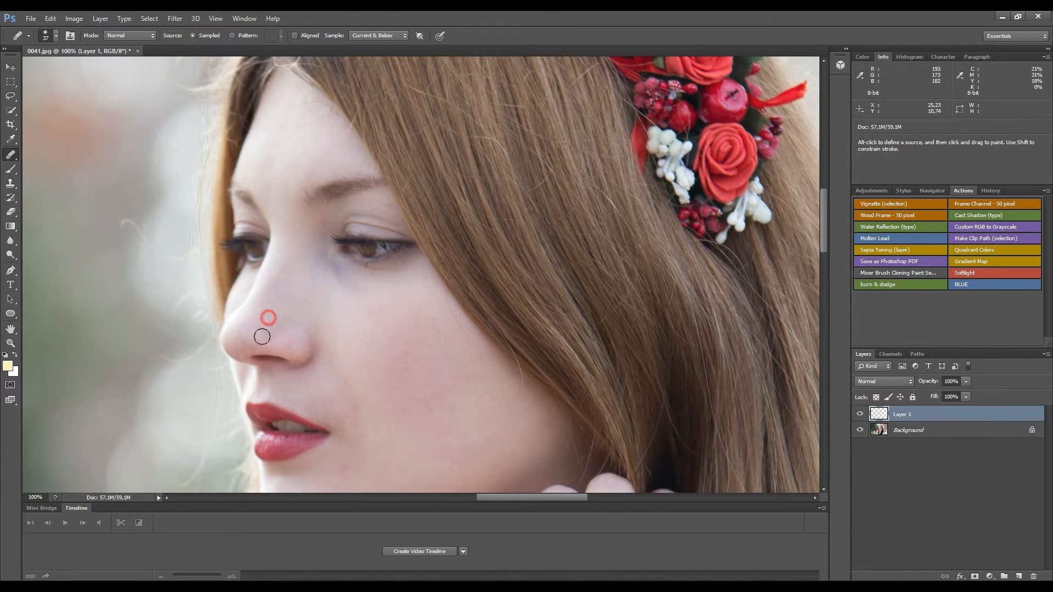
drag(263, 335, 255, 327)
- Heal the spots and uneven skin across the forehead, sampling from clean forehead skin
alt+click(280, 157)
click(296, 127)
click(273, 134)
click(274, 158)
click(288, 116)
click(281, 104)
click(266, 170)
click(276, 143)
click(301, 105)
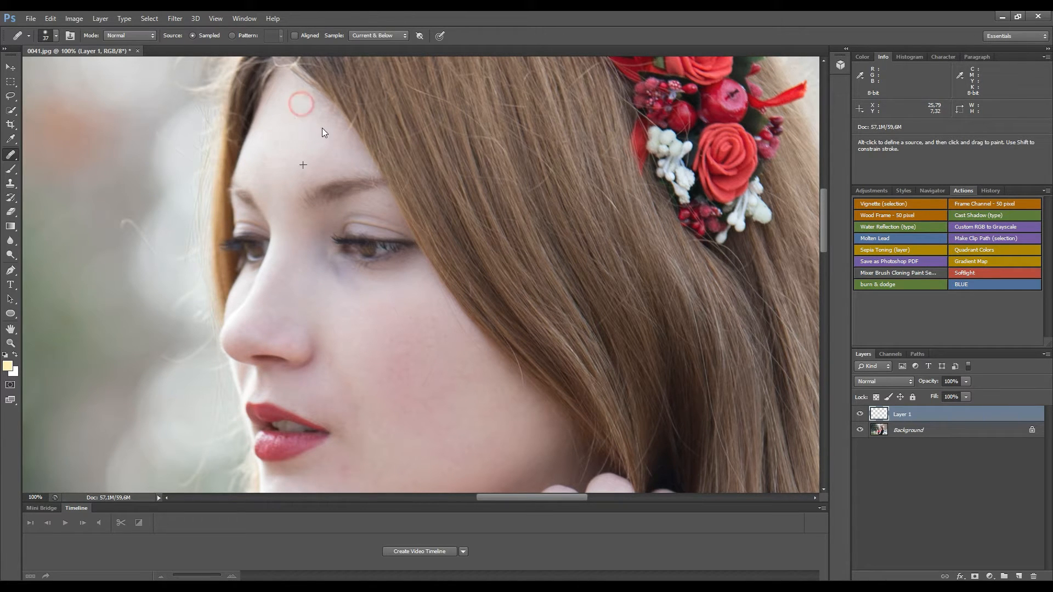
click(287, 129)
click(309, 103)
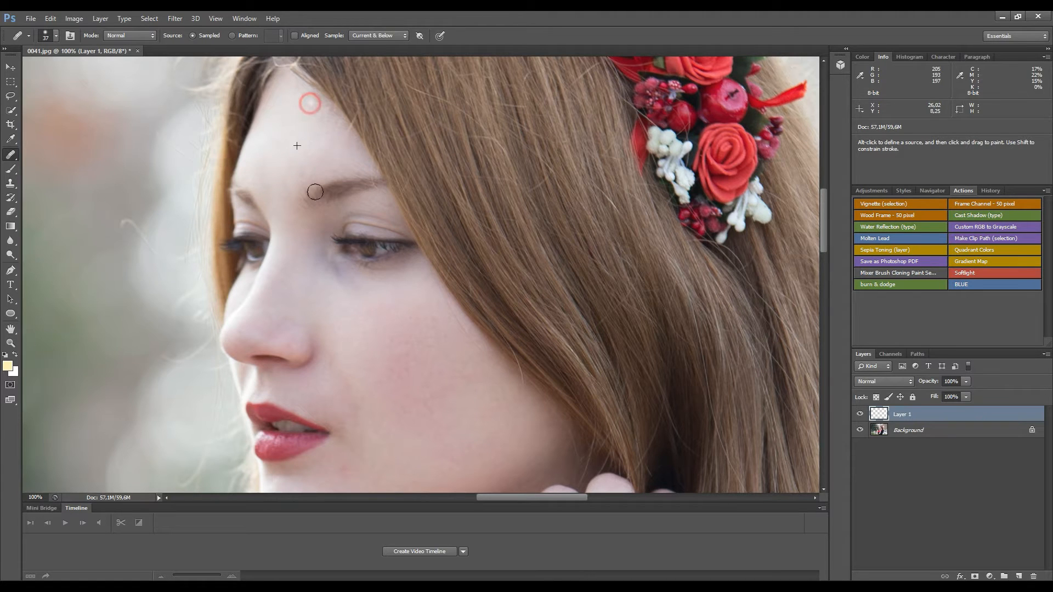
- Heal the remaining marks on the lower cheek and chin below the lips
scroll(316, 192, down, 5)
scroll(332, 283, down, 4)
click(272, 125)
click(291, 134)
click(278, 129)
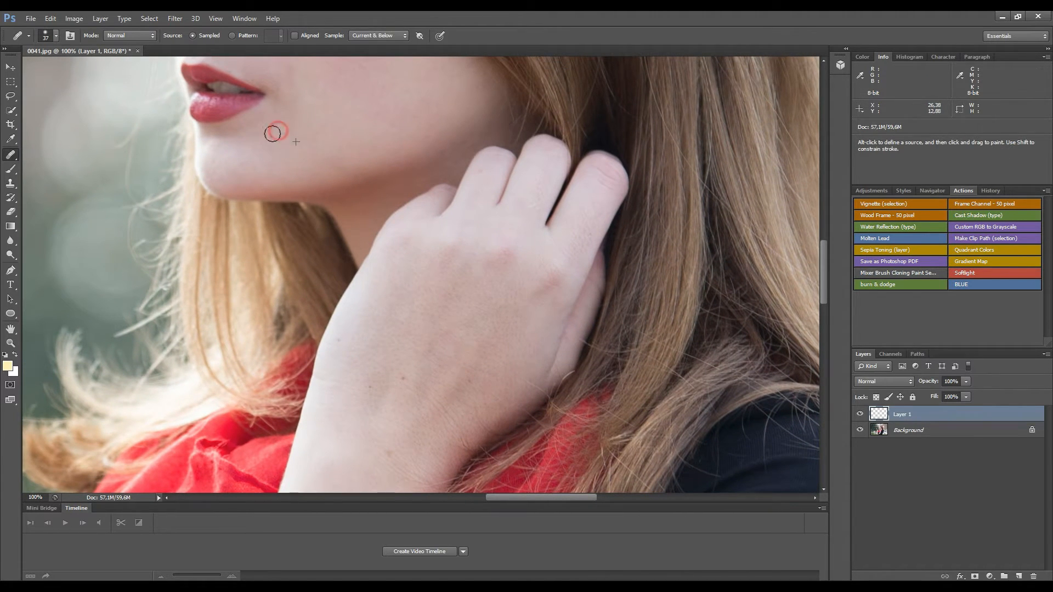
- Heal away the light stray hair beyond the back edge of the black top and smooth the blurred background there
drag(384, 324, 385, 147)
drag(338, 280, 356, 145)
drag(334, 251, 291, 236)
alt+click(726, 257)
drag(670, 249, 654, 290)
drag(660, 384, 412, 299)
drag(503, 320, 473, 347)
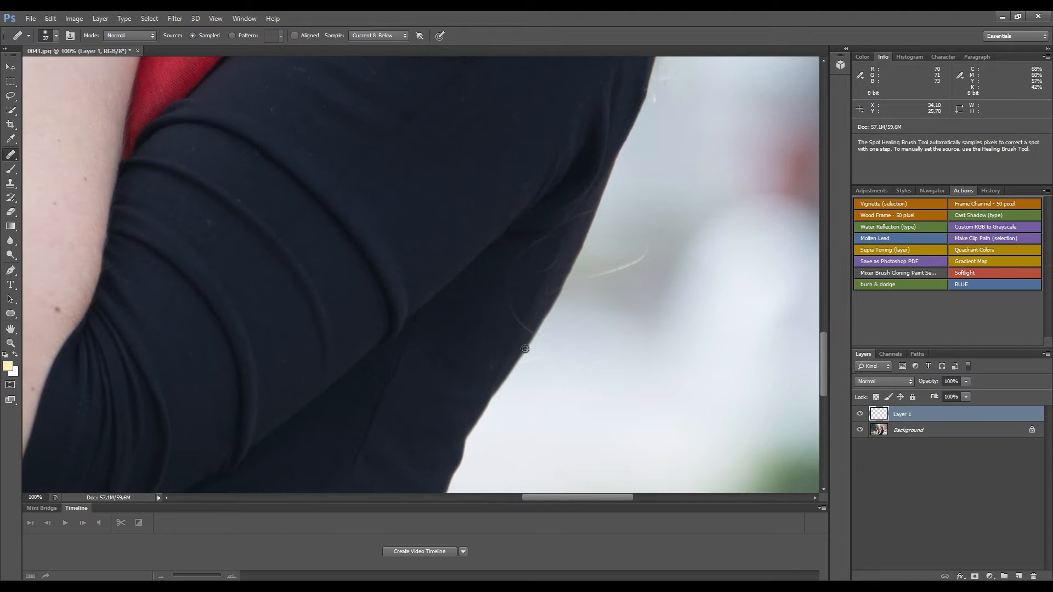
alt+click(521, 353)
mouse_move(533, 333)
mouse_down()
mouse_move(553, 349)
mouse_move(526, 331)
mouse_up()
drag(581, 282, 631, 266)
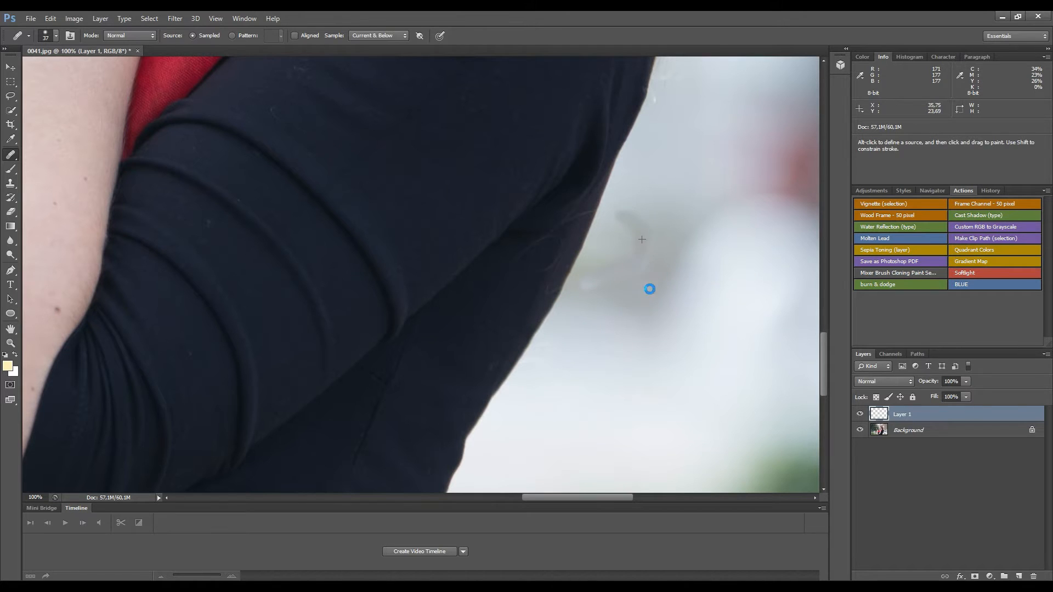
alt+click(652, 202)
drag(627, 210, 617, 210)
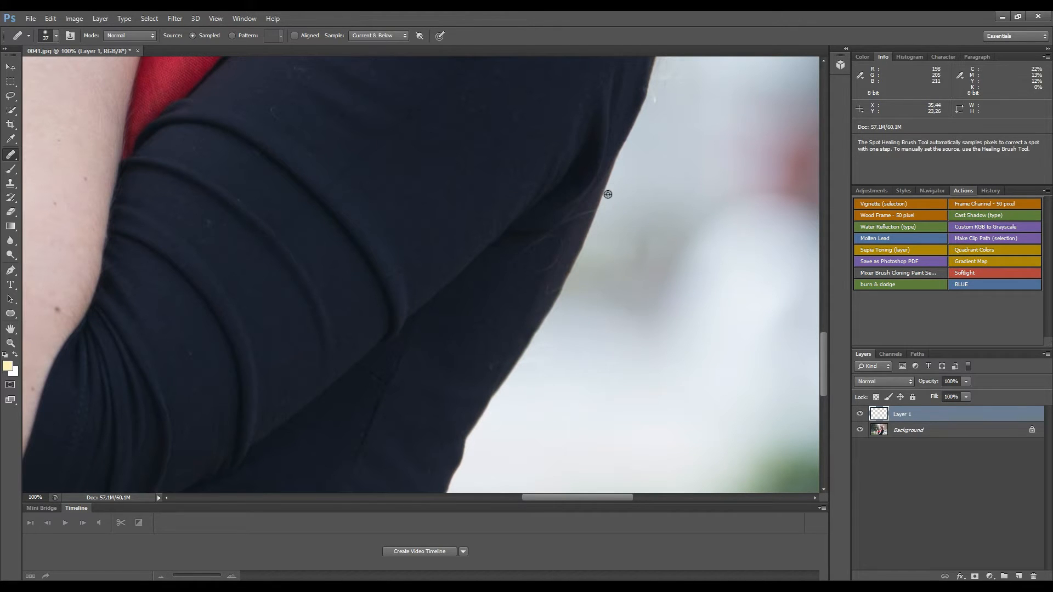
- Heal the fine stray hairs lying on the black fabric along the back edge of the top
alt+click(587, 234)
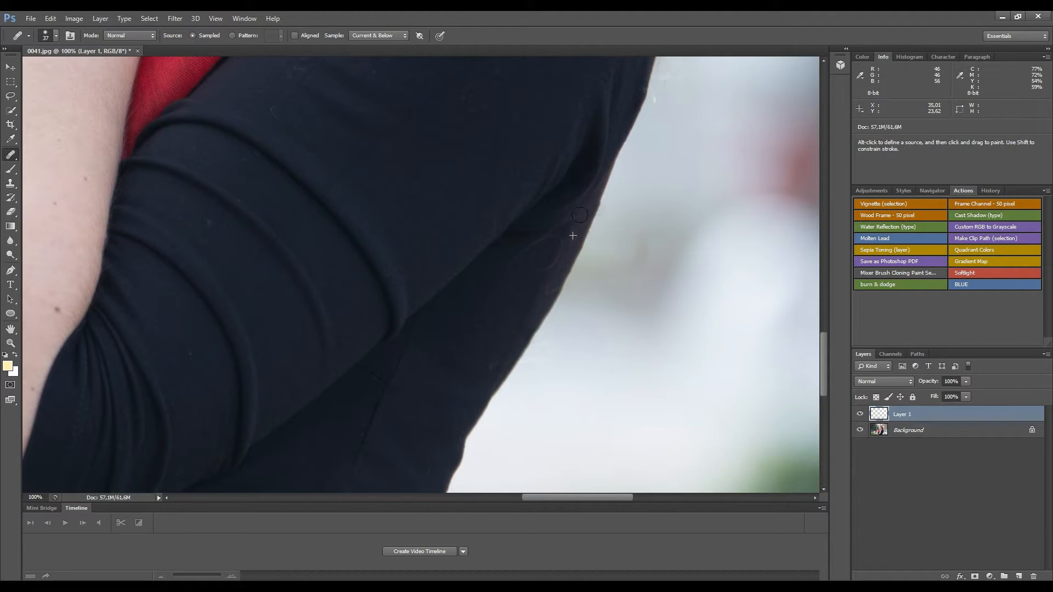
mouse_move(572, 218)
mouse_down()
mouse_move(539, 272)
mouse_move(504, 295)
mouse_move(548, 236)
mouse_move(533, 258)
mouse_up()
alt+click(504, 295)
mouse_move(537, 244)
mouse_down()
mouse_move(510, 276)
mouse_move(533, 248)
mouse_move(531, 265)
mouse_move(543, 270)
mouse_move(538, 265)
mouse_up()
drag(546, 291, 547, 293)
- Heal the small specks around the black sleeve near the elbow
drag(529, 303, 592, 340)
drag(470, 329, 530, 250)
click(496, 304)
click(511, 308)
click(471, 282)
click(474, 255)
- Heal the skin spots on the forearm and wrist of the arm holding the phone
drag(305, 185, 431, 261)
alt+click(235, 285)
drag(300, 250, 312, 250)
scroll(311, 250, up, 5)
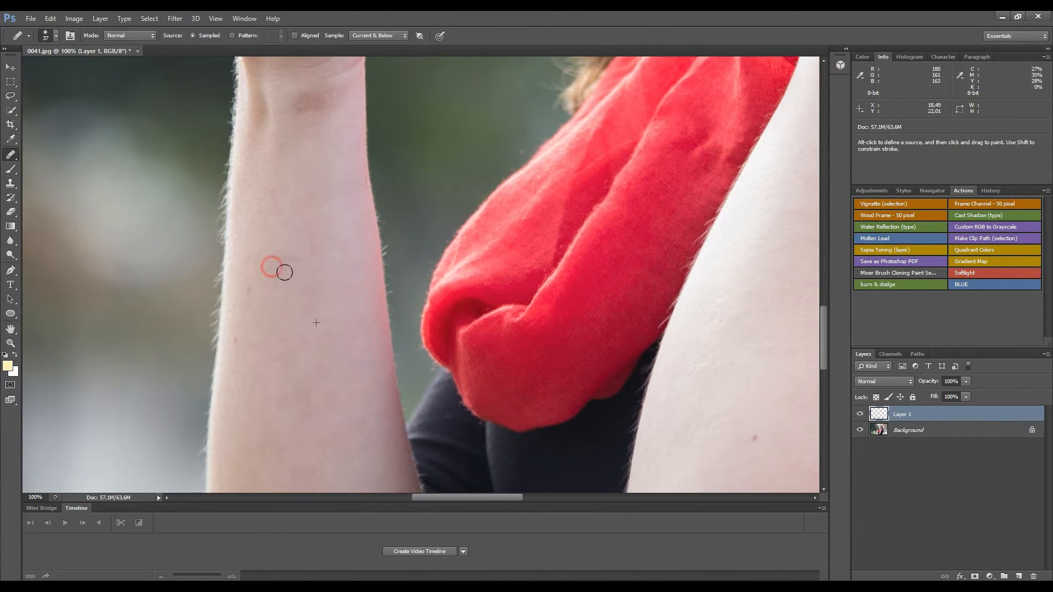
scroll(302, 247, up, 3)
click(313, 240)
click(334, 237)
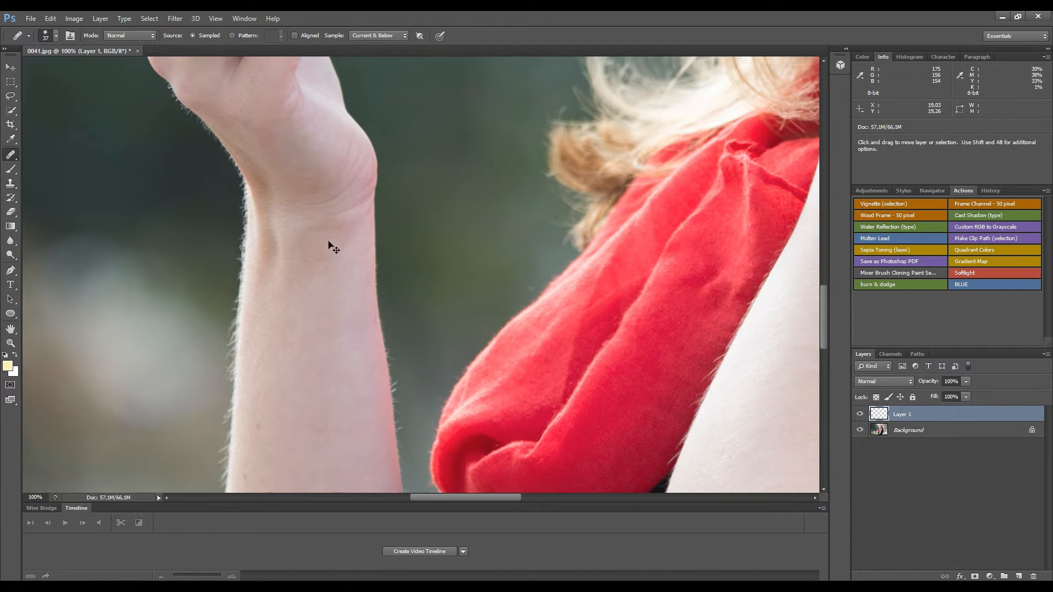
- Compare the whole photo with and without the healing on Layer 1
key(ctrl+minus)
key(ctrl+minus)
key(ctrl+minus)
key(ctrl+minus)
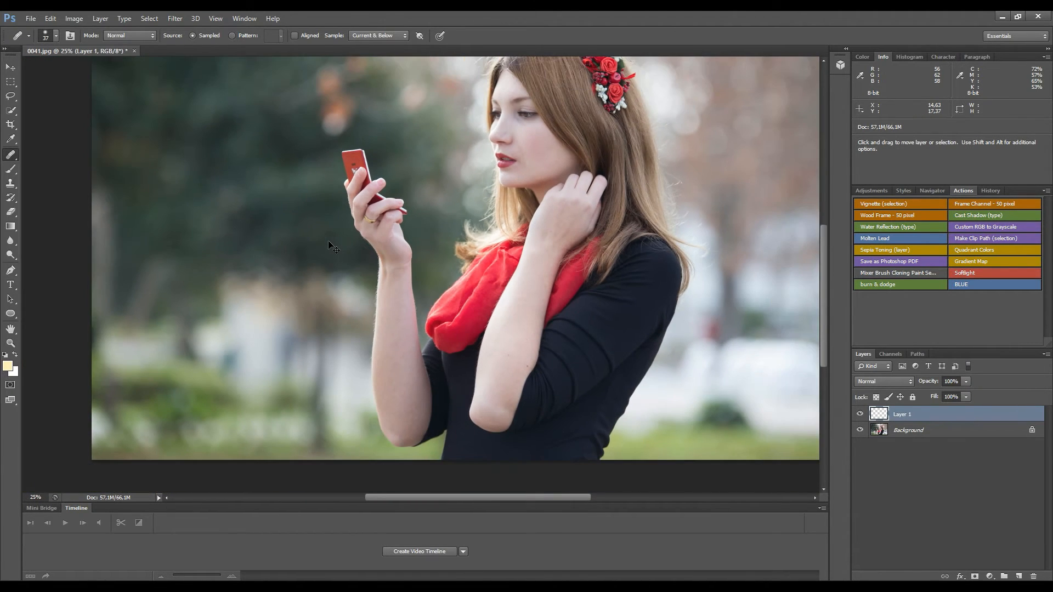
key(ctrl+minus)
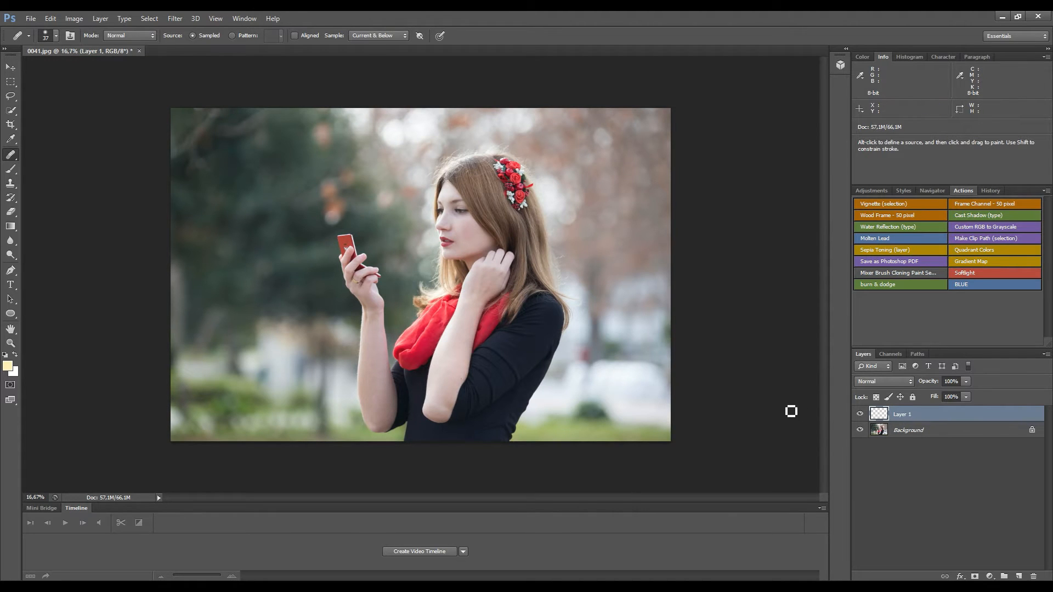
click(860, 416)
- Choose the Clone Stamp tool and add another new empty layer above Layer 1 for the under-eye retouch
key(ctrl+plus)
key(ctrl+plus)
key(ctrl+plus)
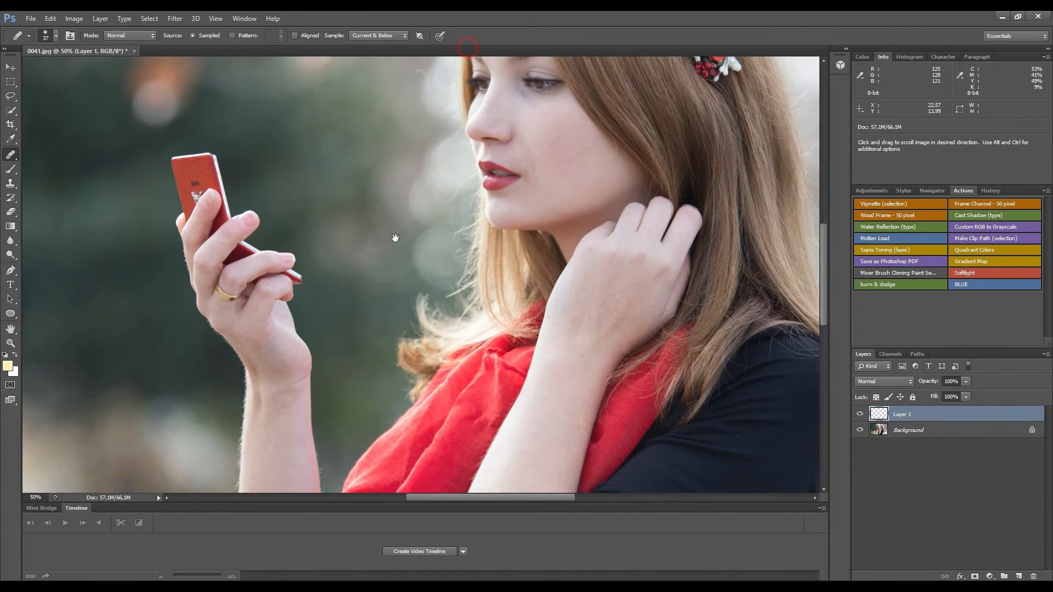
drag(470, 158, 391, 273)
key(ctrl+plus)
key(ctrl+plus)
drag(442, 194, 381, 302)
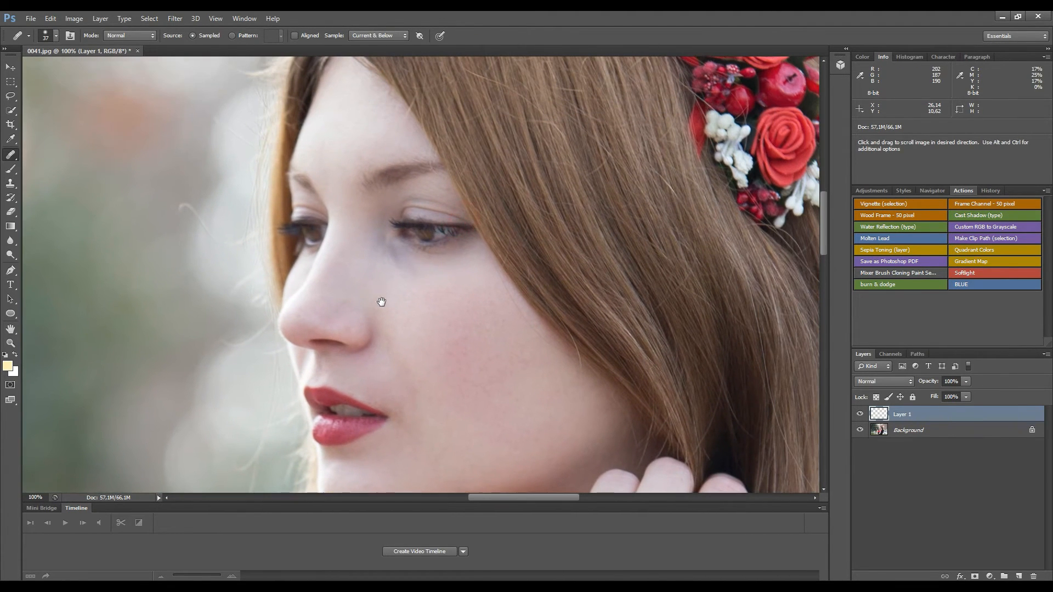
click(10, 183)
click(604, 342)
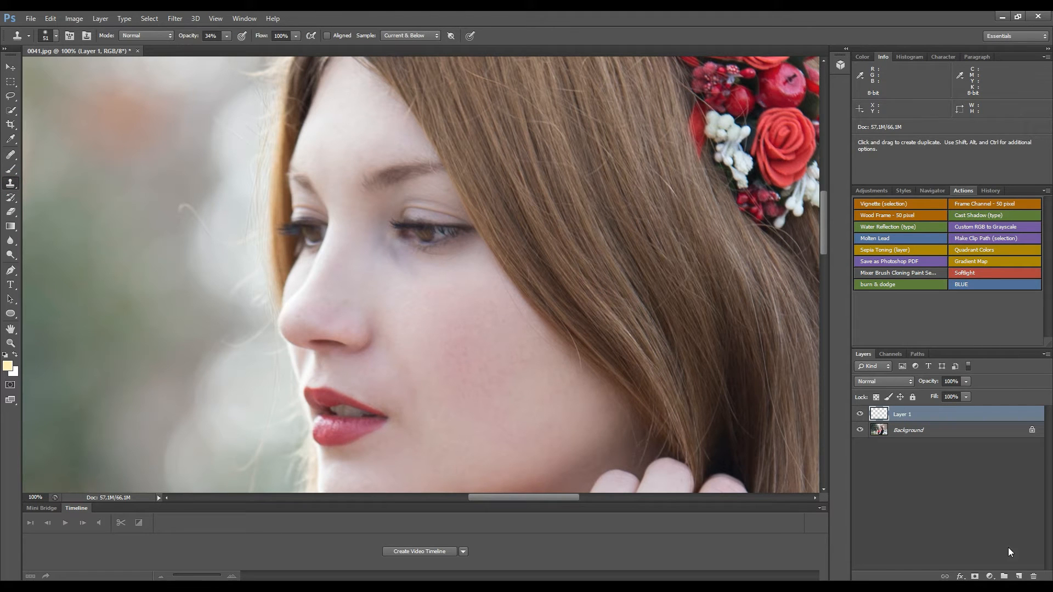
click(1018, 576)
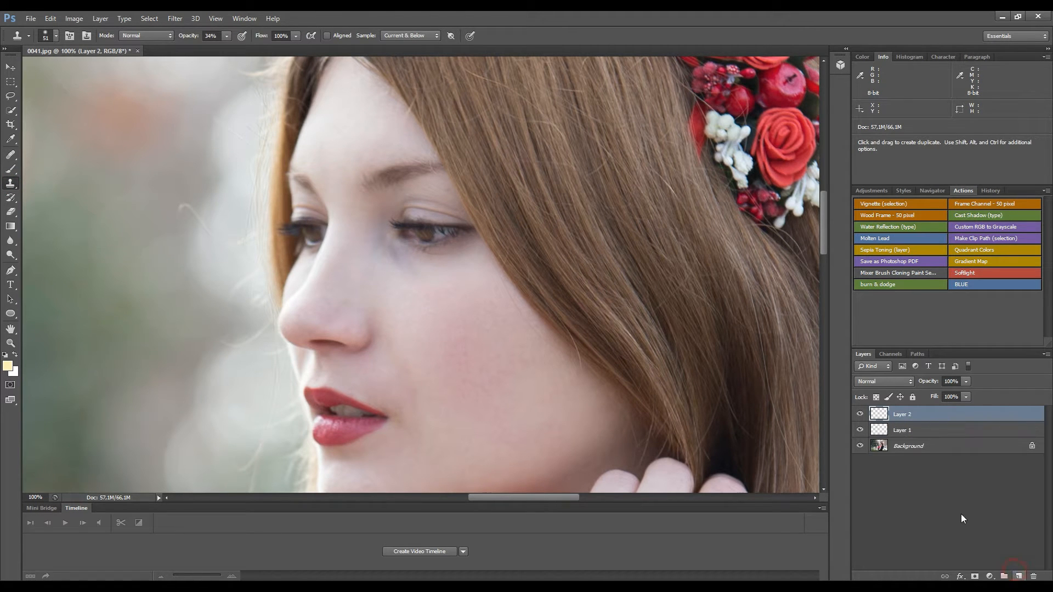
- Lighten the dark area beneath the near eye by cloning clean cheek skin at 21% Clone Stamp opacity
alt+click(429, 299)
drag(218, 48, 220, 48)
alt+click(436, 294)
alt+click(441, 296)
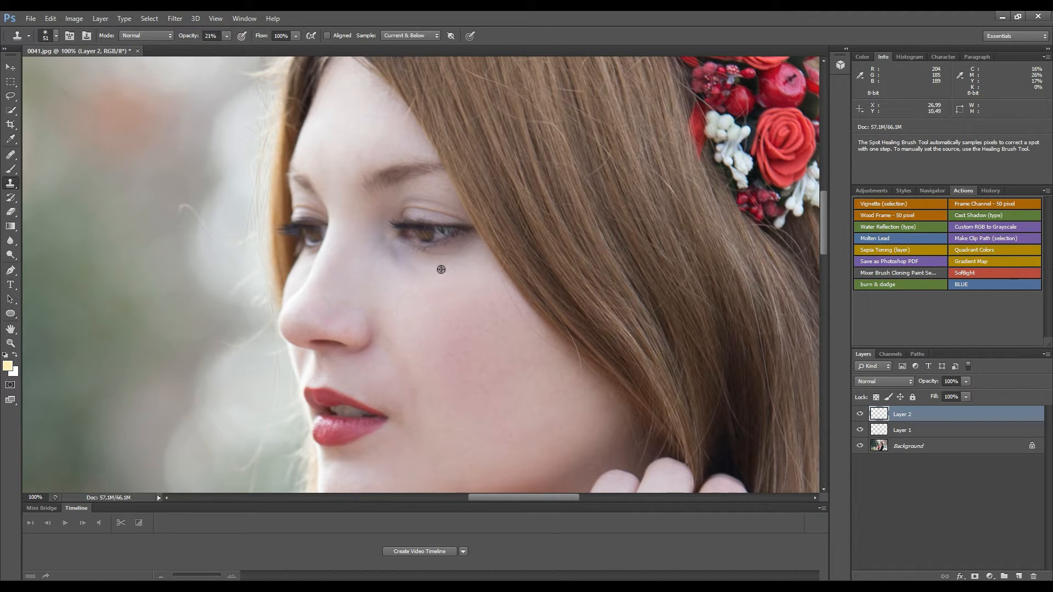
mouse_move(445, 259)
mouse_down()
mouse_move(403, 268)
mouse_move(381, 244)
mouse_move(420, 262)
mouse_up()
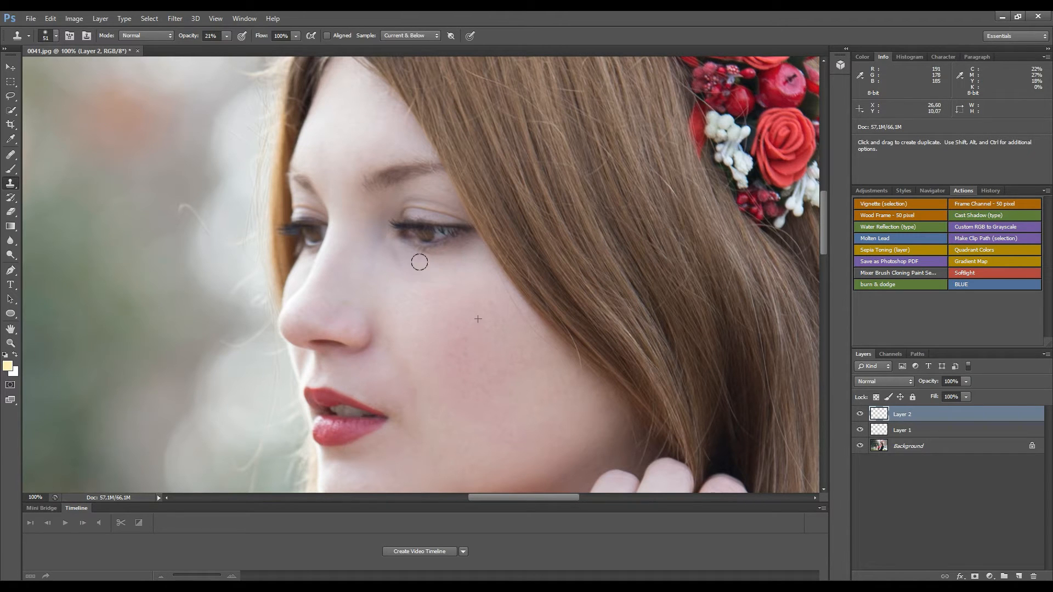
alt+click(442, 301)
mouse_move(461, 263)
mouse_down()
mouse_move(404, 266)
mouse_move(383, 252)
mouse_up()
- Reduce the opacity of Layer 2 to 56% to soften the under-eye retouch
click(967, 382)
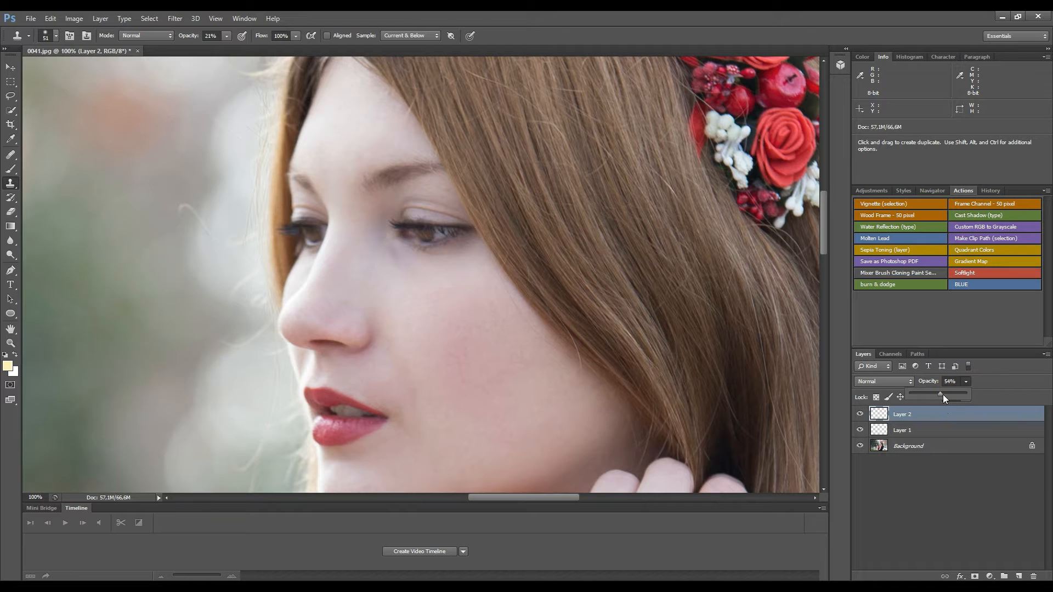
click(996, 374)
key(ctrl+minus)
key(ctrl+minus)
key(ctrl+minus)
key(ctrl+minus)
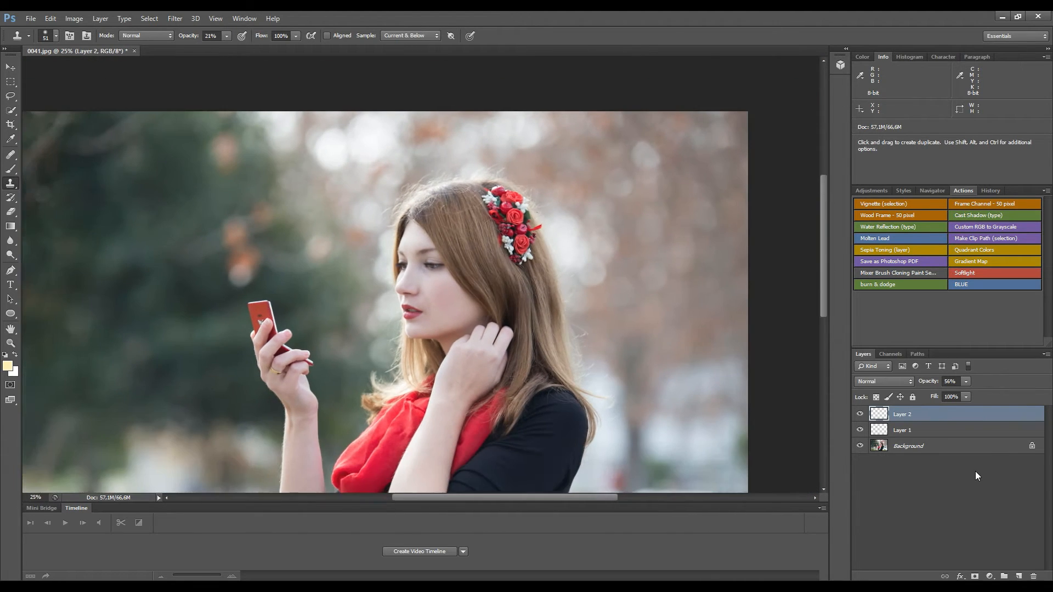
key(ctrl+minus)
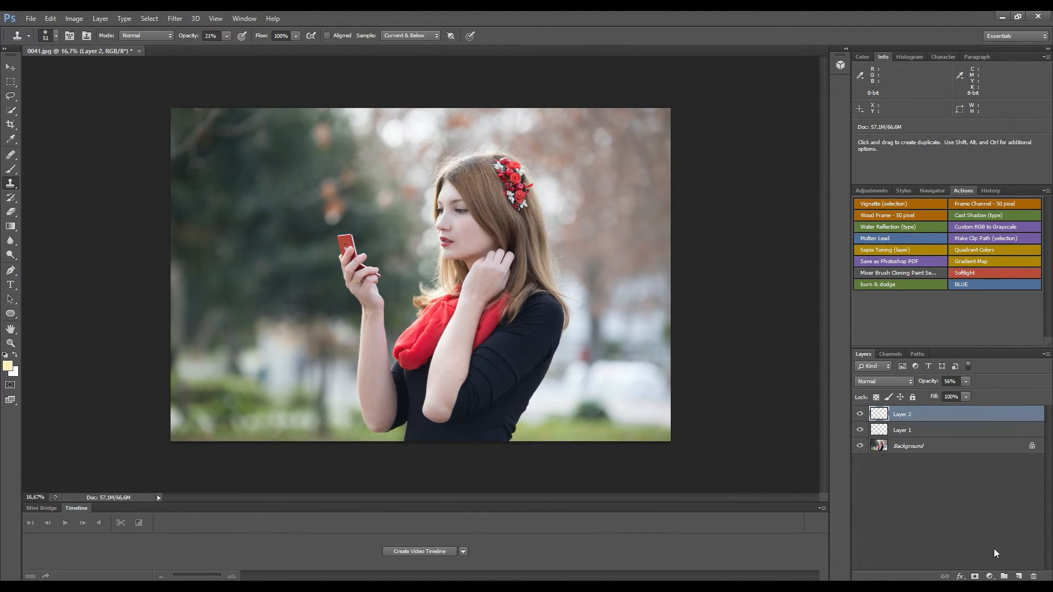
- Add a Curves adjustment layer with an RGB midtone point at input 137, output 120 and the black point at input 5
click(991, 577)
click(993, 417)
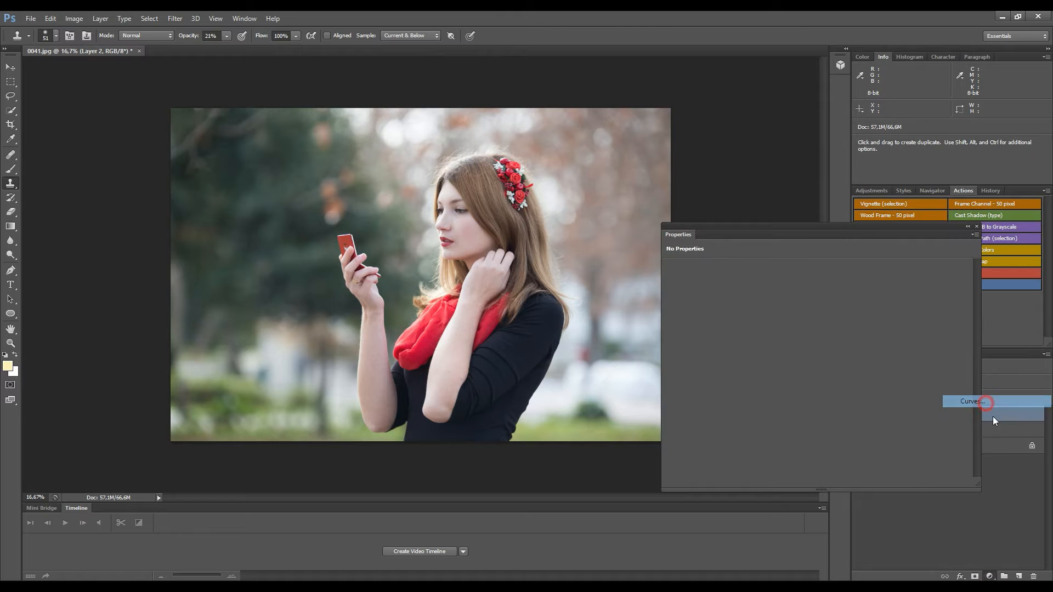
drag(826, 364, 832, 367)
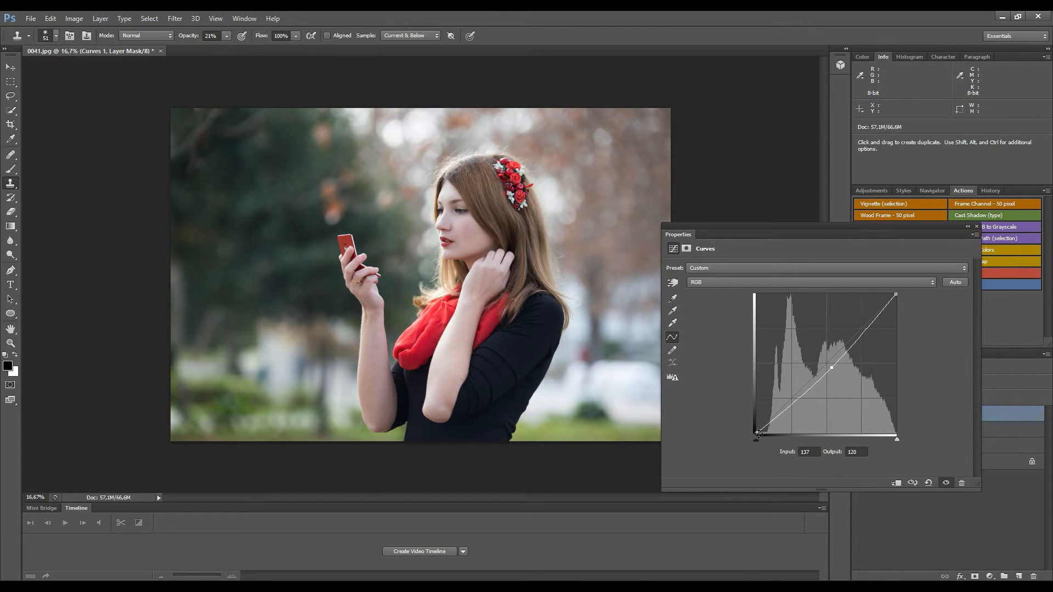
drag(757, 433, 759, 433)
- In the Curves adjustment's Green channel, lower the midtones with a point at input 129, output 125
click(798, 285)
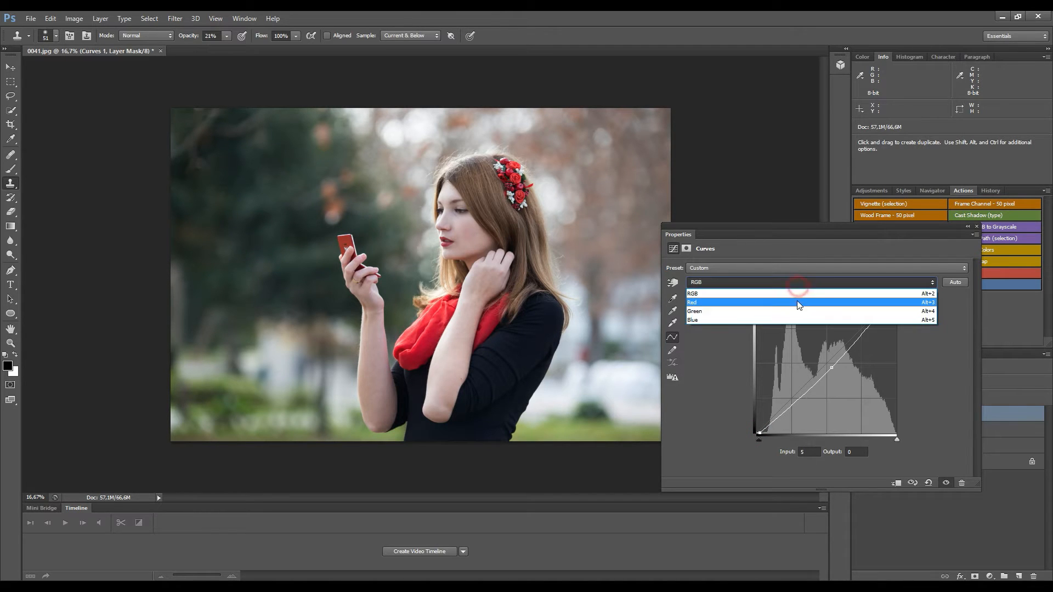
click(791, 312)
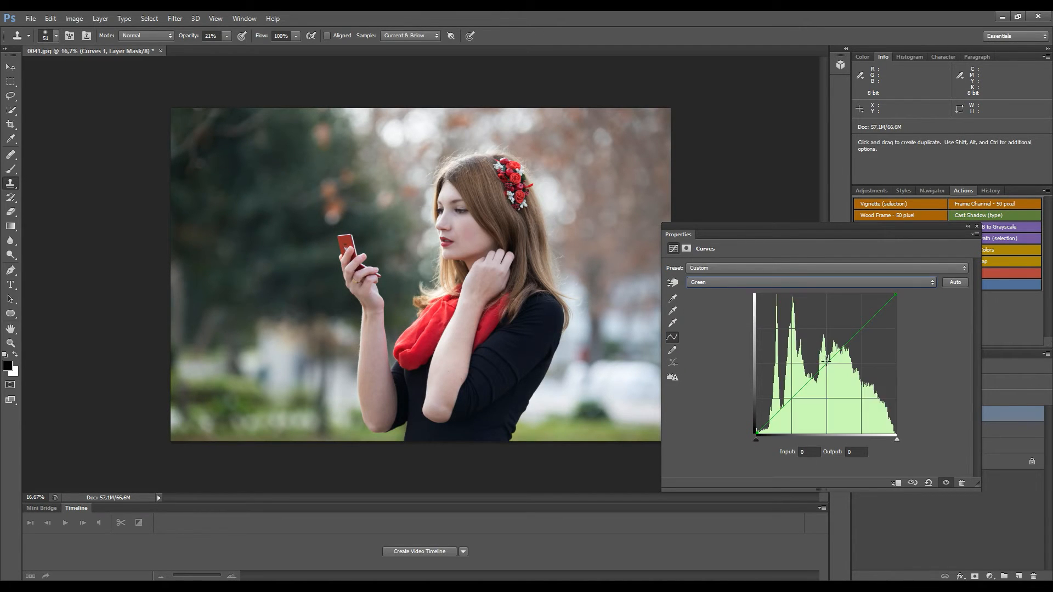
click(828, 364)
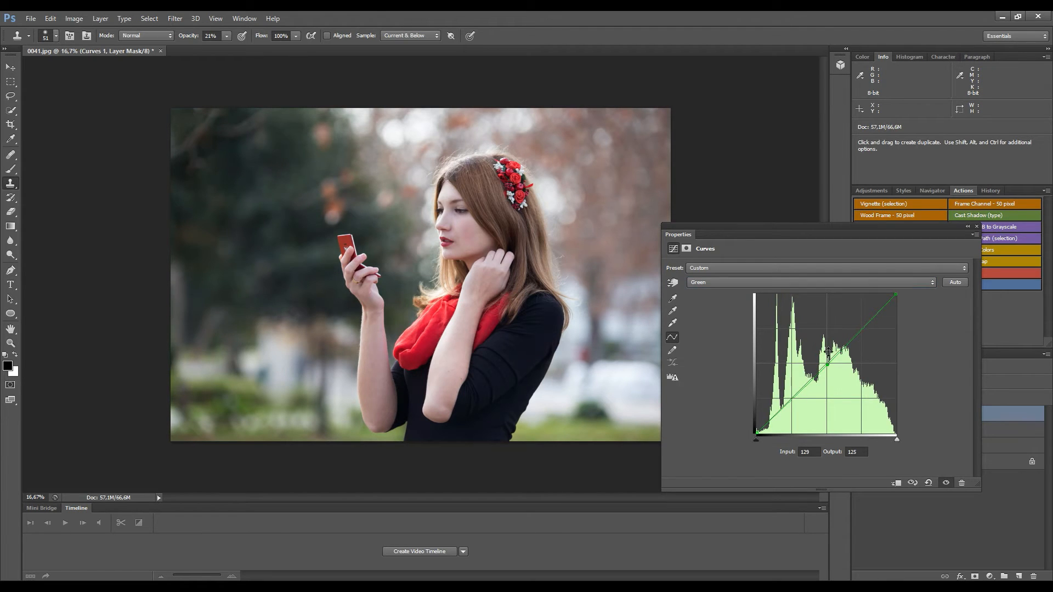
- Set the Curves midtones to input 130, output 127 in Green and input 136, output 119 in Blue, lifting Blue's black point slightly
drag(827, 364, 829, 362)
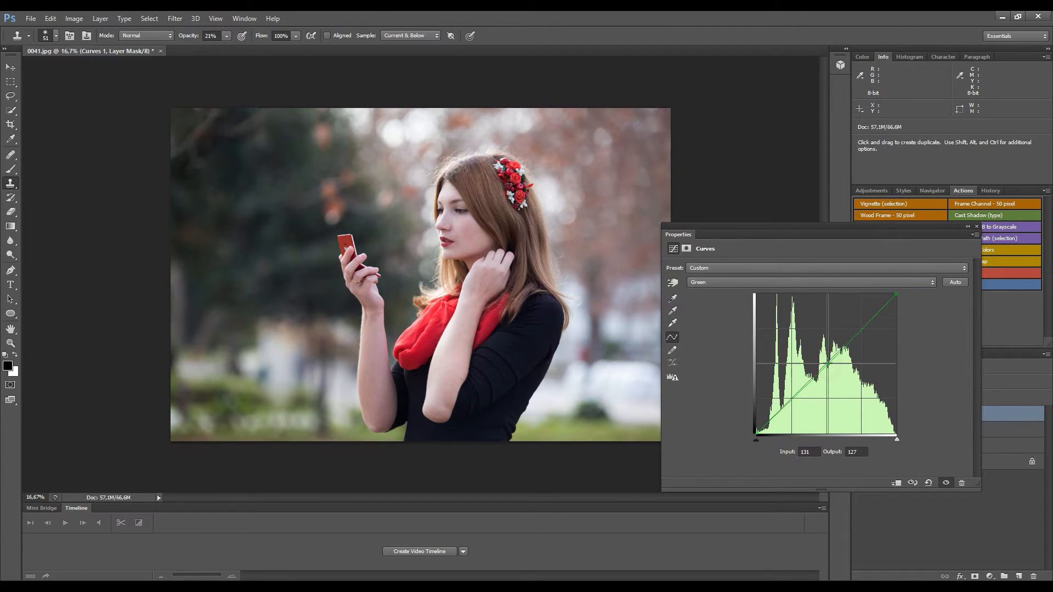
click(817, 282)
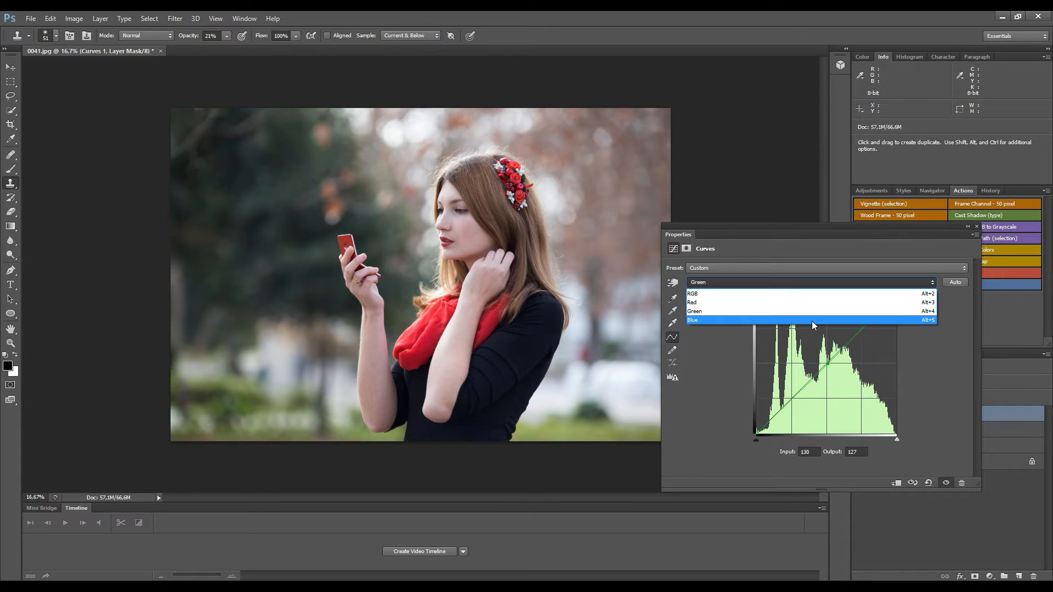
click(812, 321)
click(828, 364)
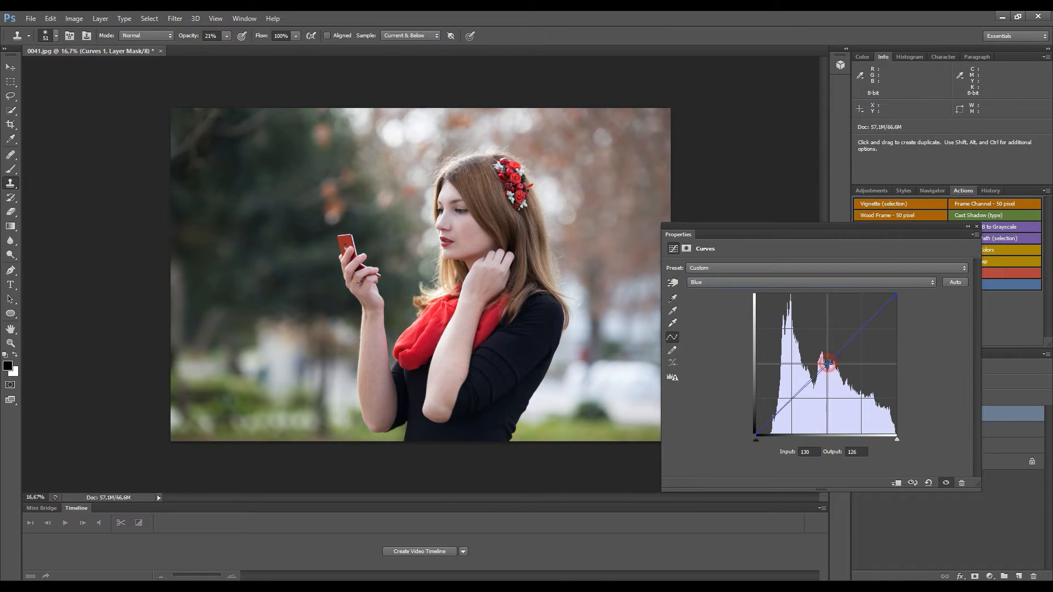
drag(827, 363, 831, 368)
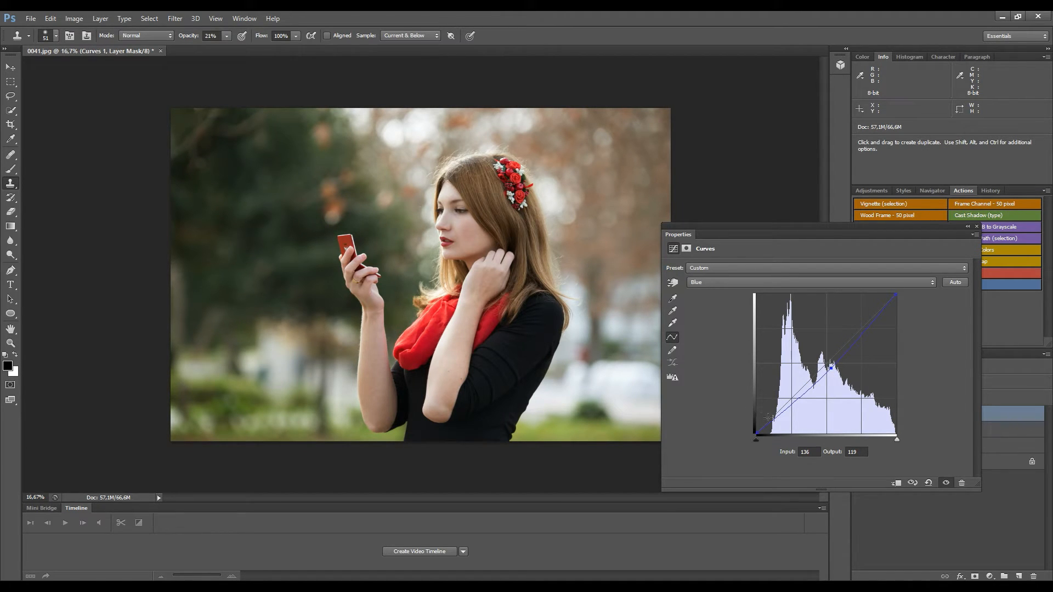
drag(757, 431, 755, 424)
click(977, 227)
- Compare the portrait with and without the Curves 1 adjustment
click(861, 415)
click(860, 414)
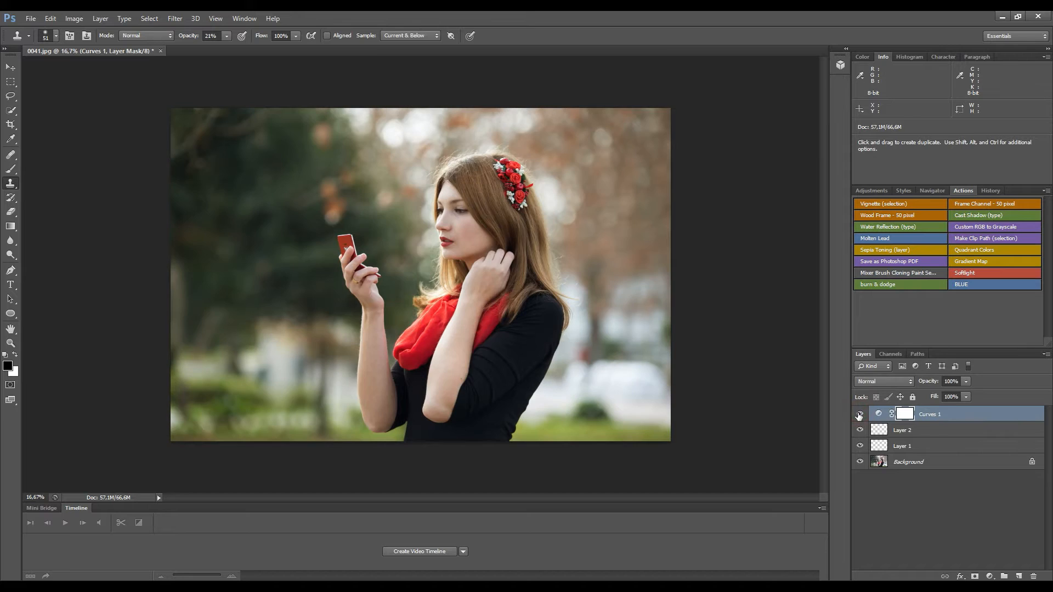
click(860, 414)
click(859, 415)
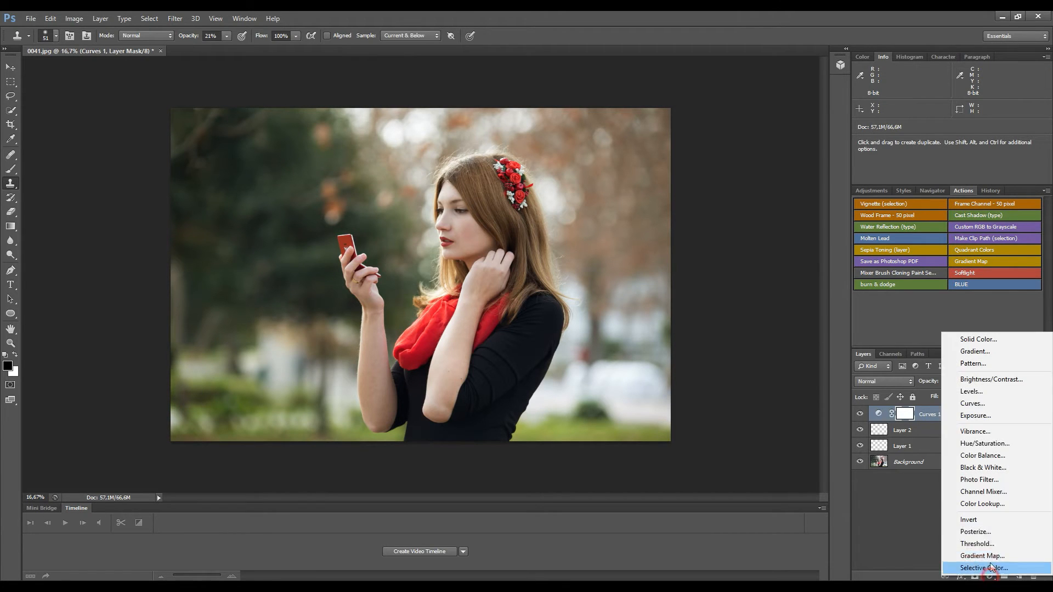
- Add a second Curves adjustment layer with slightly darker RGB midtones and a Red midtone point at input 121, output 134
click(973, 403)
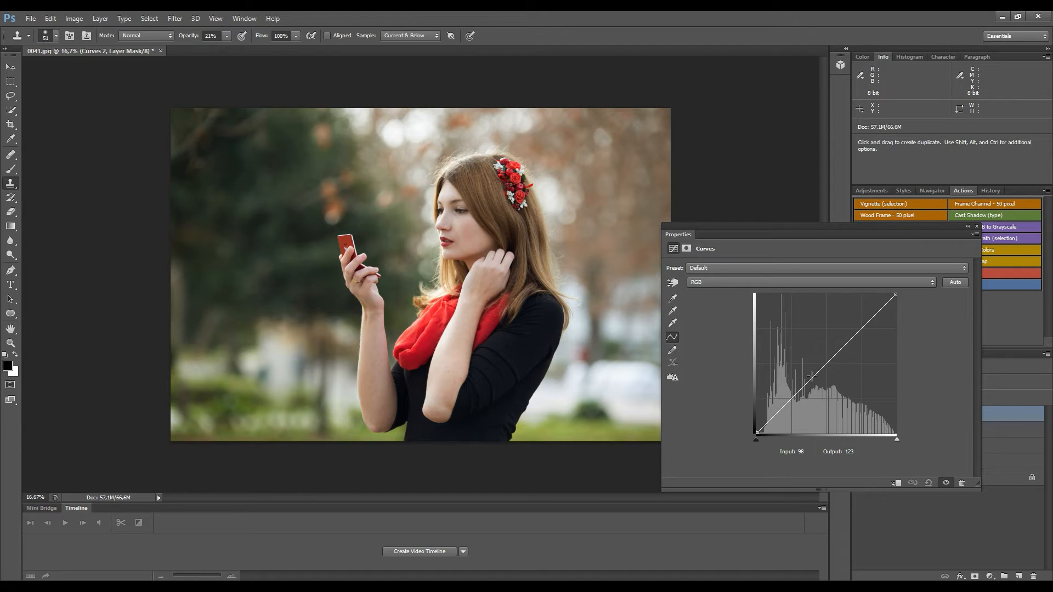
drag(826, 364, 832, 369)
click(760, 283)
click(760, 302)
drag(826, 364, 823, 360)
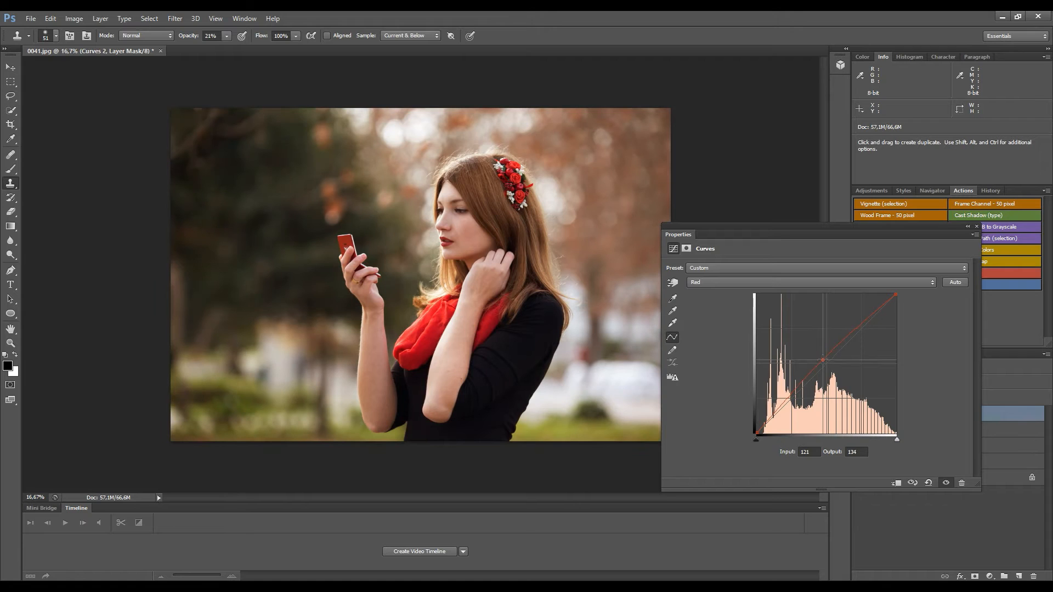
- In the Curves 2 Blue channel, lower the white point's output slightly and set the midtone point to input 137, output 119
click(814, 284)
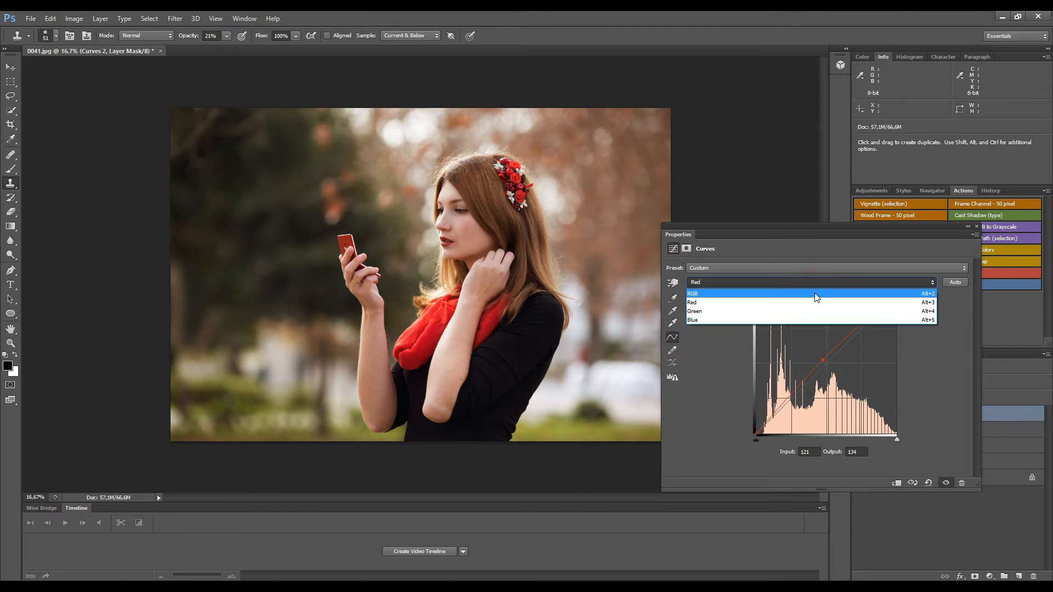
click(801, 319)
drag(827, 364, 831, 367)
drag(895, 300, 898, 309)
click(896, 308)
drag(831, 367, 830, 366)
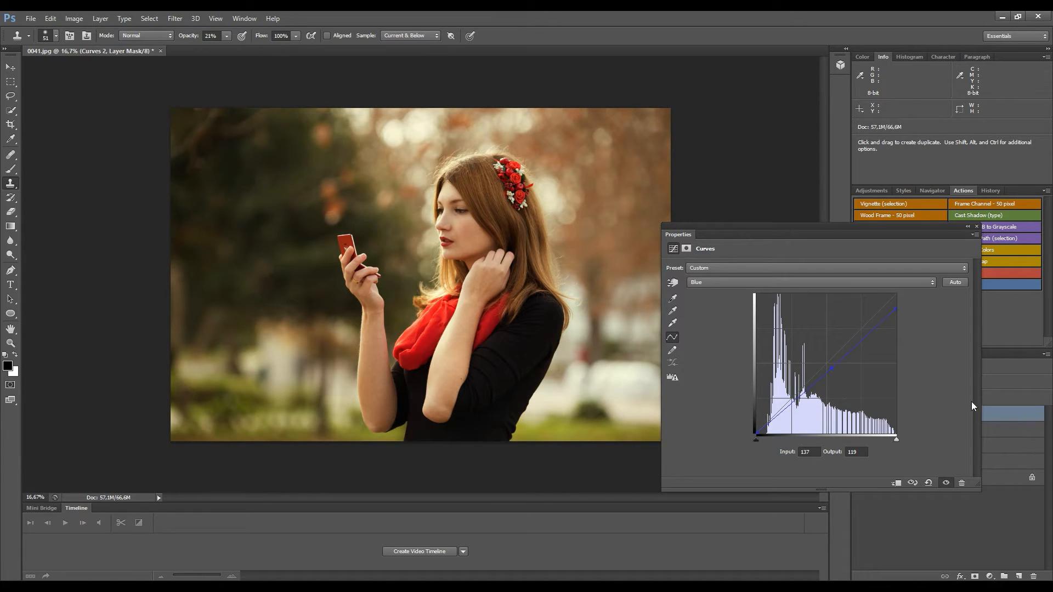
click(976, 227)
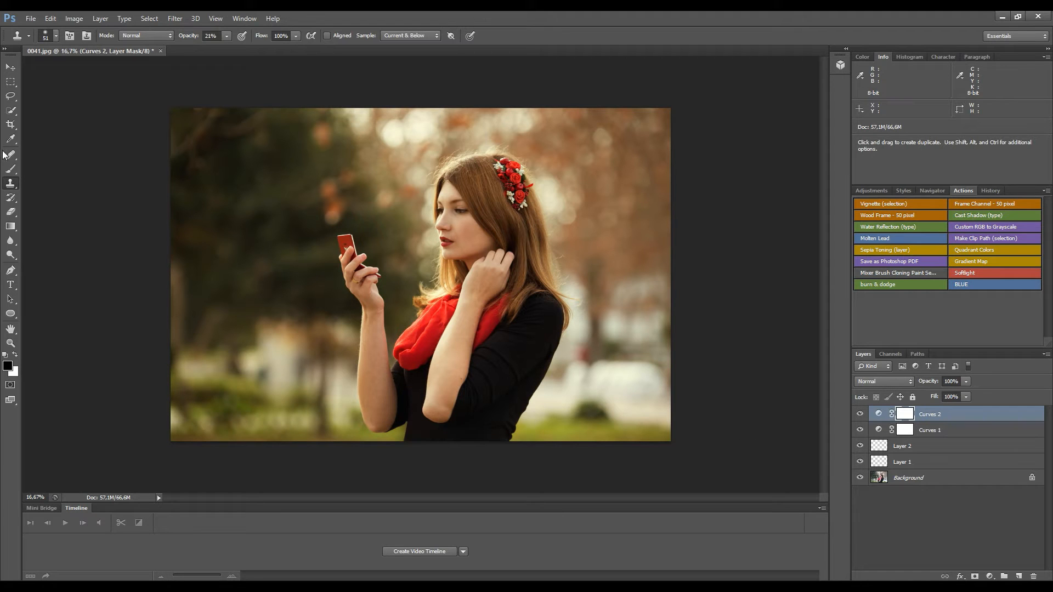
- Paint black over the face on the Curves 2 mask with a soft brush, raising its opacity to 26%
click(11, 170)
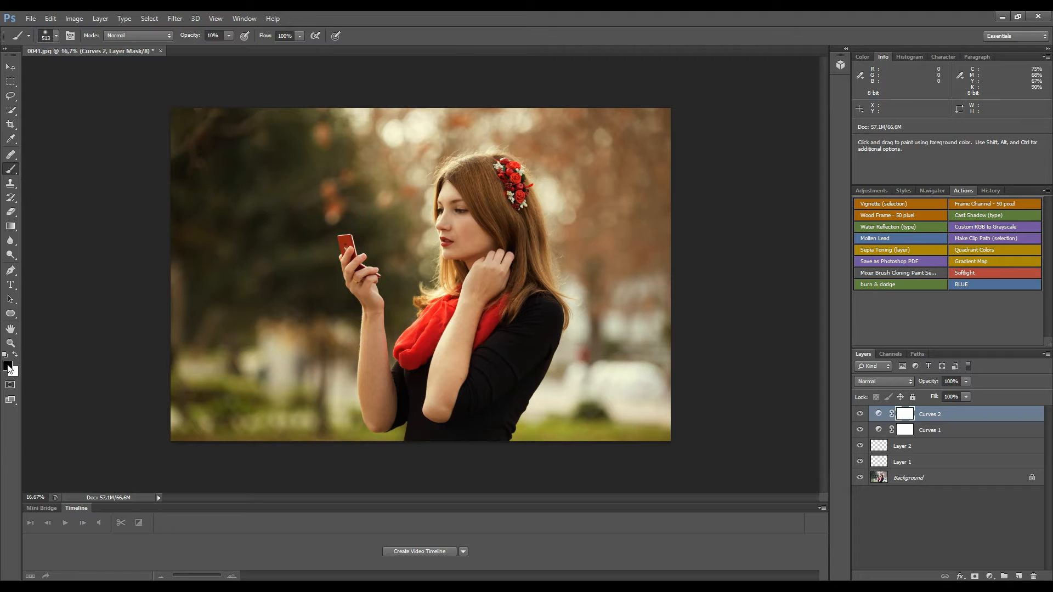
drag(473, 223, 468, 260)
click(228, 36)
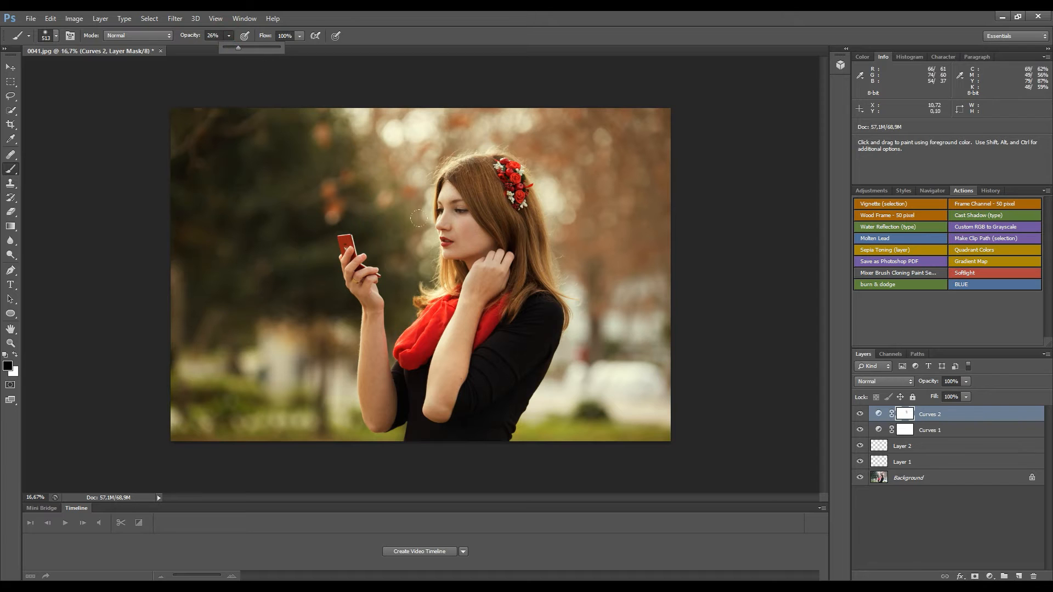
click(465, 202)
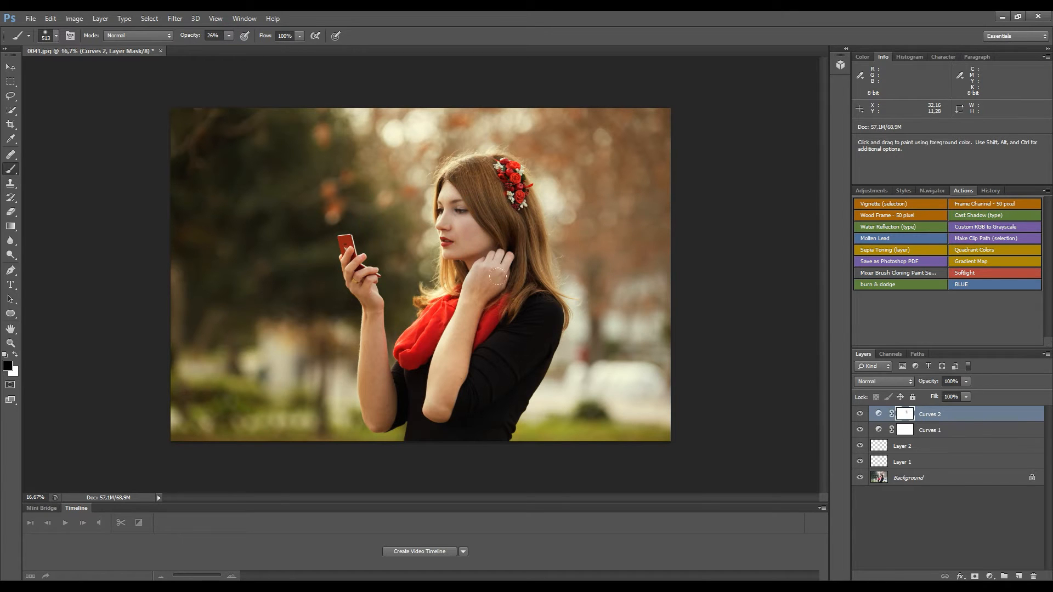
- Paint black over both arms and the raised hand on the Curves 2 mask, and restore some of the effect on the face with white
drag(370, 389, 372, 400)
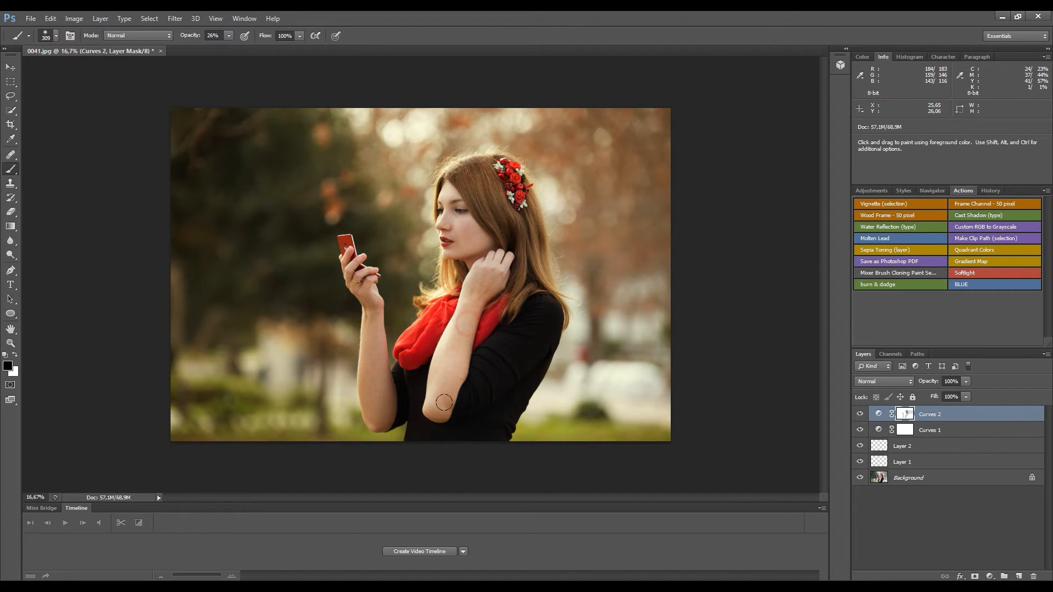
mouse_move(437, 384)
mouse_down()
mouse_move(449, 400)
mouse_move(475, 399)
mouse_up()
drag(503, 289, 494, 273)
key(x)
drag(470, 235, 470, 234)
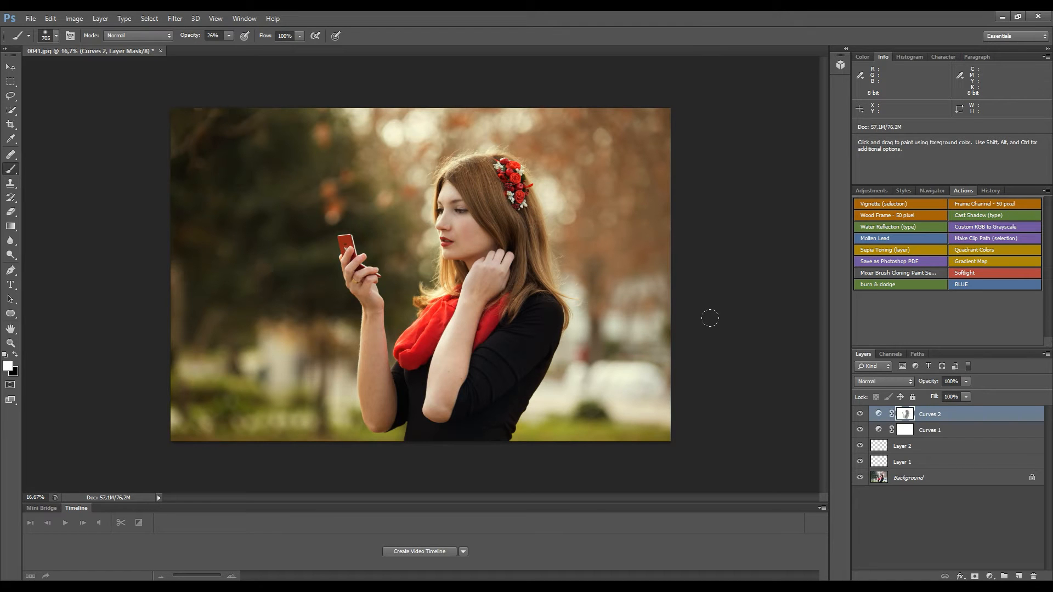
- Add a new layer above Curves 2 in Soft Light blend mode and reset the painting colours to black and white
click(1019, 576)
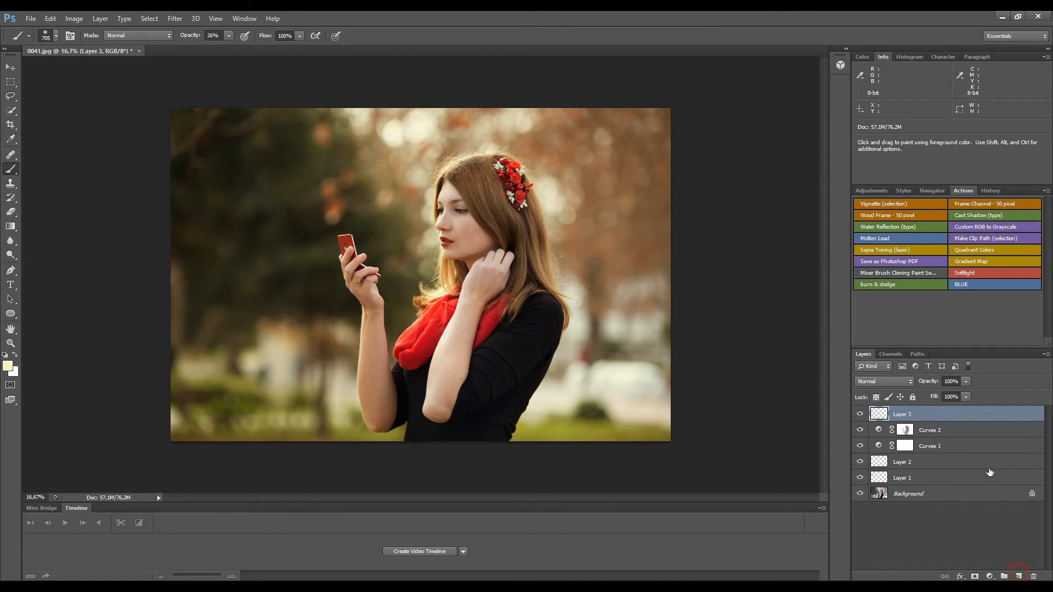
click(884, 381)
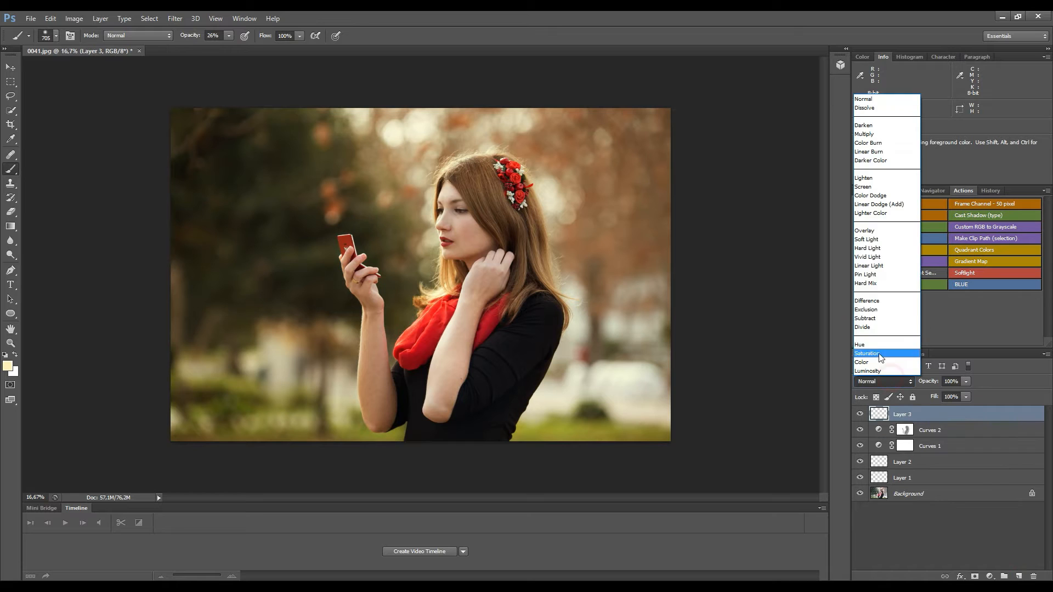
click(877, 239)
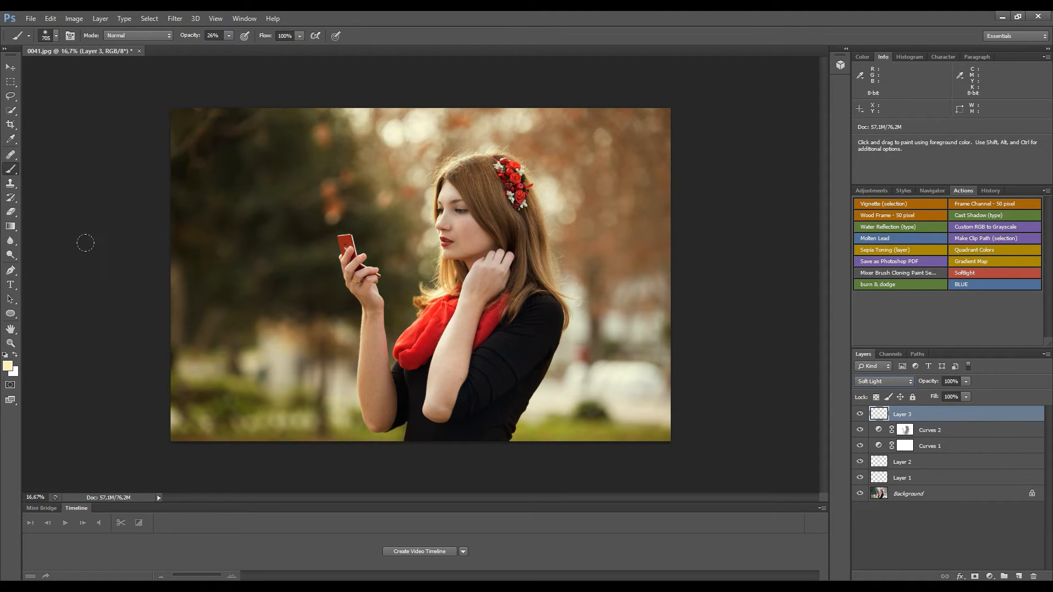
click(5, 355)
- Darken the left side and lower right of the background on Layer 3 with a very large soft black brush at 13% opacity
drag(184, 239, 214, 222)
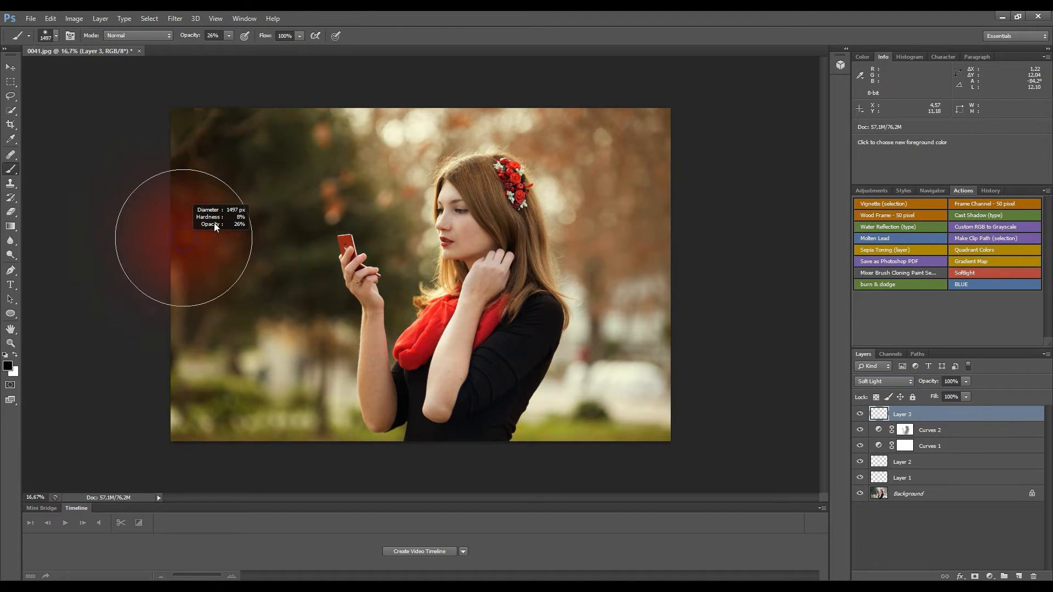
mouse_move(202, 173)
mouse_down()
mouse_move(185, 178)
mouse_move(211, 70)
mouse_up()
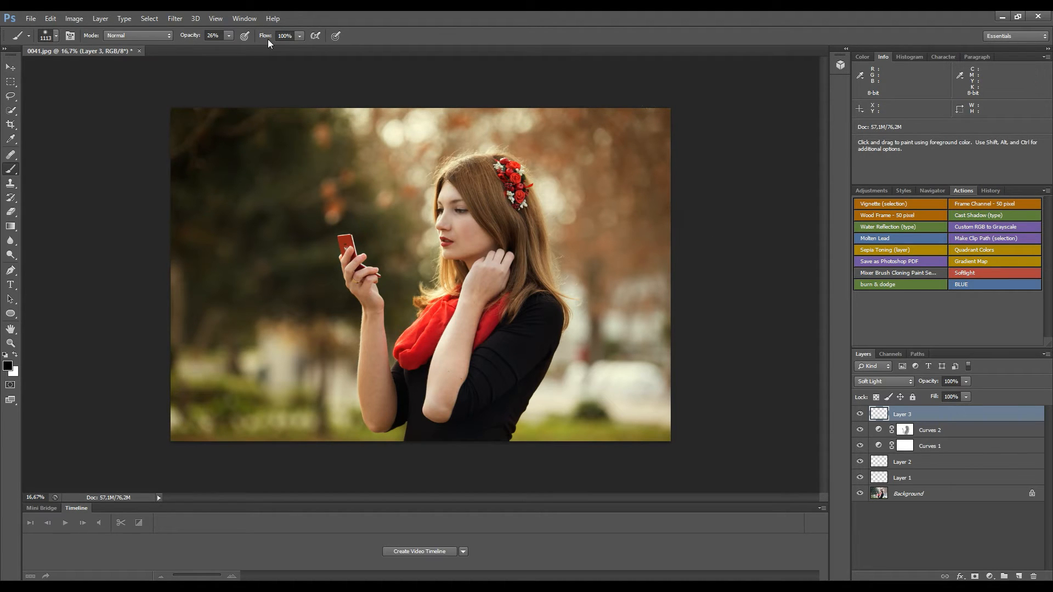
drag(229, 36, 224, 51)
drag(198, 158, 236, 164)
drag(195, 129, 186, 258)
drag(176, 388, 213, 387)
click(250, 414)
drag(622, 408, 668, 393)
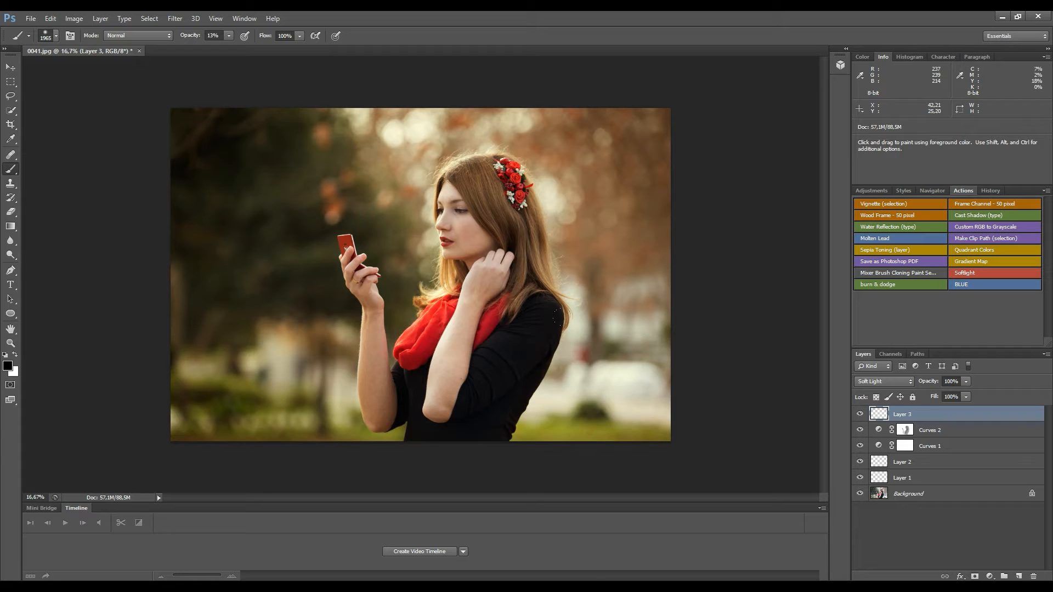
drag(636, 396, 598, 295)
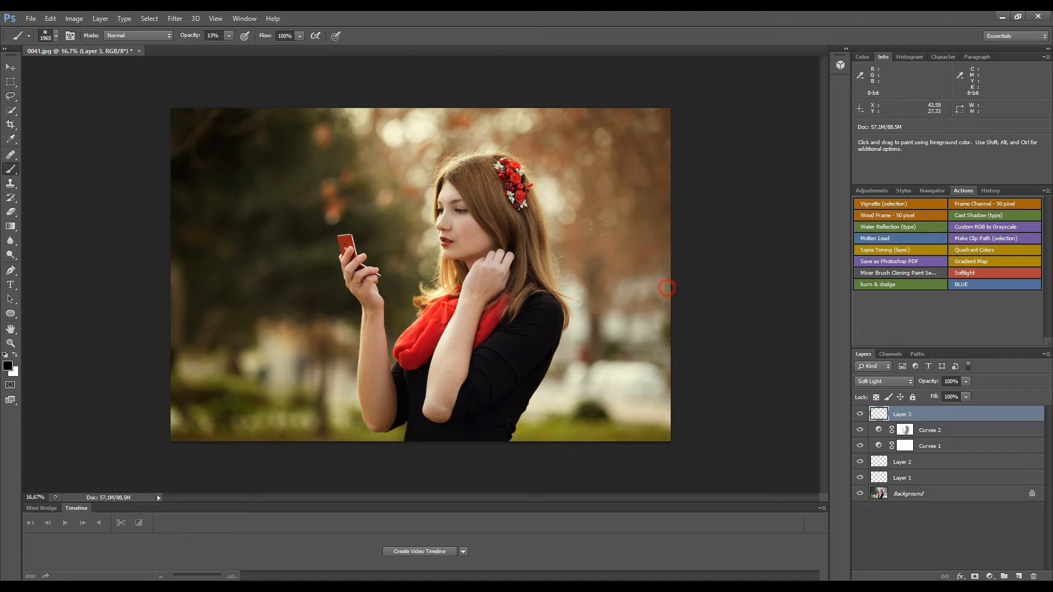
- Extend the Layer 3 vignette along the photo's top and bottom edges and into its corners with the 13% black brush
drag(583, 97, 557, 90)
click(206, 108)
drag(181, 364, 203, 409)
click(406, 452)
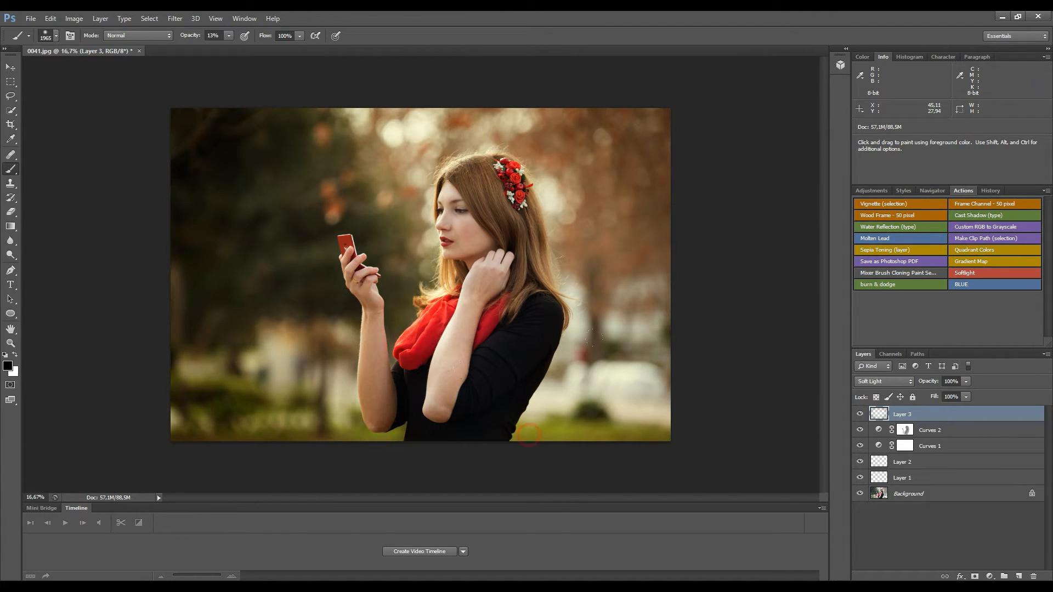
click(655, 102)
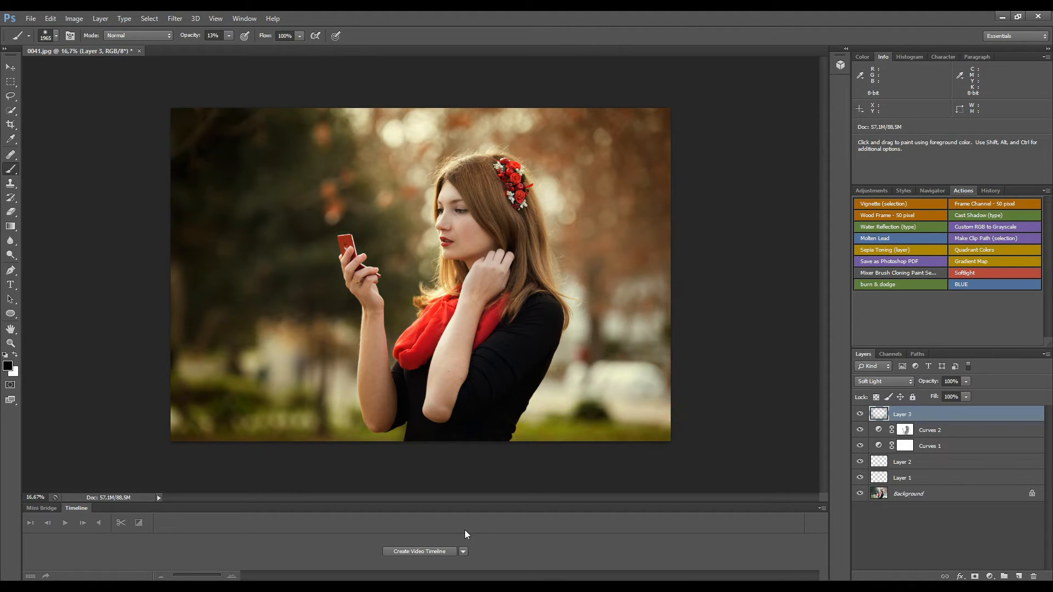
click(223, 139)
click(379, 102)
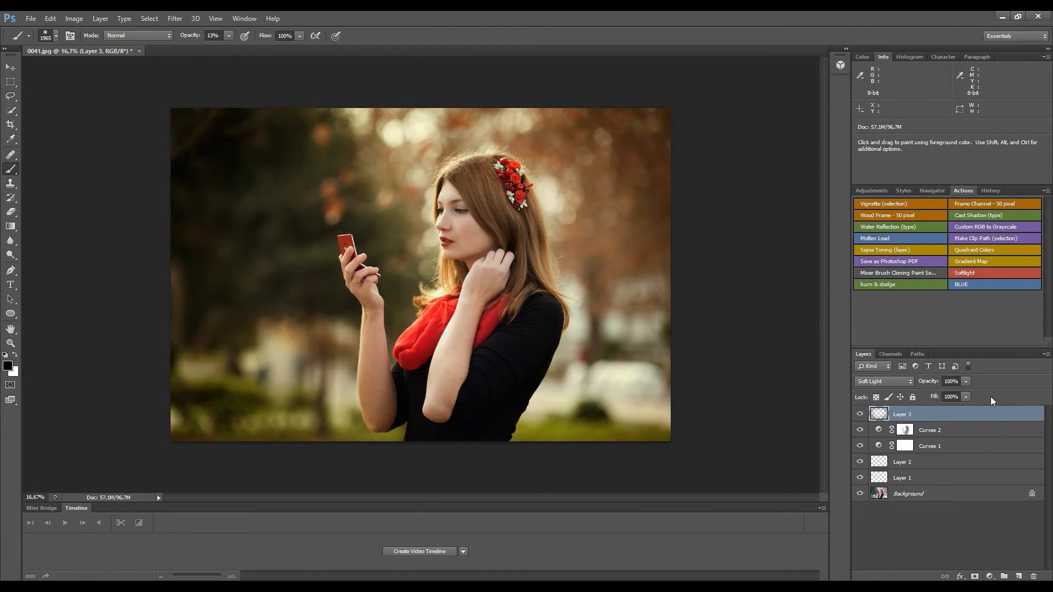
- Split Layer 3's Blend If white slider for the underlying layer to fade the vignette over highlights, and deselect the layer
double_click(982, 415)
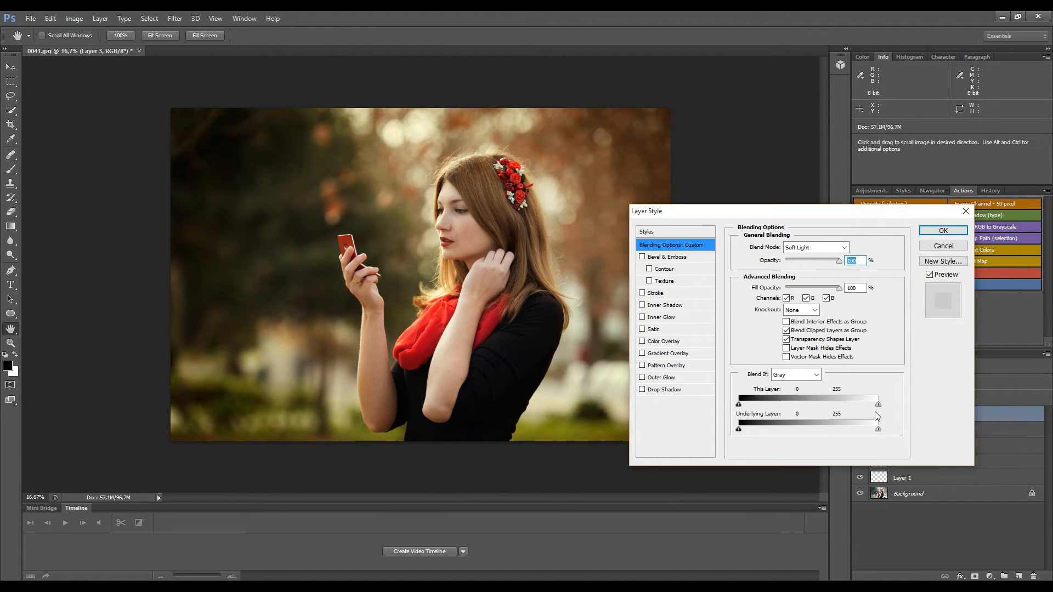
drag(877, 429, 870, 430)
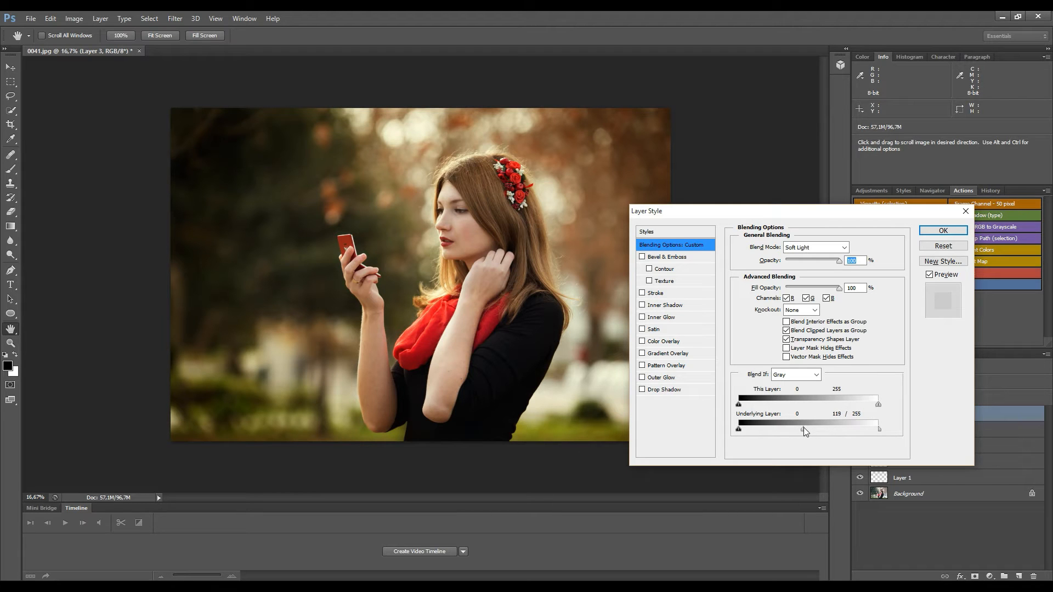
mouse_move(804, 427)
mouse_down()
mouse_move(860, 423)
mouse_move(793, 420)
mouse_up()
click(942, 233)
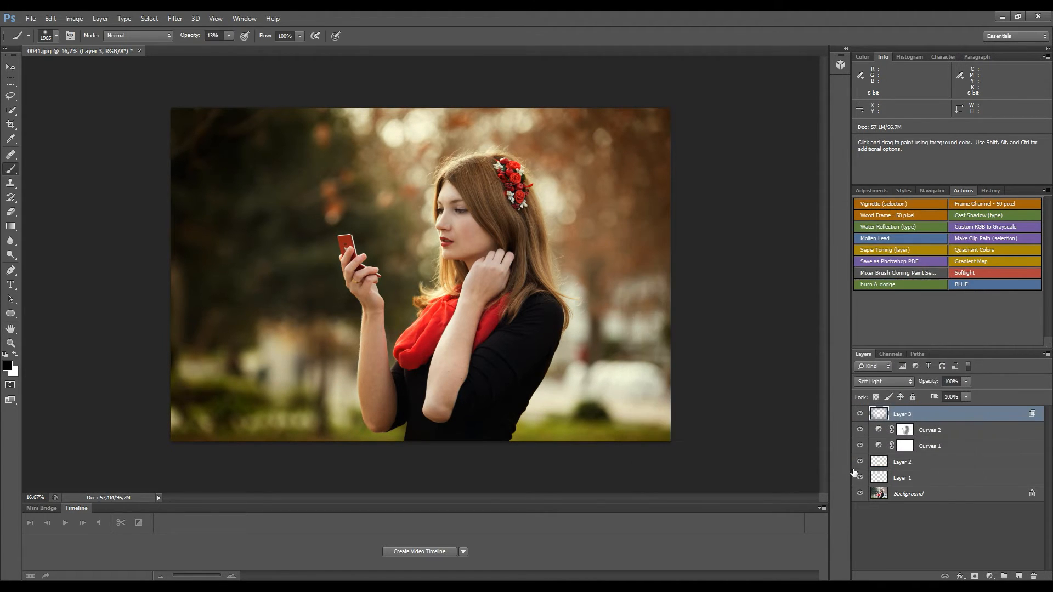
click(959, 505)
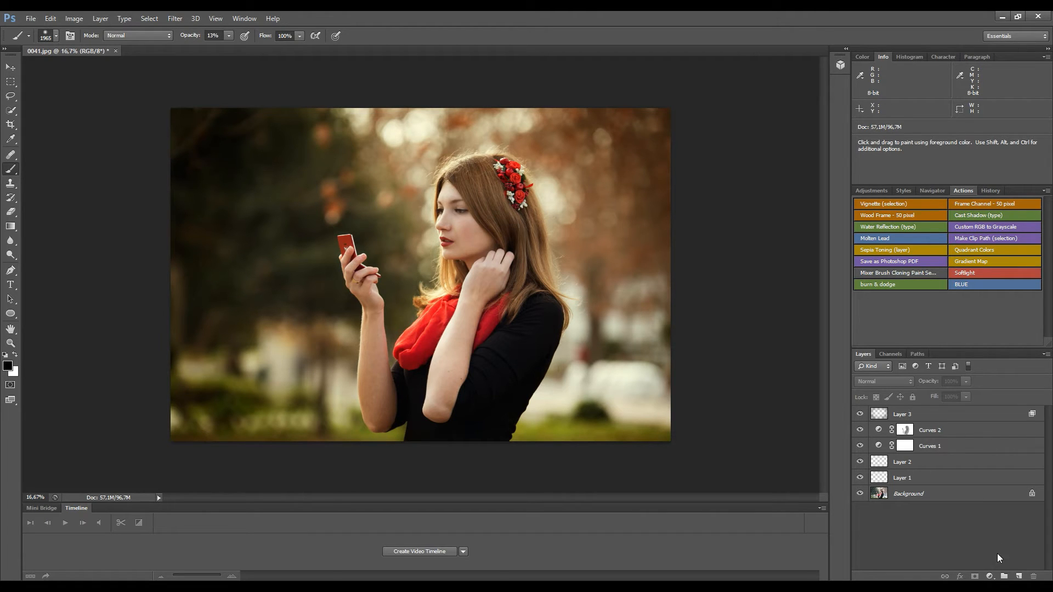
- Clone dark foliage over the orange leaves in the photo's upper left on a new top layer with the Clone Stamp at 24% opacity
click(1019, 576)
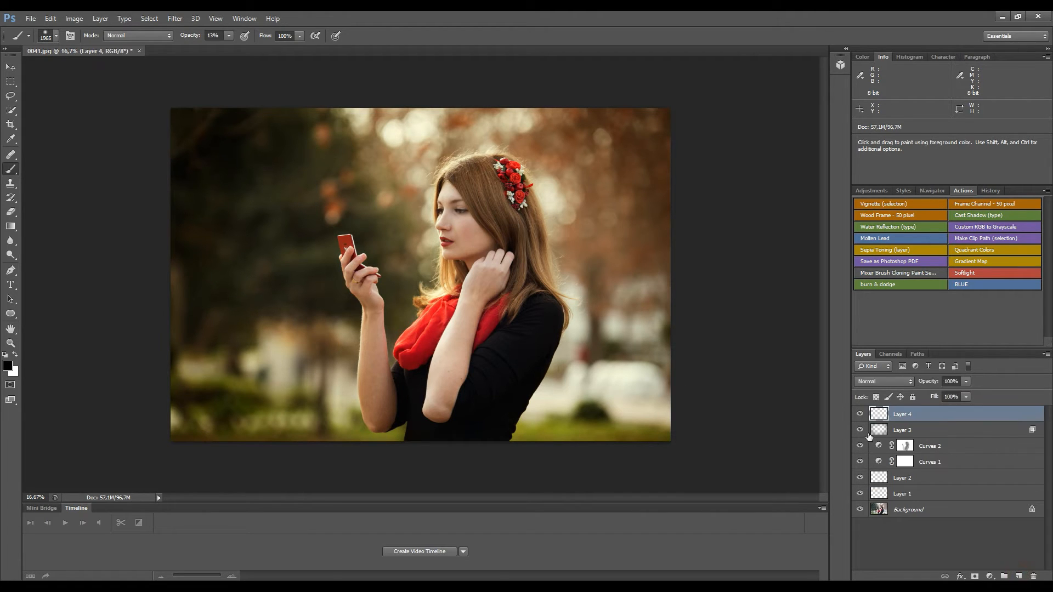
click(11, 183)
click(226, 36)
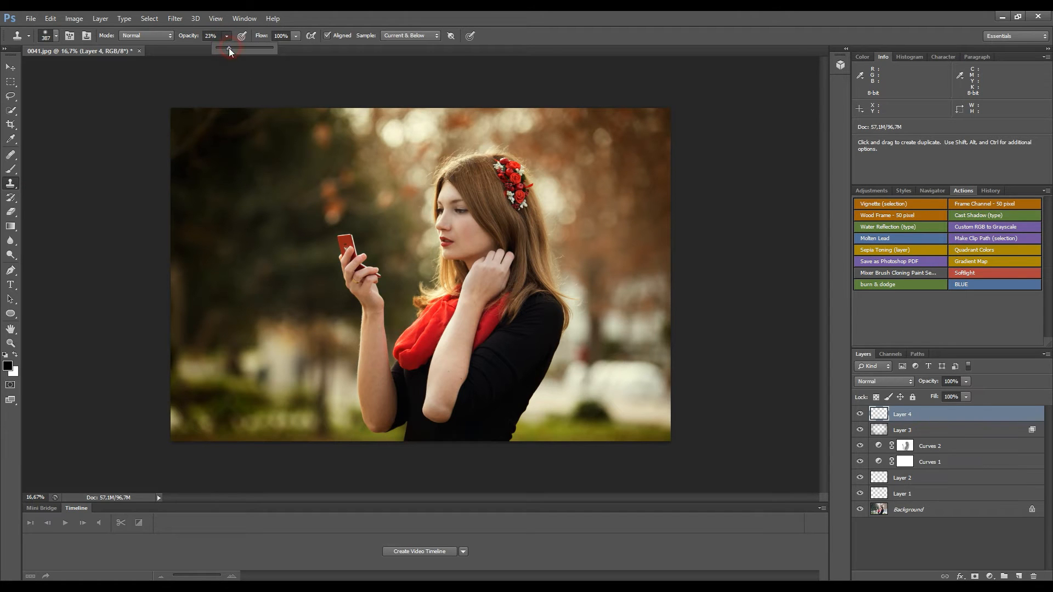
alt+right_click(280, 198)
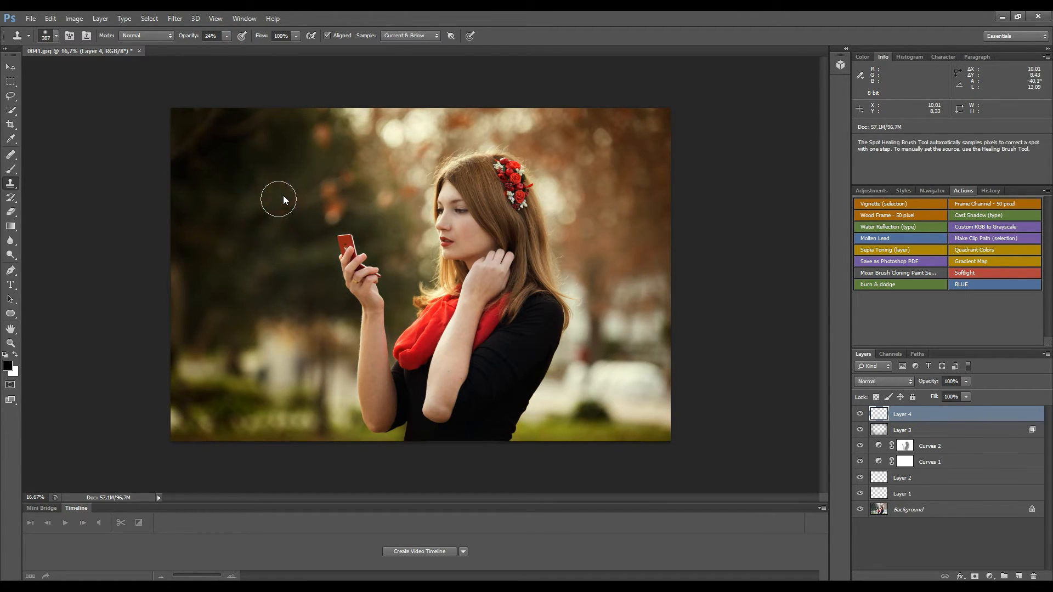
alt+click(296, 175)
drag(317, 140, 318, 141)
alt+click(311, 168)
mouse_move(328, 180)
mouse_down()
mouse_move(304, 200)
mouse_move(326, 175)
mouse_up()
click(330, 199)
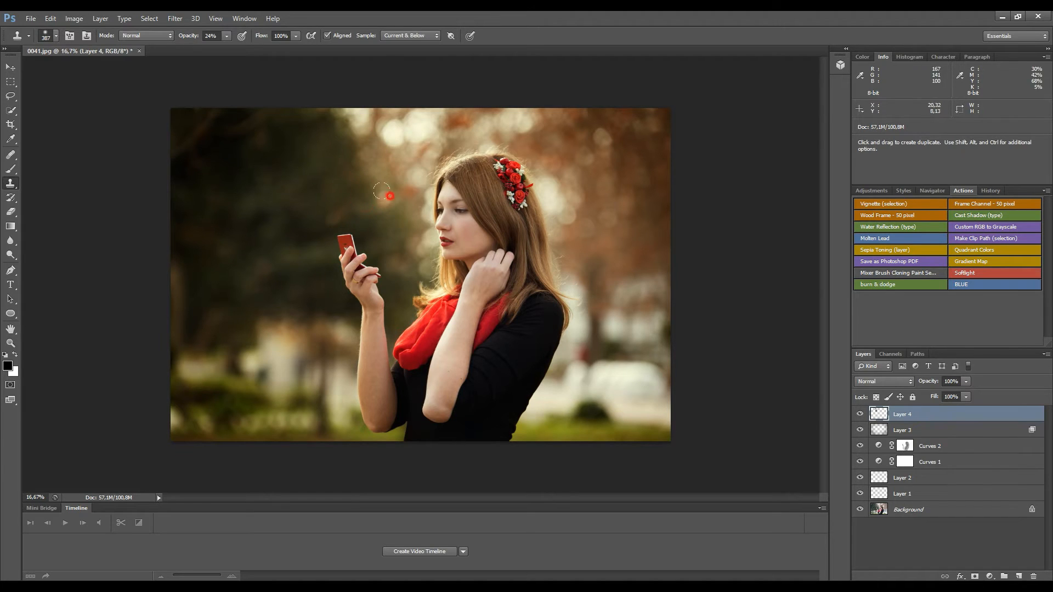
- Clone dark foliage over the lighter background patches above and beside the phone on Layer 4
drag(383, 199, 341, 166)
alt+click(323, 166)
alt+click(334, 150)
drag(337, 203, 320, 208)
click(299, 193)
click(266, 200)
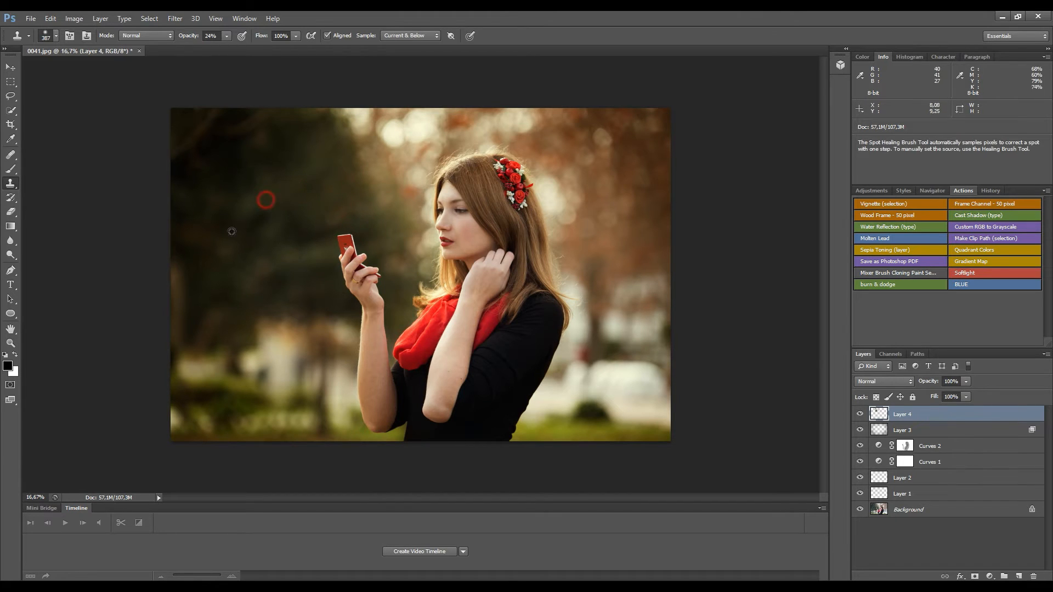
- Clone dark foliage over the lighter spots down the middle of the photo's left edge on Layer 4
alt+click(204, 282)
click(175, 273)
click(178, 300)
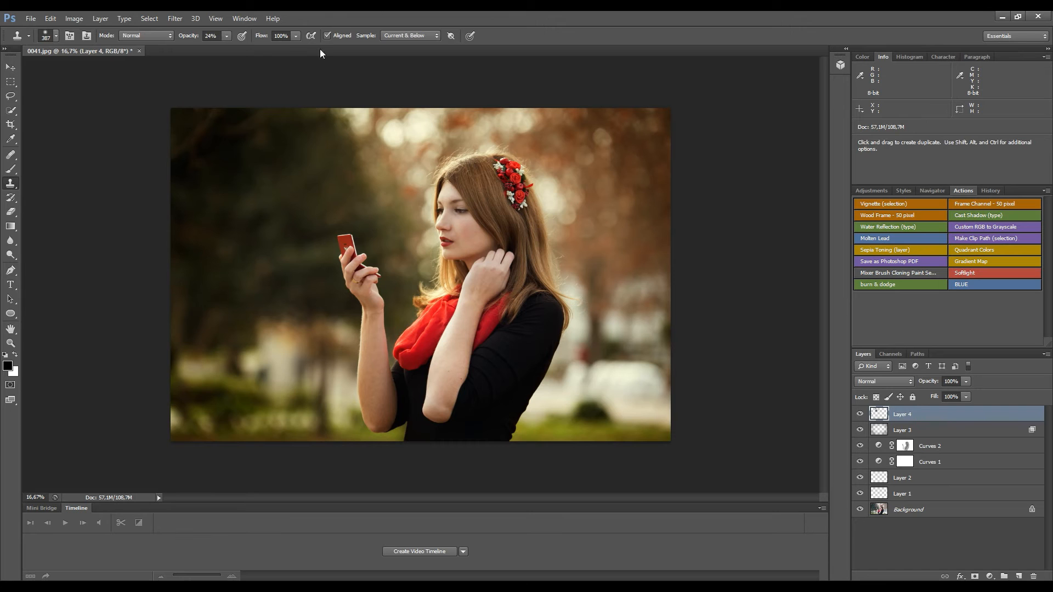
alt+click(205, 275)
click(183, 300)
click(179, 321)
click(175, 327)
click(172, 331)
click(167, 334)
click(177, 296)
click(174, 276)
alt+click(207, 273)
drag(207, 319, 204, 336)
click(210, 283)
- Resample nearby dark foliage and clone it over the bright areas along the photo's lower left edge down to the grass
click(327, 35)
alt+click(201, 289)
mouse_move(190, 333)
mouse_down()
mouse_move(173, 357)
mouse_move(167, 348)
mouse_move(193, 367)
mouse_move(218, 364)
mouse_move(193, 383)
mouse_move(174, 376)
mouse_move(189, 364)
mouse_move(182, 373)
mouse_up()
alt+click(223, 294)
click(179, 388)
alt+click(217, 306)
click(174, 424)
drag(170, 409, 176, 416)
click(177, 398)
click(176, 417)
click(183, 378)
- Turn off aligned sampling and clone over remaining spots in the left foliage and beside the tree trunk behind the shoulder
click(327, 35)
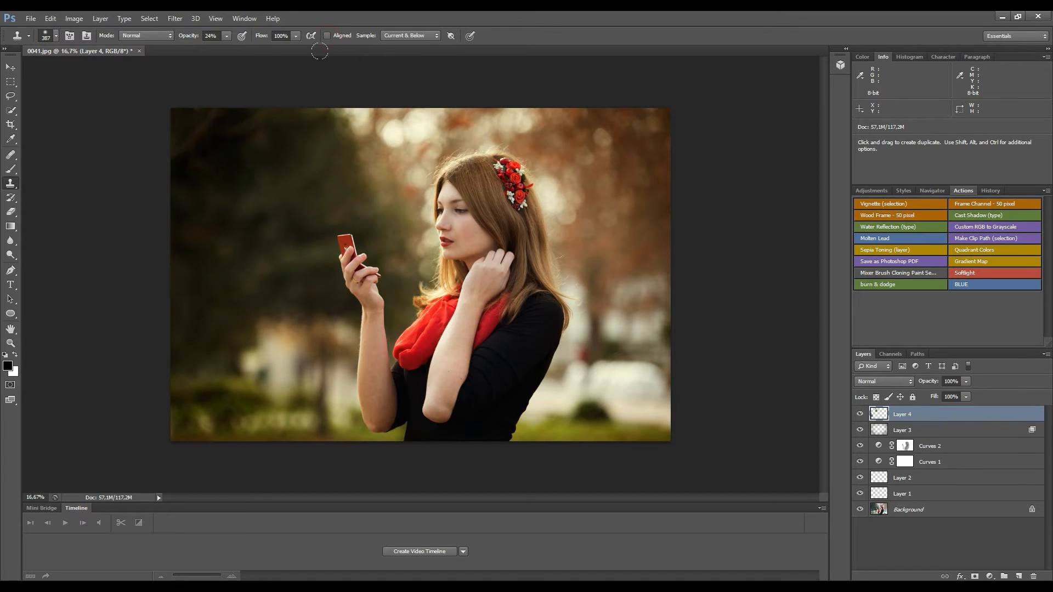
click(204, 275)
click(214, 297)
click(248, 282)
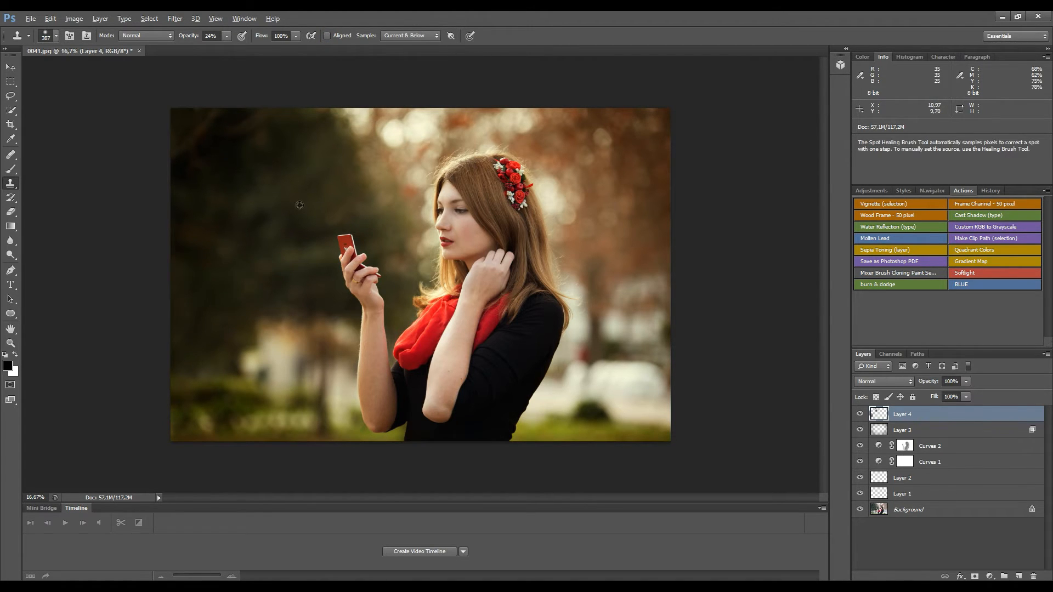
click(325, 211)
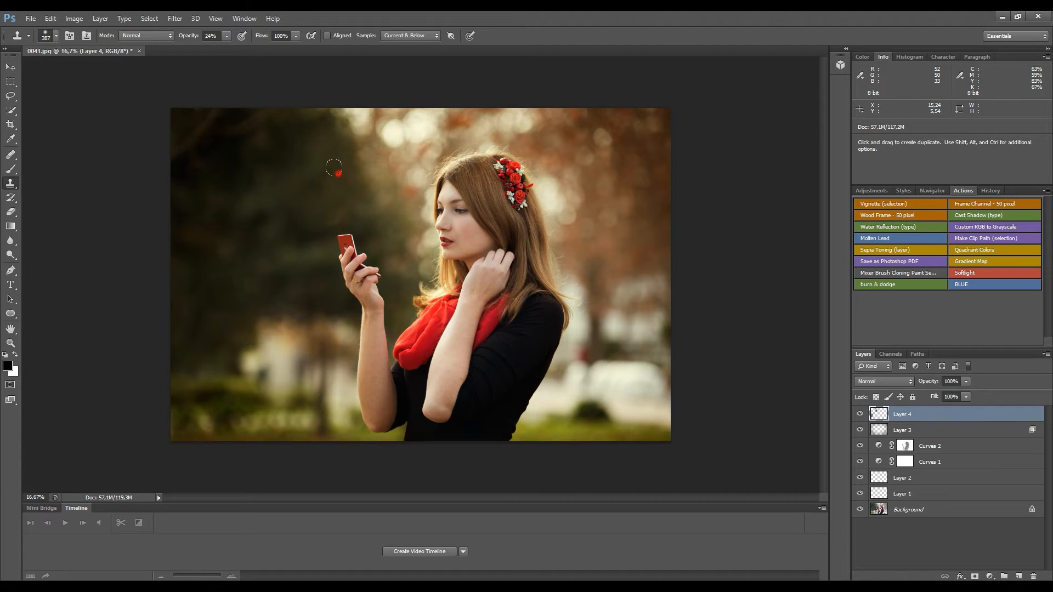
click(212, 364)
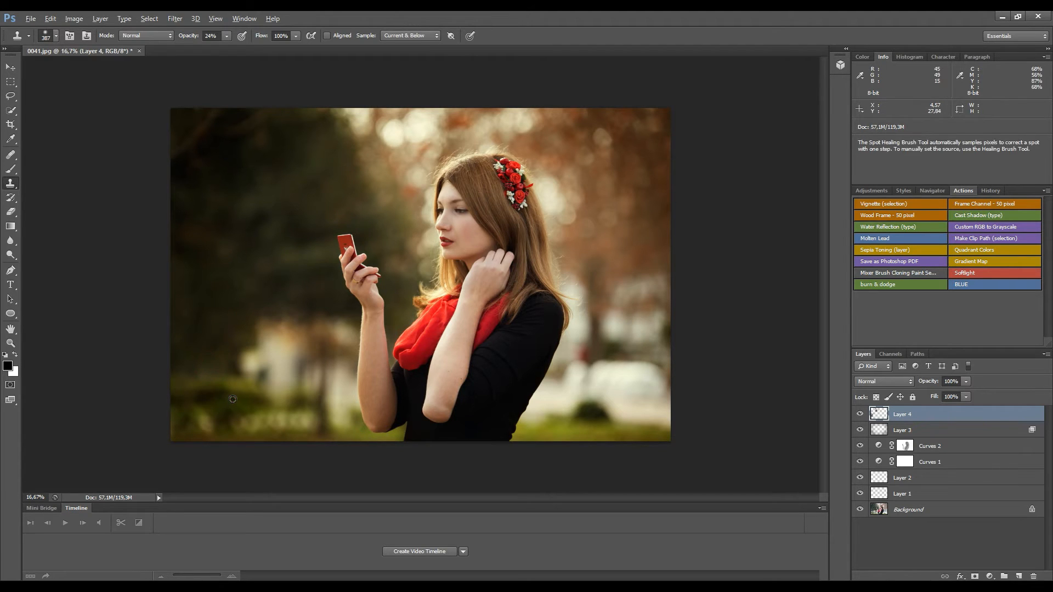
click(203, 423)
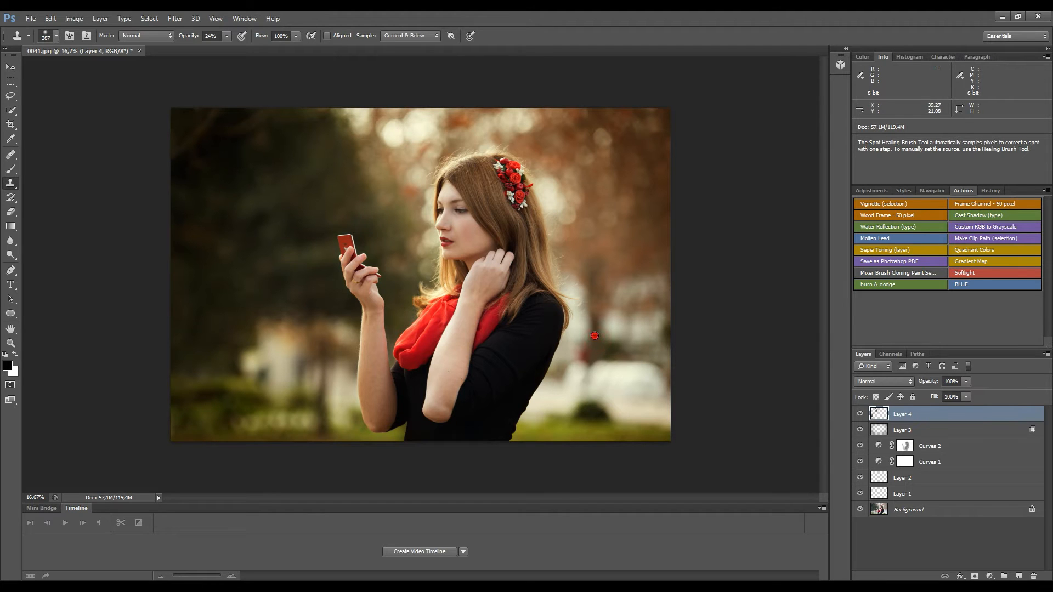
drag(587, 344, 585, 352)
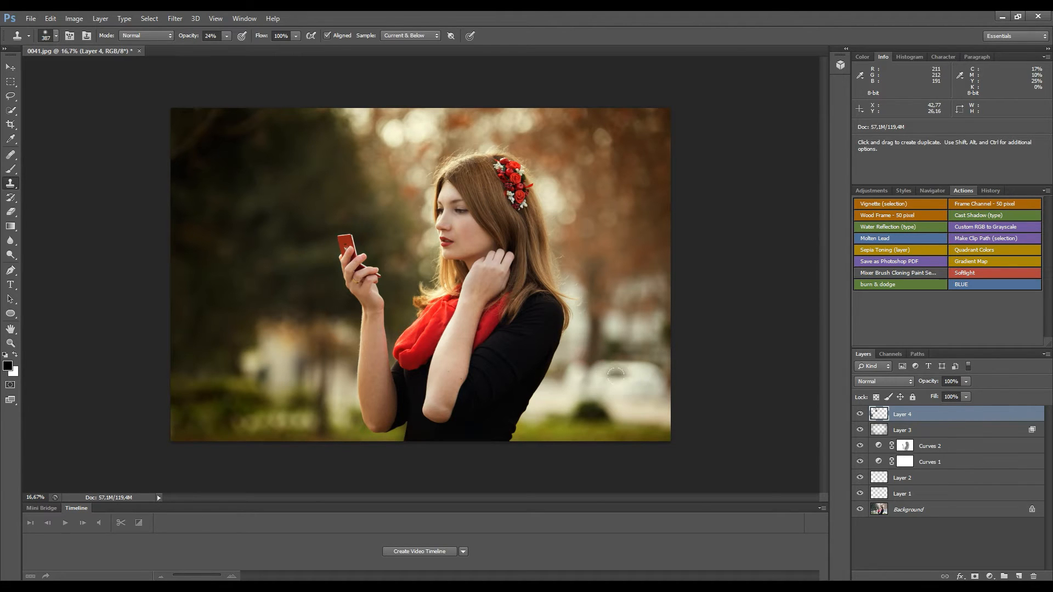
- Clone dark foliage above the phone with aligned sampling on, and compare the result by hiding and showing Layer 4
click(327, 36)
alt+click(302, 186)
mouse_move(331, 218)
mouse_down()
mouse_move(355, 199)
mouse_move(395, 230)
mouse_move(356, 157)
mouse_up()
alt+click(329, 176)
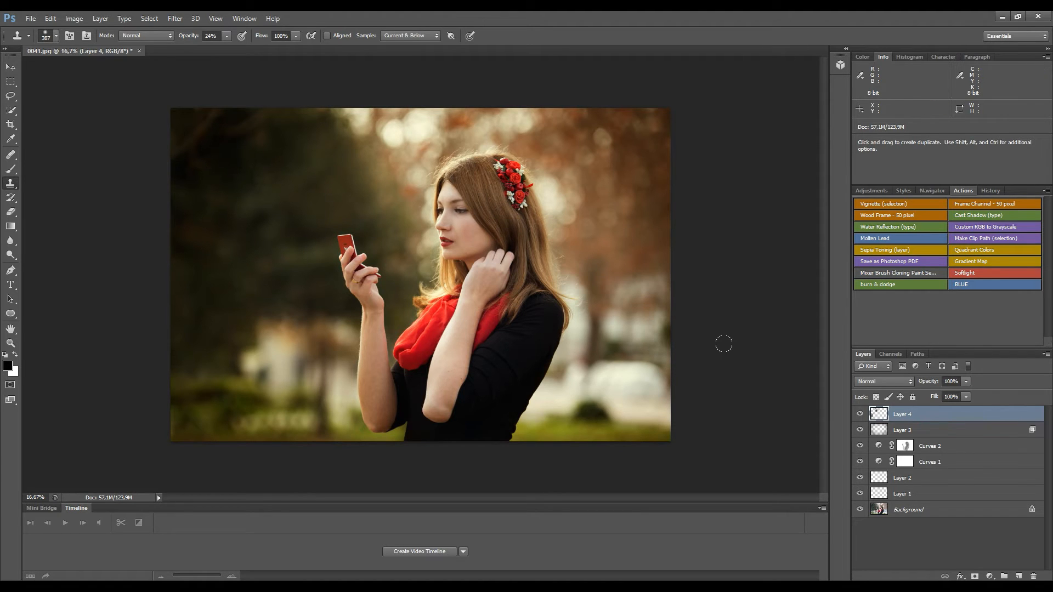
key(b)
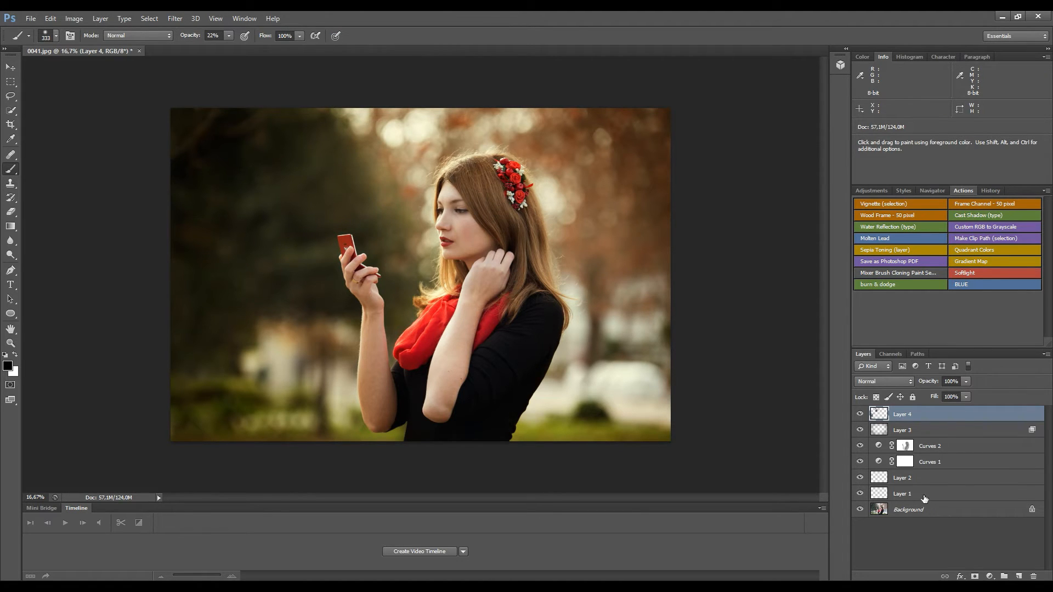
click(860, 415)
click(860, 416)
- Add a Hue/Saturation adjustment layer above Layer 4 and raise its master saturation
click(991, 577)
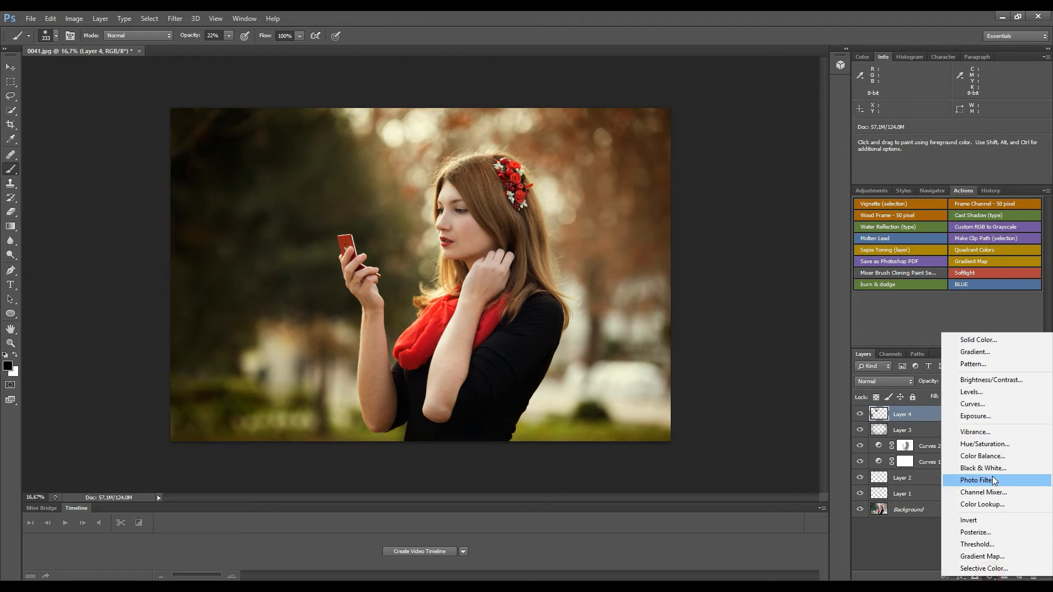
click(986, 444)
drag(668, 416, 701, 417)
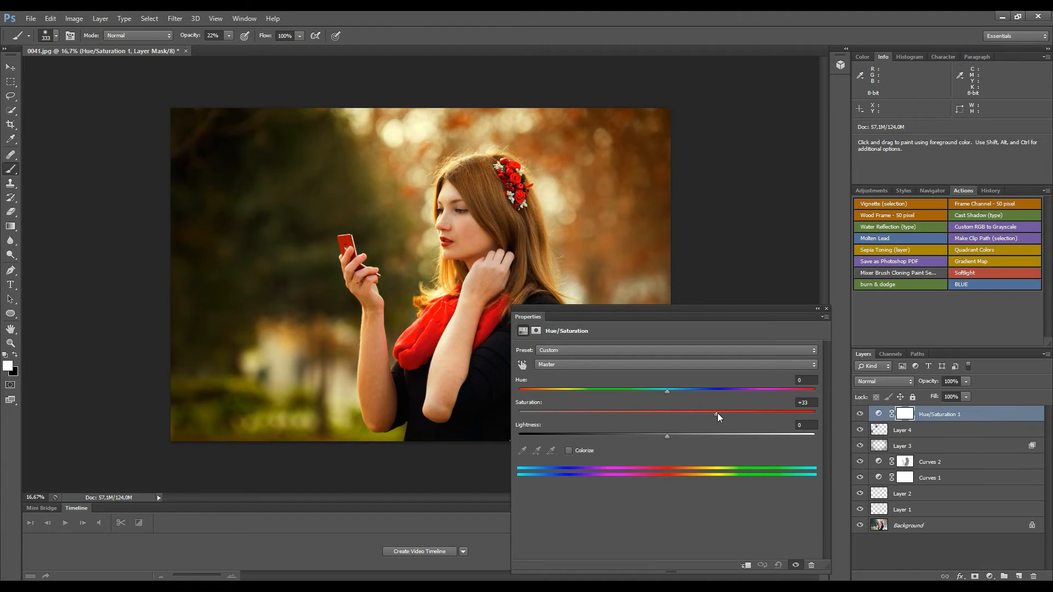
click(827, 308)
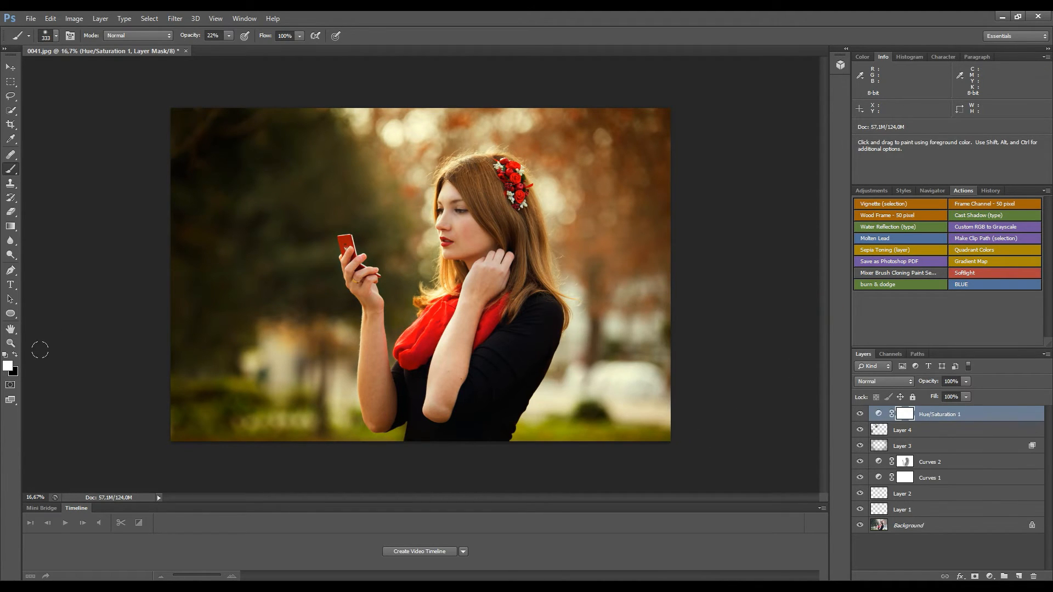
- Mask the saturation boost off the woman's face, hand and arms using a black brush at 30% opacity
click(15, 355)
click(228, 36)
click(457, 213)
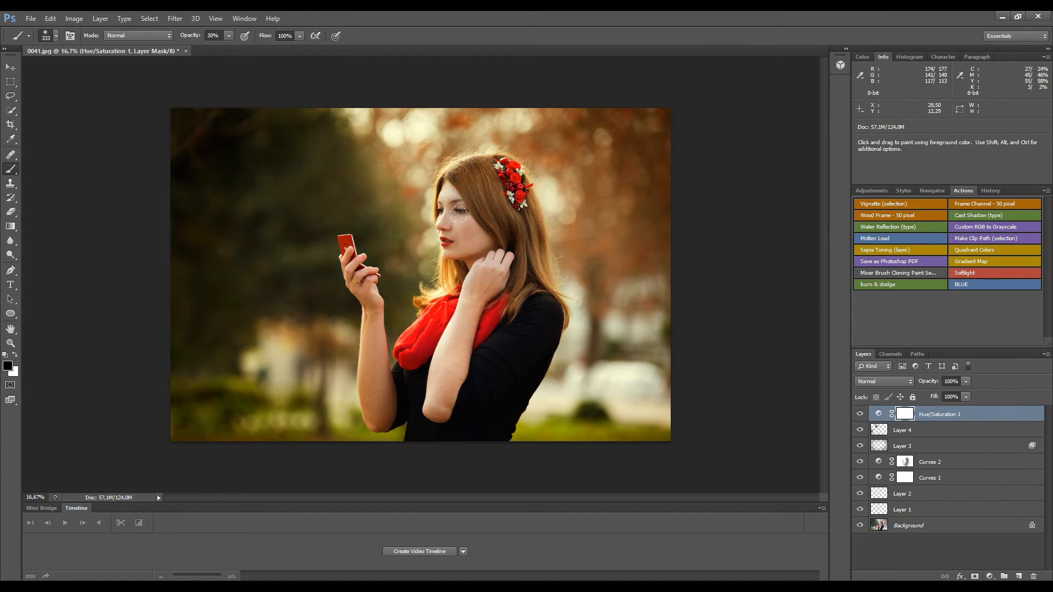
click(480, 300)
mouse_move(475, 281)
mouse_down()
mouse_move(455, 332)
mouse_move(472, 279)
mouse_move(496, 275)
mouse_up()
mouse_move(370, 317)
mouse_down()
mouse_move(372, 407)
mouse_move(354, 274)
mouse_move(375, 331)
mouse_up()
drag(377, 377, 378, 375)
drag(476, 305, 490, 275)
mouse_move(458, 233)
mouse_down()
mouse_move(446, 236)
mouse_move(450, 204)
mouse_move(475, 233)
mouse_up()
- Add a second Hue/Saturation adjustment layer with saturation -45 and invert its mask to black
click(989, 575)
click(991, 439)
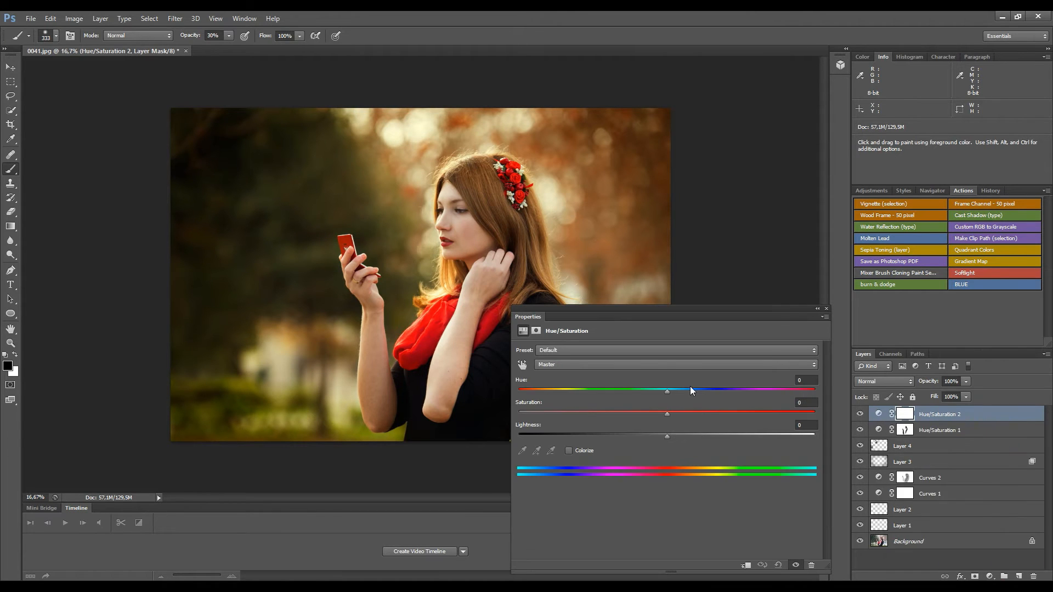
drag(628, 413, 603, 413)
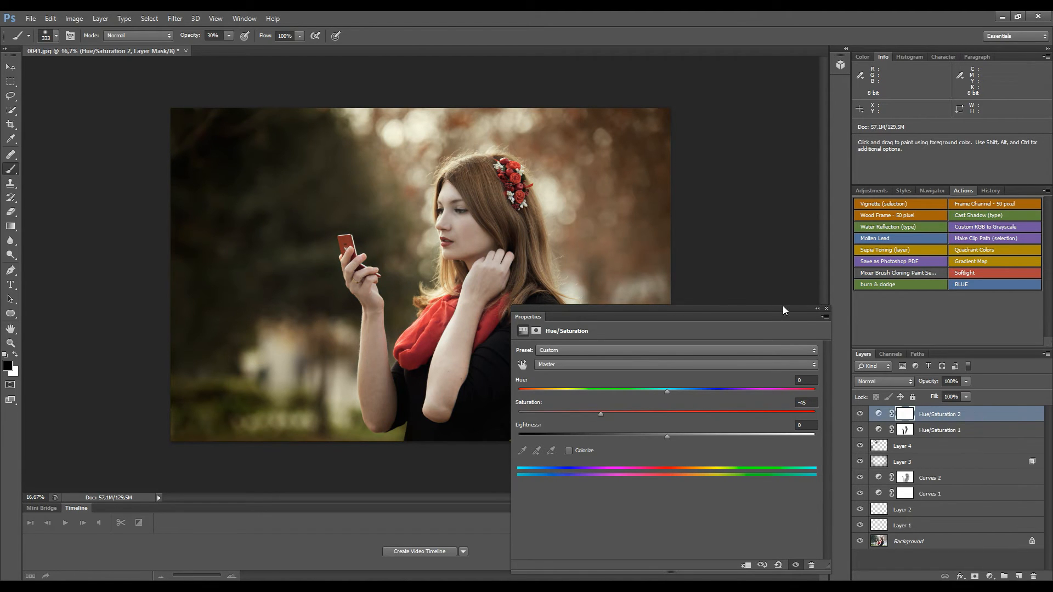
click(826, 309)
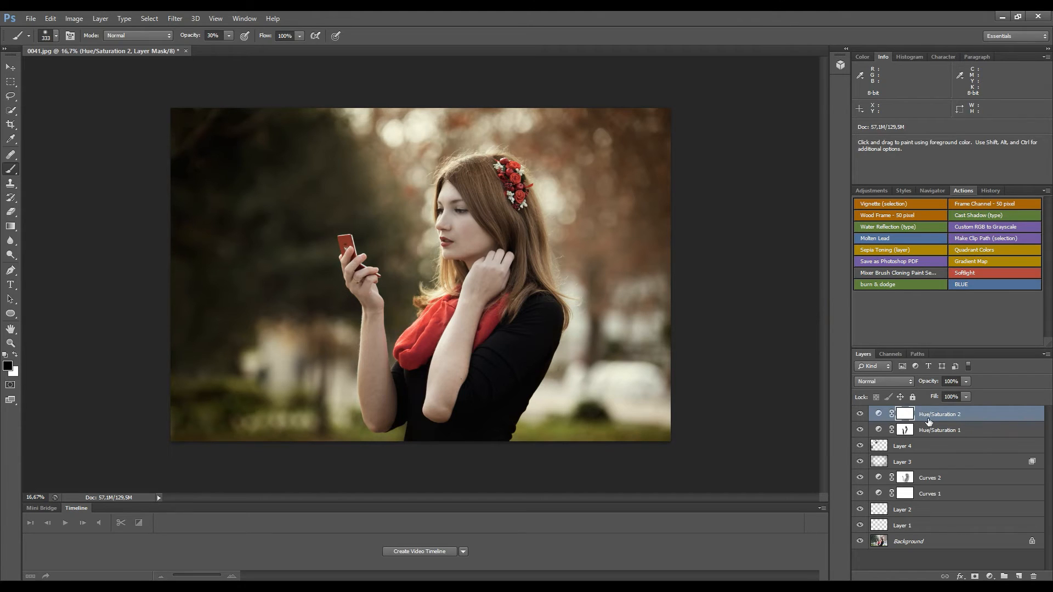
key(ctrl+i)
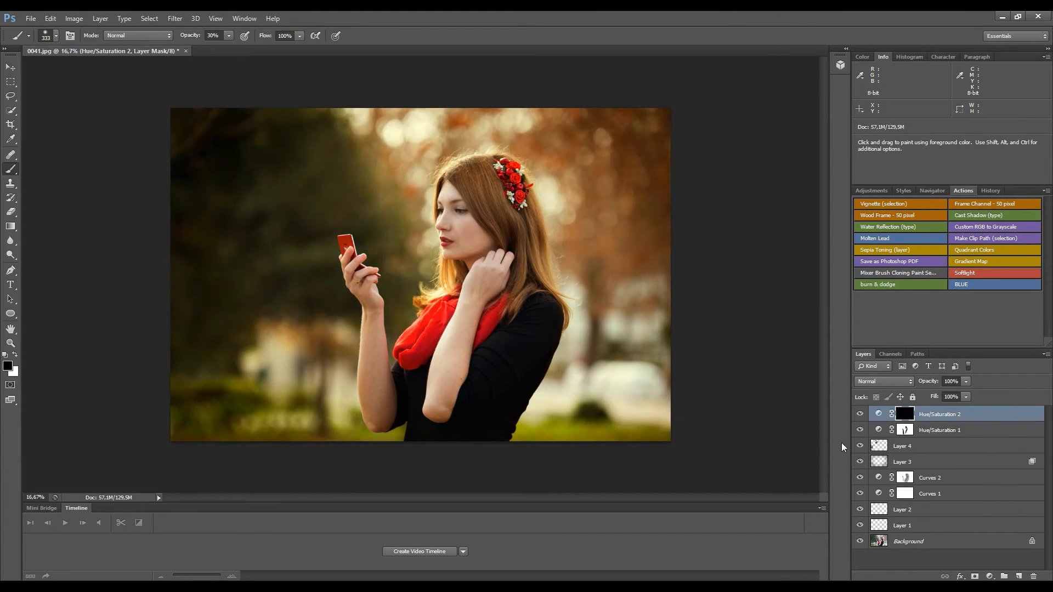
- Paint the desaturation into the lower left bushes on the Hue/Saturation 2 mask with an 861 px white brush at 56% opacity
click(15, 355)
click(228, 36)
drag(230, 49, 249, 49)
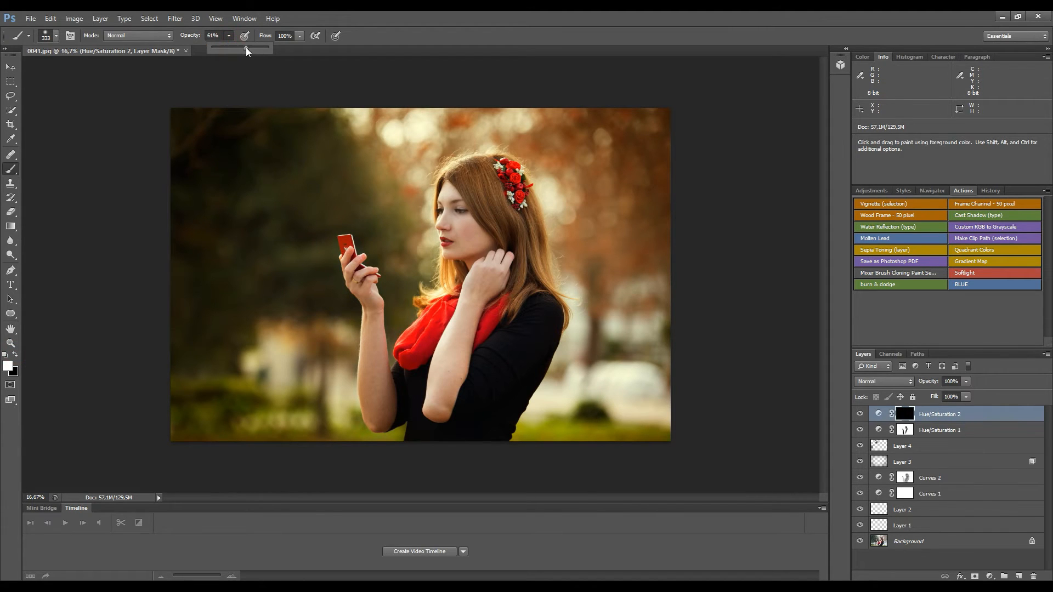
drag(251, 362, 278, 369)
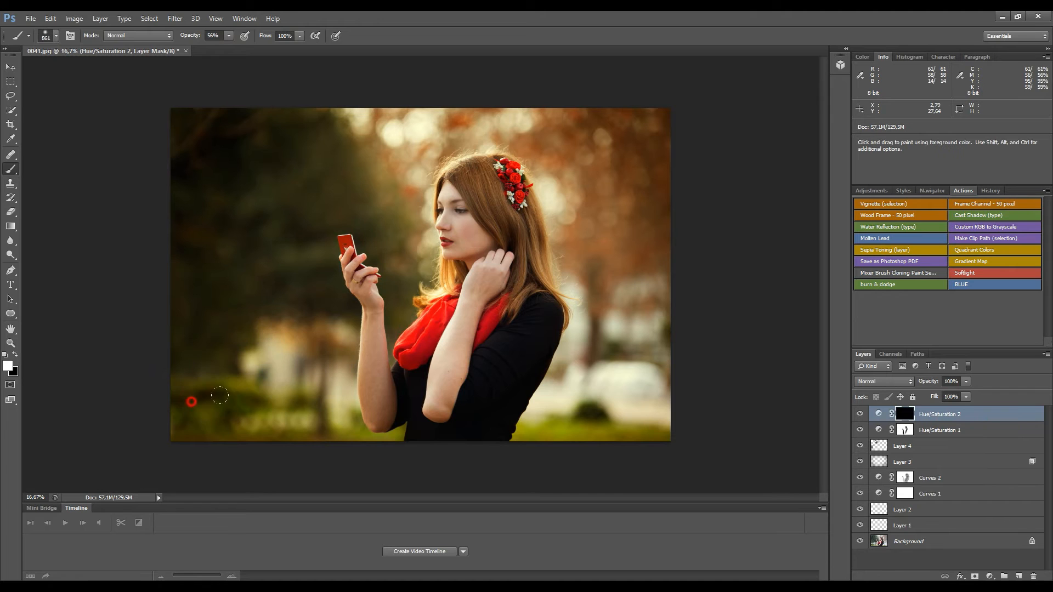
drag(226, 401, 301, 412)
drag(233, 413, 151, 370)
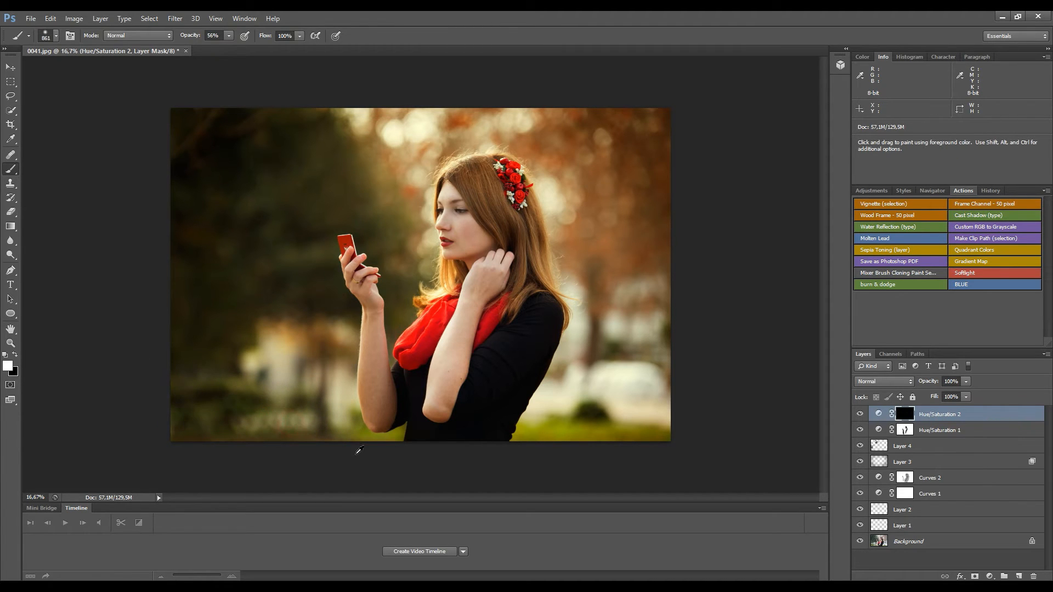
- Refine the Hue/Saturation 2 mask over the grass near the phone arm's elbow with a 441 px brush, swapping white and black
alt+click(320, 440)
mouse_move(330, 411)
mouse_down()
mouse_move(304, 411)
mouse_move(345, 422)
mouse_move(334, 415)
mouse_up()
key(x)
key(x)
mouse_move(332, 413)
mouse_down()
mouse_move(342, 412)
mouse_move(330, 404)
mouse_move(341, 421)
mouse_up()
key(x)
mouse_move(337, 419)
mouse_down()
mouse_move(352, 433)
mouse_move(307, 412)
mouse_up()
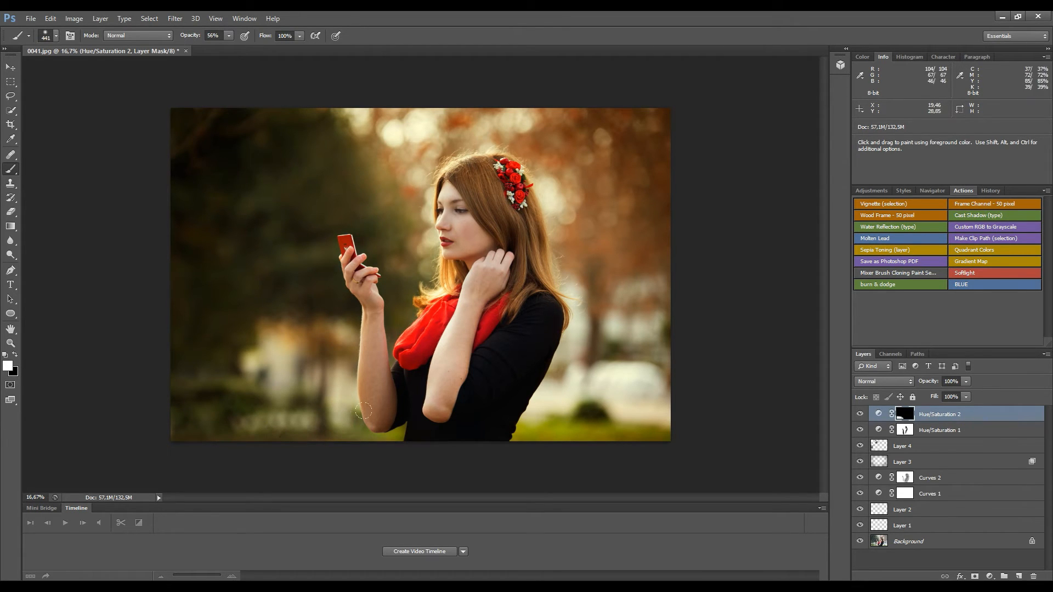
- Paint the desaturation over the grass on both sides of the woman and slightly lower the Hue/Saturation 2 layer's opacity
drag(394, 434, 387, 425)
mouse_move(564, 427)
mouse_down()
mouse_move(625, 444)
mouse_move(666, 449)
mouse_move(601, 430)
mouse_move(662, 429)
mouse_move(521, 430)
mouse_up()
mouse_move(522, 435)
mouse_down()
mouse_move(511, 436)
mouse_move(568, 443)
mouse_up()
mouse_move(393, 432)
mouse_down()
mouse_move(354, 439)
mouse_move(340, 425)
mouse_move(184, 409)
mouse_move(247, 413)
mouse_up()
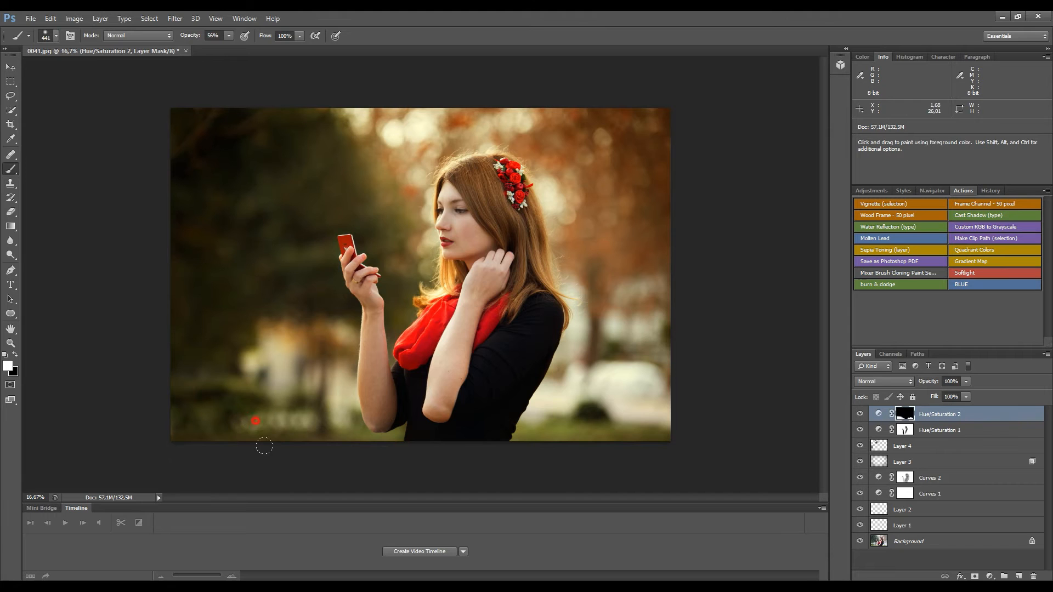
drag(681, 448, 690, 463)
click(966, 382)
drag(951, 393, 952, 393)
- Add a Curves adjustment layer on top and adjust the midpoint of its blue channel
click(989, 577)
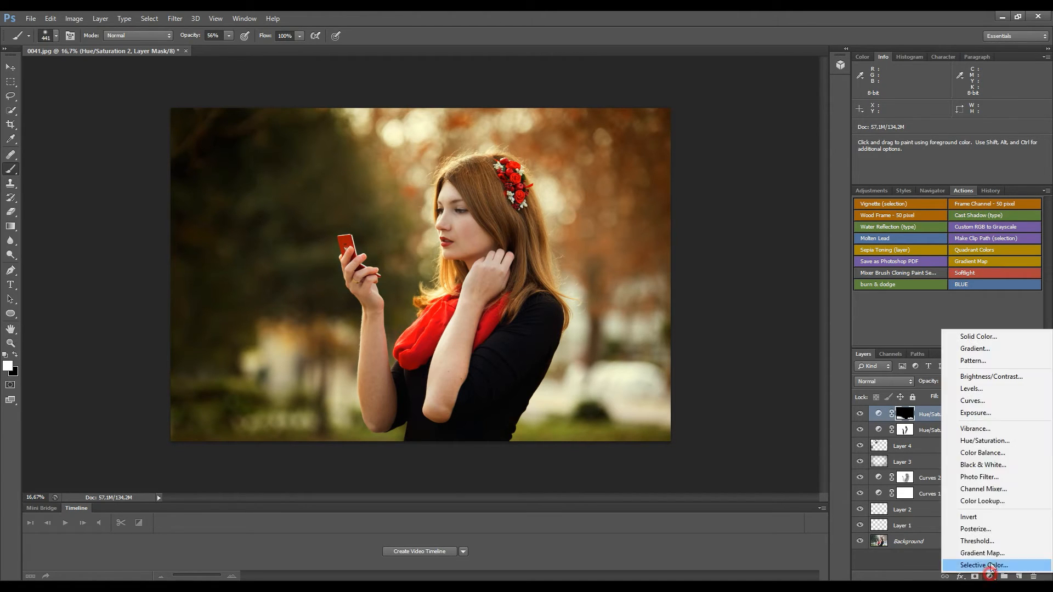
click(973, 405)
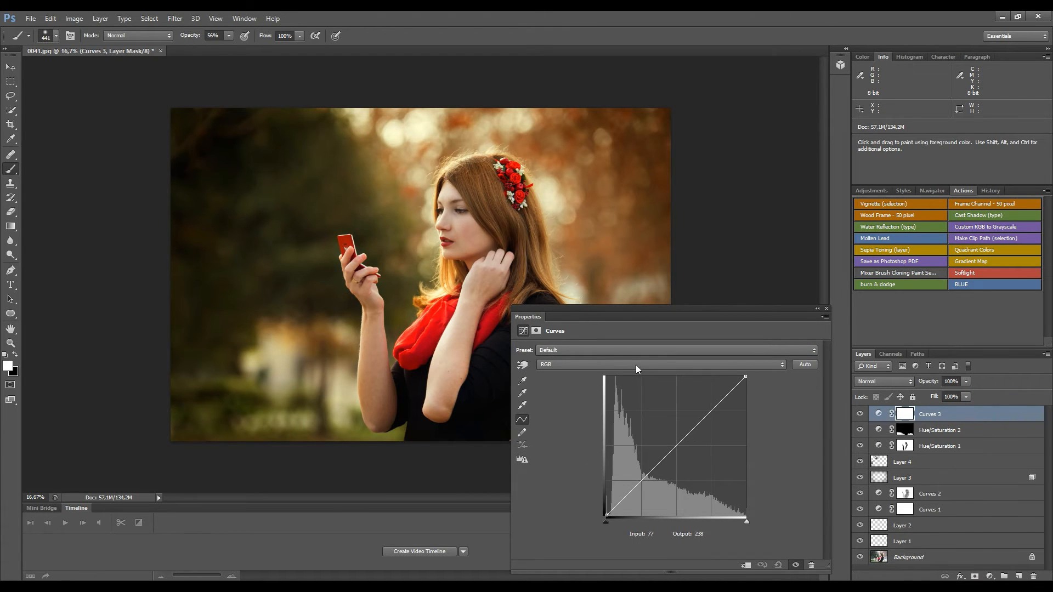
click(637, 365)
click(649, 404)
click(677, 447)
drag(677, 447, 679, 446)
- Lower the red curve's midtones to output 126 at input 133, and invert the Curves 3 mask to black
click(661, 365)
click(656, 384)
drag(678, 436, 679, 448)
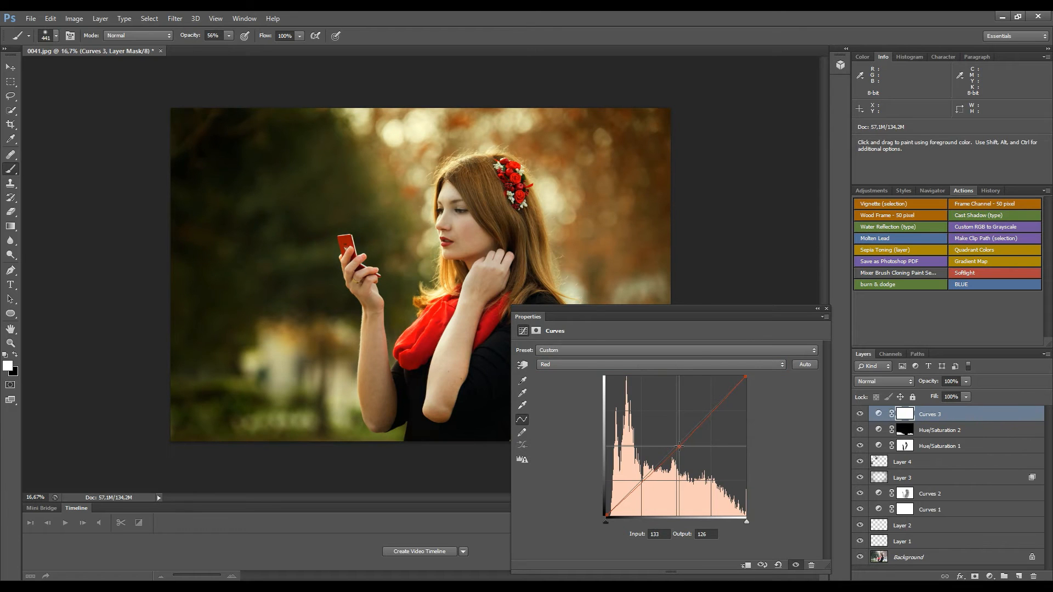
click(826, 310)
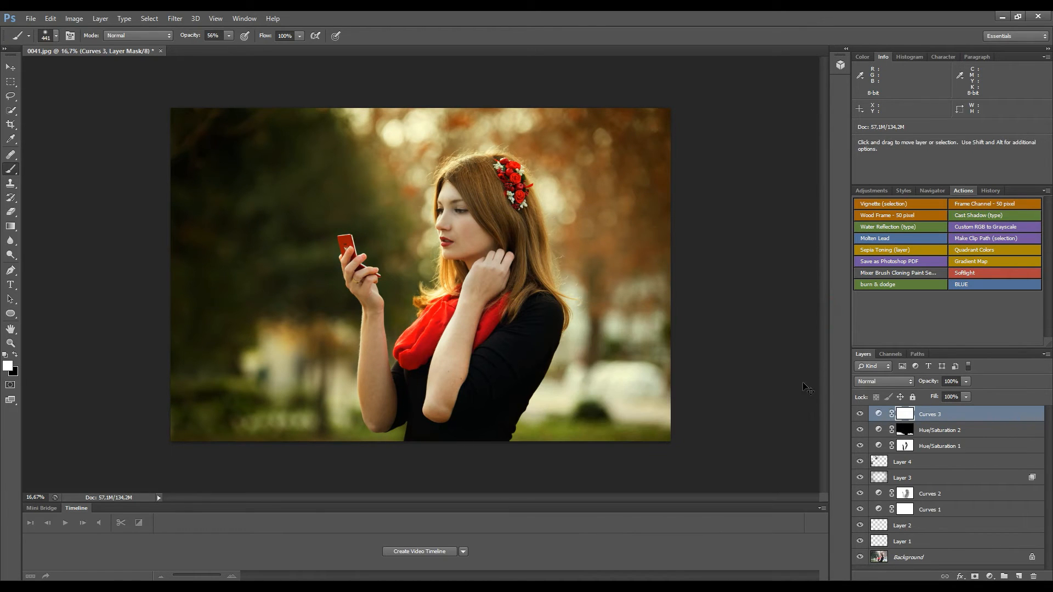
key(ctrl+i)
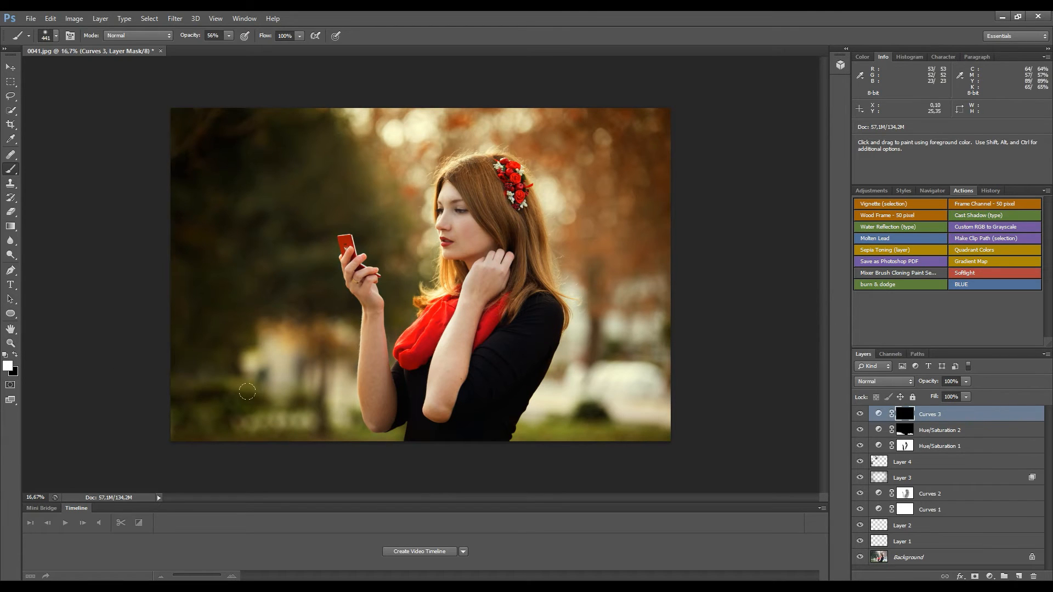
- Paint the Curves 3 correction onto the woman's face in white at 56% opacity, reducing the brush to 109 px for close work
mouse_move(459, 226)
mouse_down()
mouse_move(472, 244)
mouse_move(447, 220)
mouse_move(475, 231)
mouse_up()
key(ctrl+plus)
key(ctrl+plus)
drag(497, 280, 426, 368)
mouse_move(485, 225)
mouse_down()
mouse_move(452, 221)
mouse_move(449, 193)
mouse_move(424, 192)
mouse_up()
alt+right_click(456, 151)
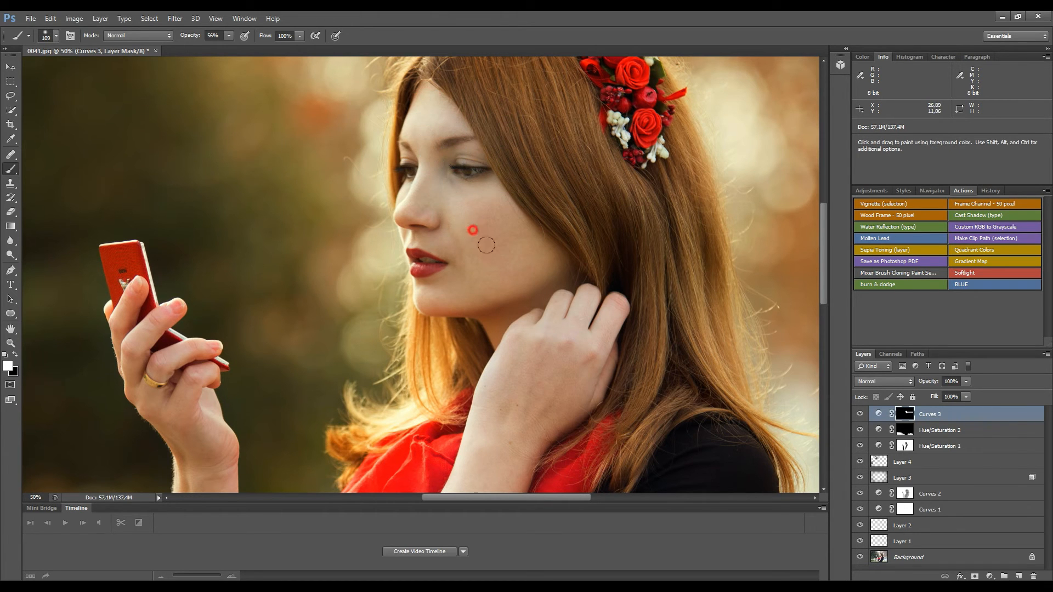
- Paint the Curves 3 correction over the hand at her neck and along that forearm to the elbow with a 197 px brush
key(space)
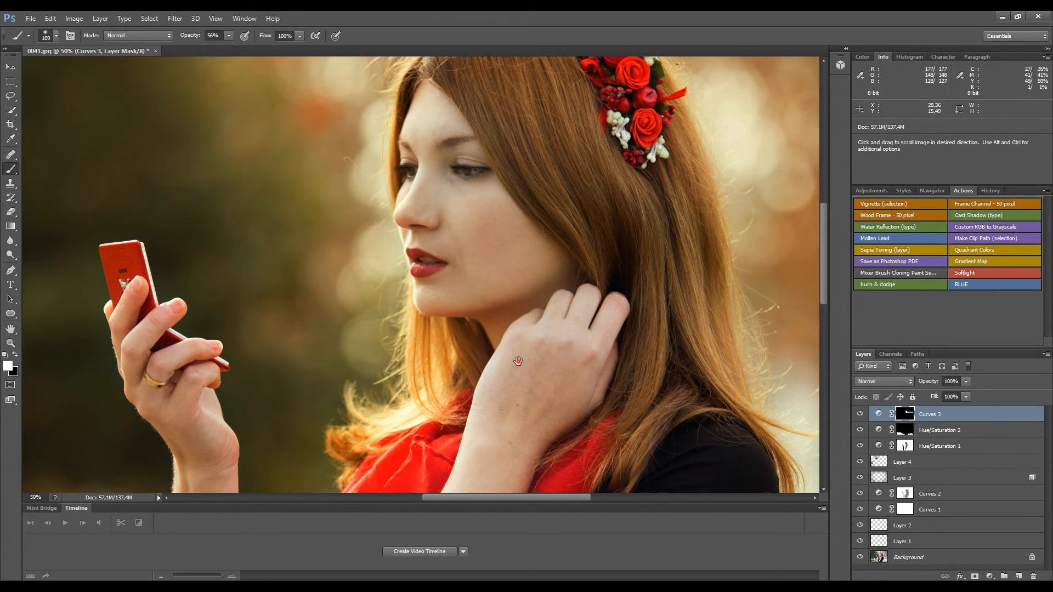
drag(516, 363, 546, 242)
alt+right_click(582, 254)
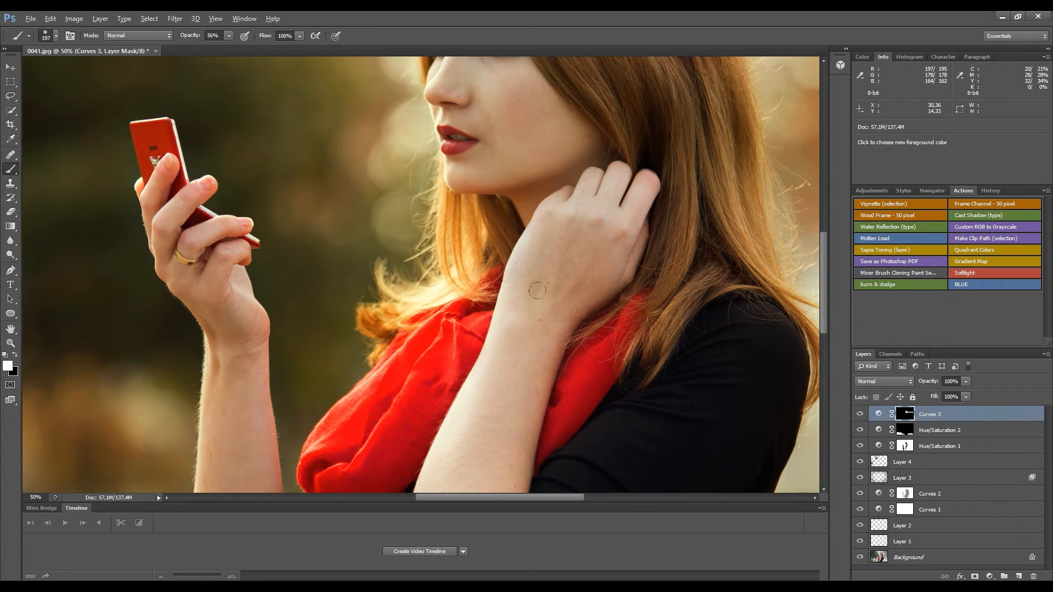
mouse_move(465, 413)
mouse_down()
mouse_move(501, 385)
mouse_move(583, 197)
mouse_move(574, 208)
mouse_up()
key(space)
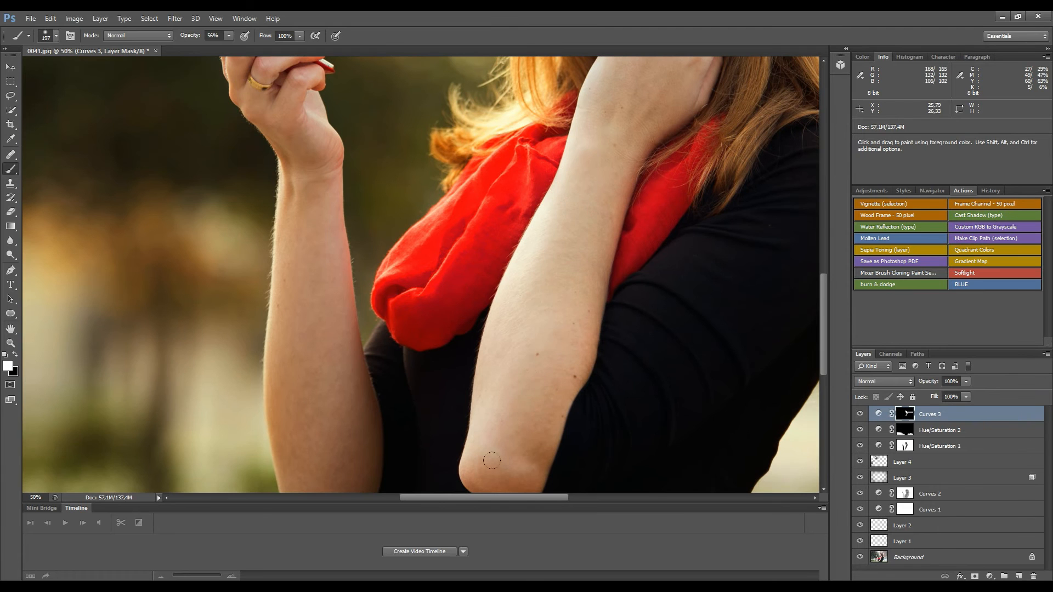
key(space)
drag(499, 400, 565, 287)
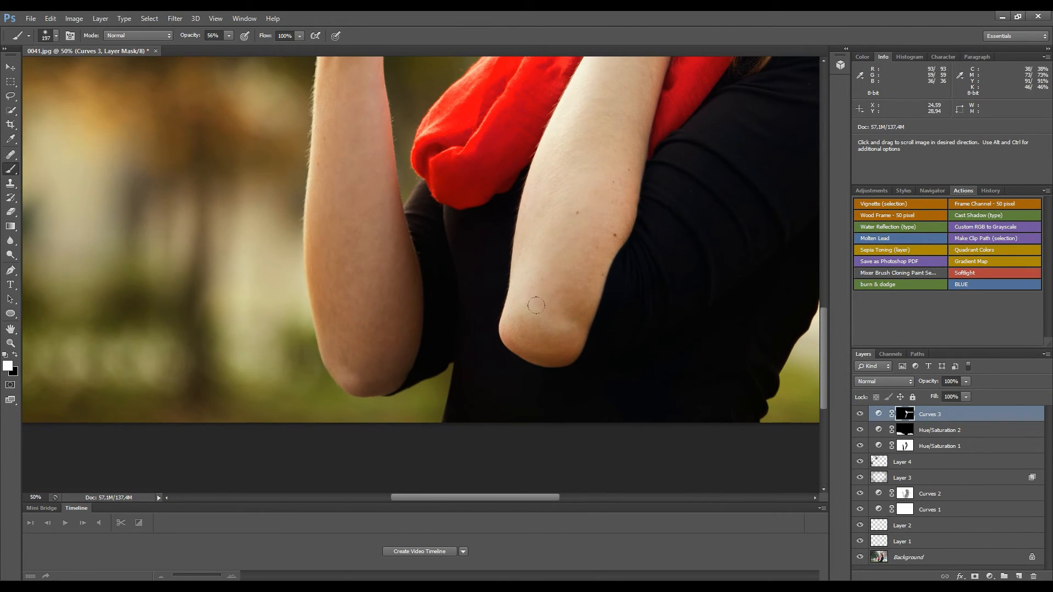
- Paint the Curves 3 correction over the phone-holding arm from forearm to wrist and hand, reducing the brush to 97 px
click(356, 240)
key(space)
drag(357, 116, 363, 196)
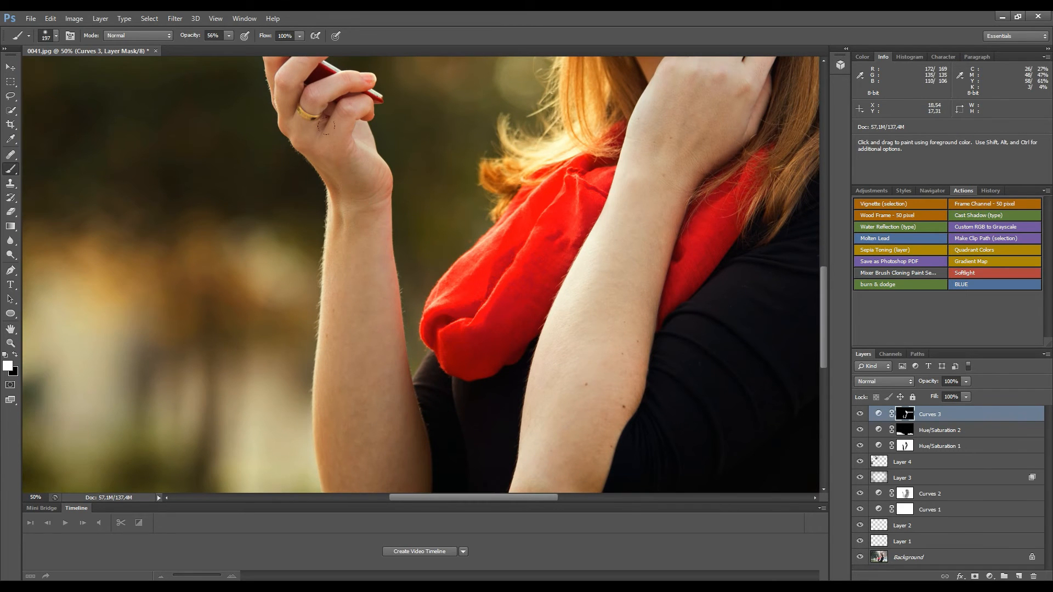
key(space)
drag(336, 151, 383, 281)
mouse_move(340, 185)
mouse_down()
mouse_move(315, 184)
mouse_move(371, 189)
mouse_move(380, 254)
mouse_move(374, 184)
mouse_up()
key(space)
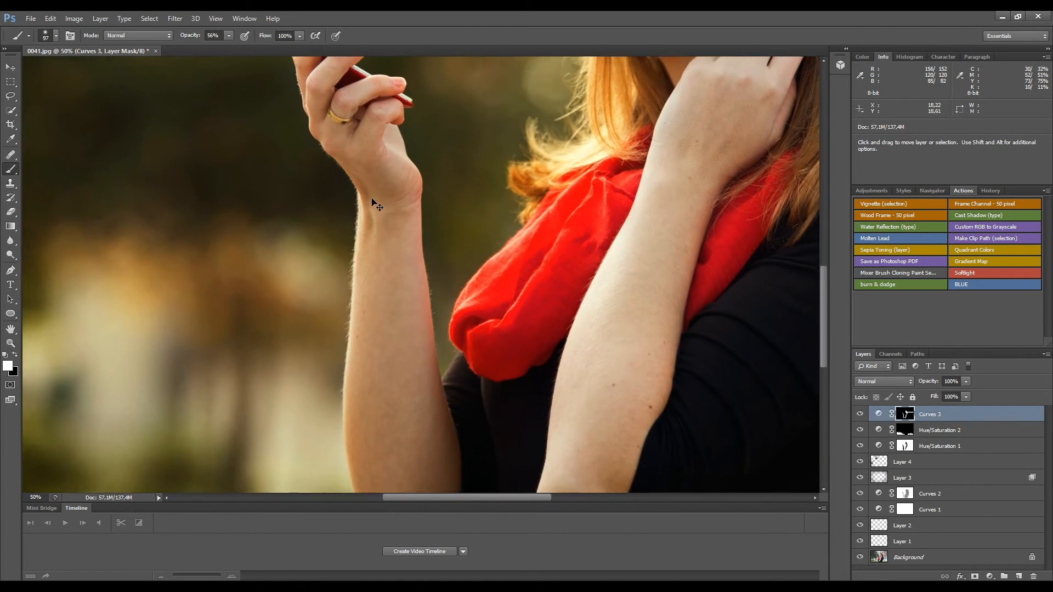
- Add a Curves 4 adjustment layer on top, anchor the shadows, raise the midtones slightly and move the highlights to input 204, output 215
key(ctrl+minus)
key(ctrl+minus)
key(ctrl+minus)
key(ctrl+minus)
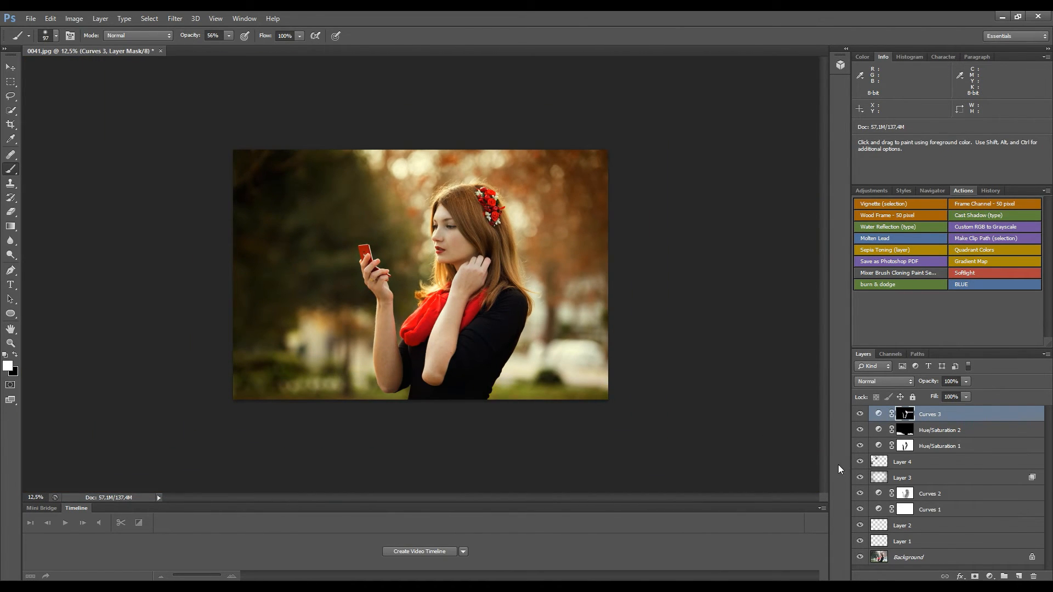
key(x)
click(990, 576)
click(974, 407)
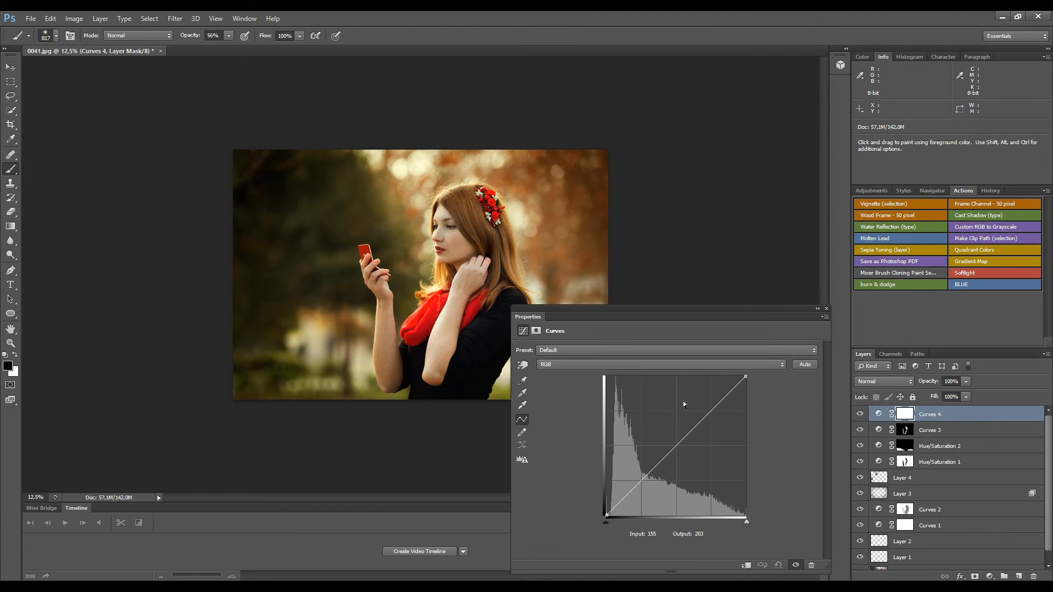
click(626, 496)
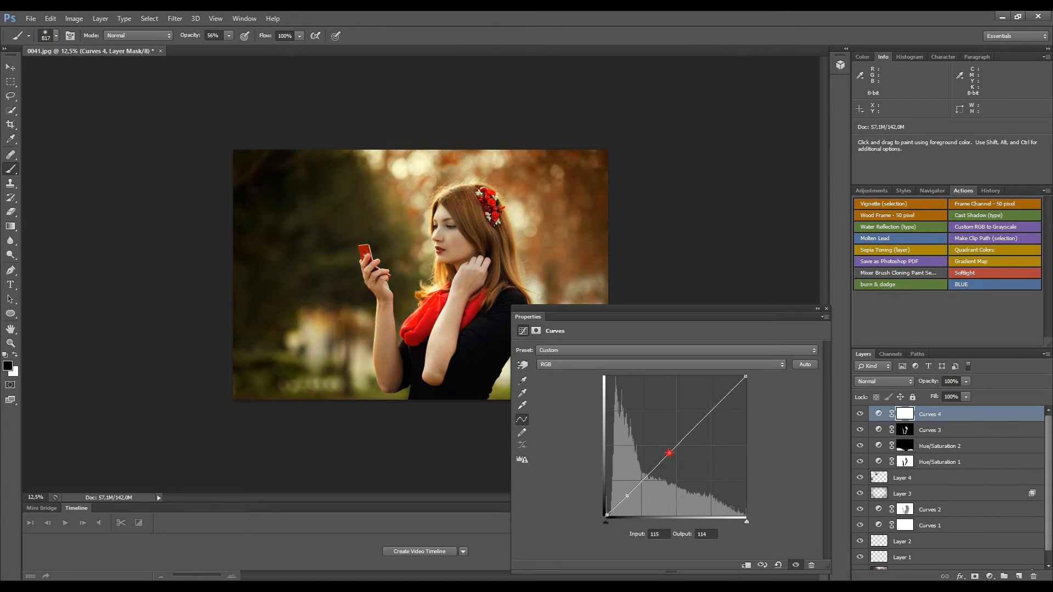
click(670, 447)
drag(708, 405, 718, 398)
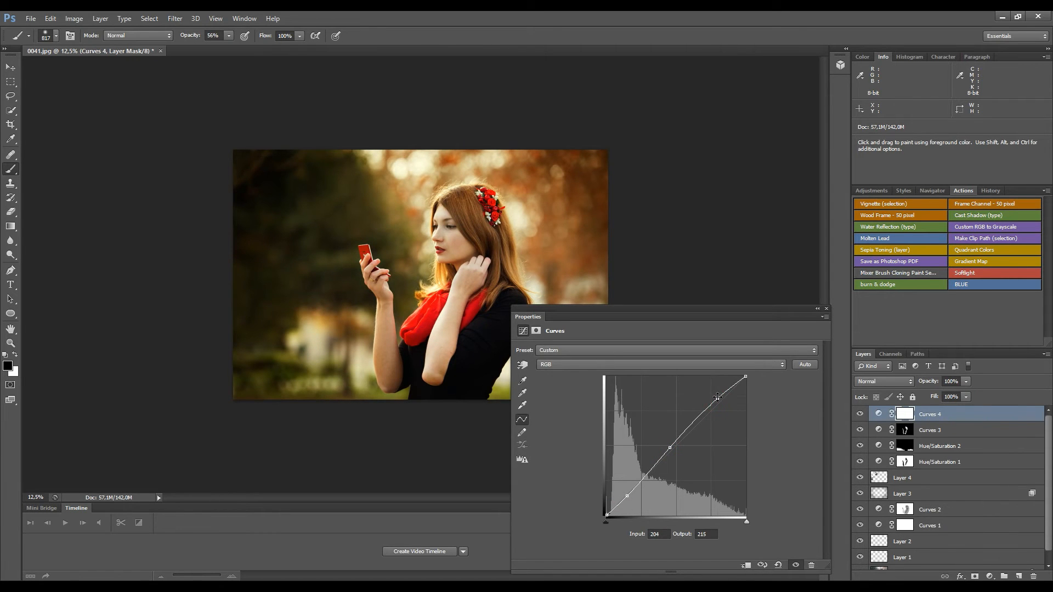
click(827, 309)
- Lower the Curves 4 layer's opacity to 70% and compare the image with and without it
click(967, 381)
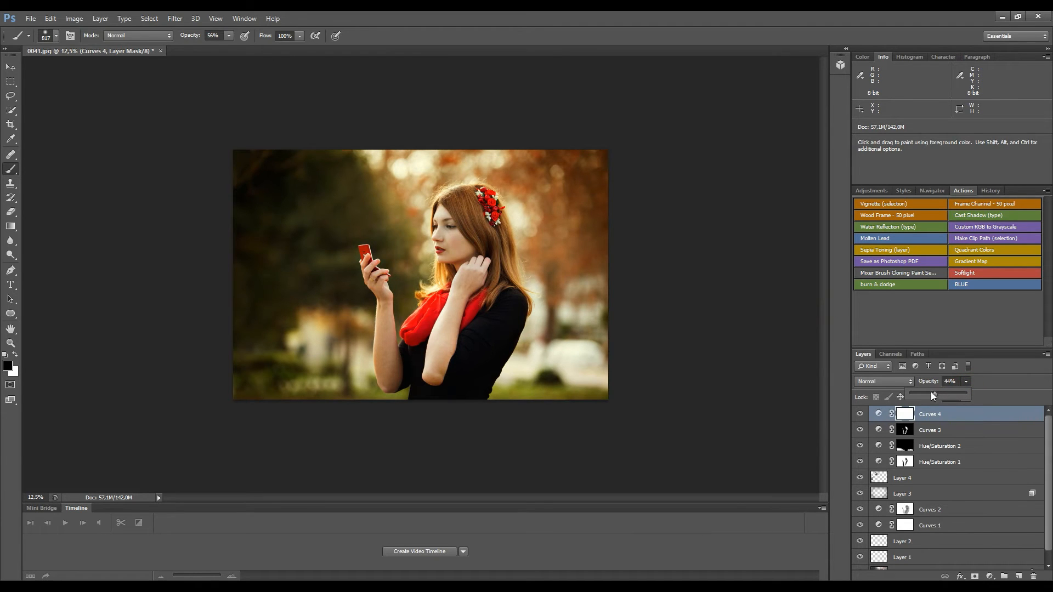
click(861, 415)
click(860, 415)
- Create a new Soft Light layer named Layer 5, filled with the neutral 50% gray
alt+click(1020, 576)
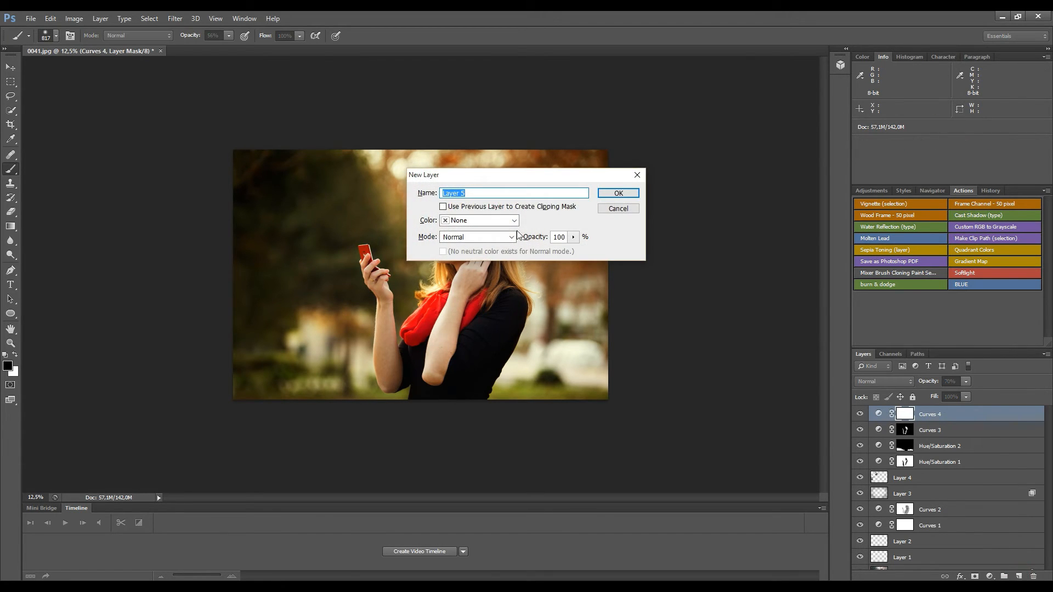
click(491, 237)
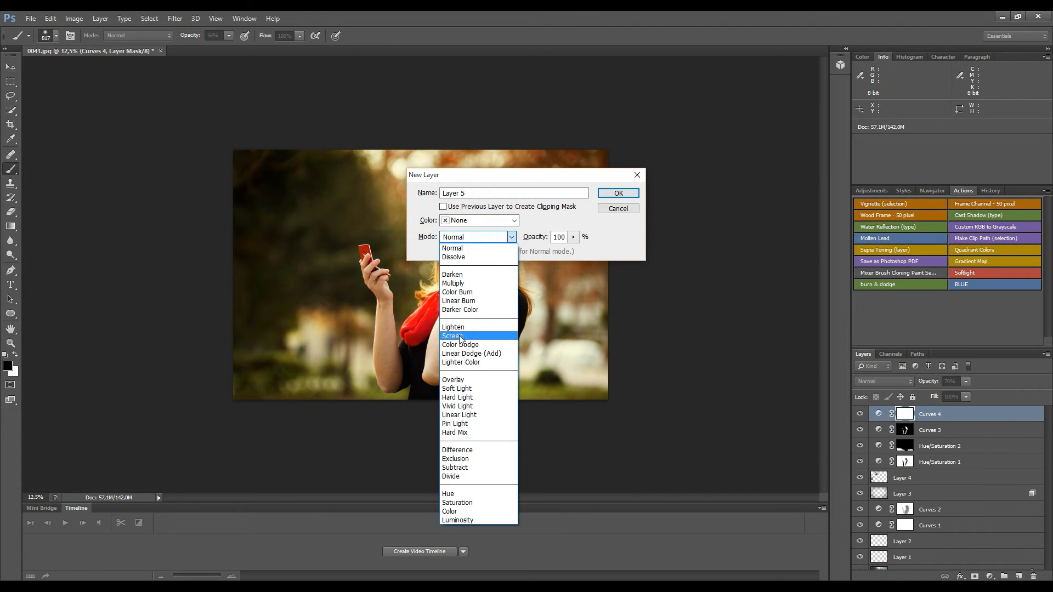
click(458, 388)
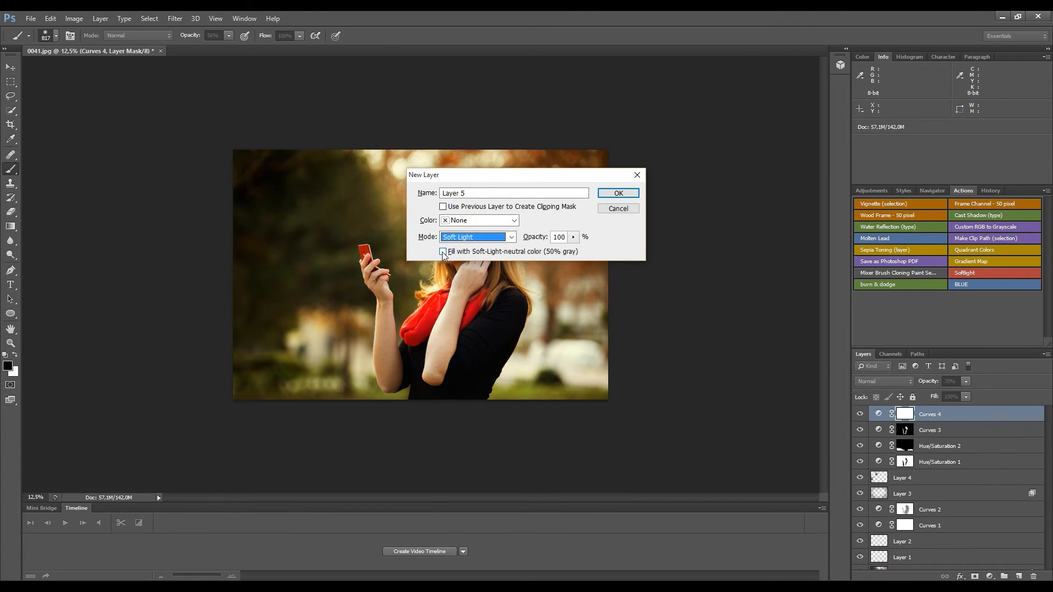
click(444, 252)
click(618, 194)
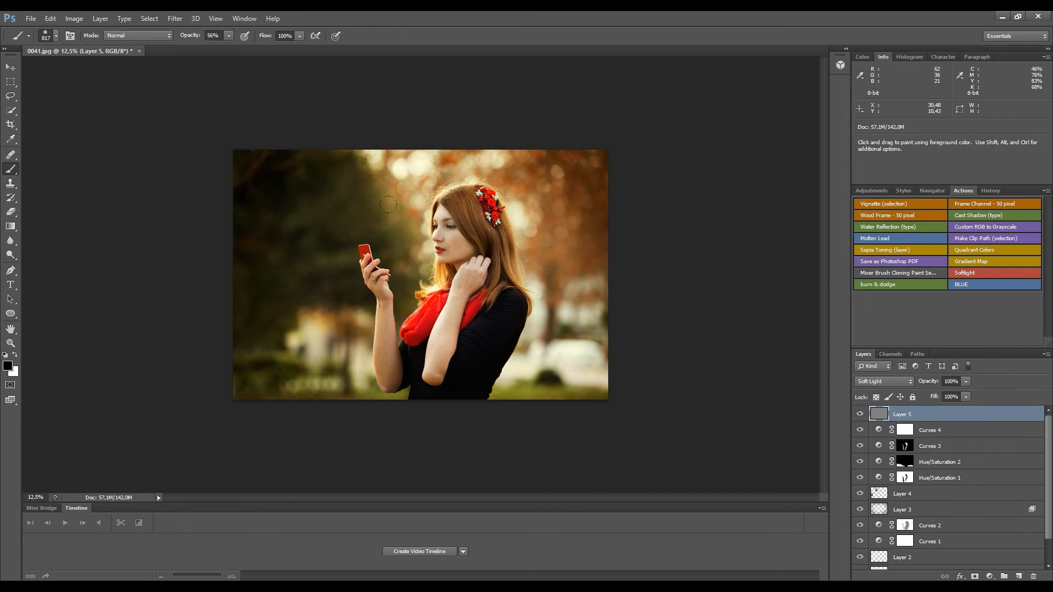
- Darken the jawline and outer cheek on Layer 5 with the Dodge tool's burn mode at 136 px, Midtones, 20% exposure
click(11, 255)
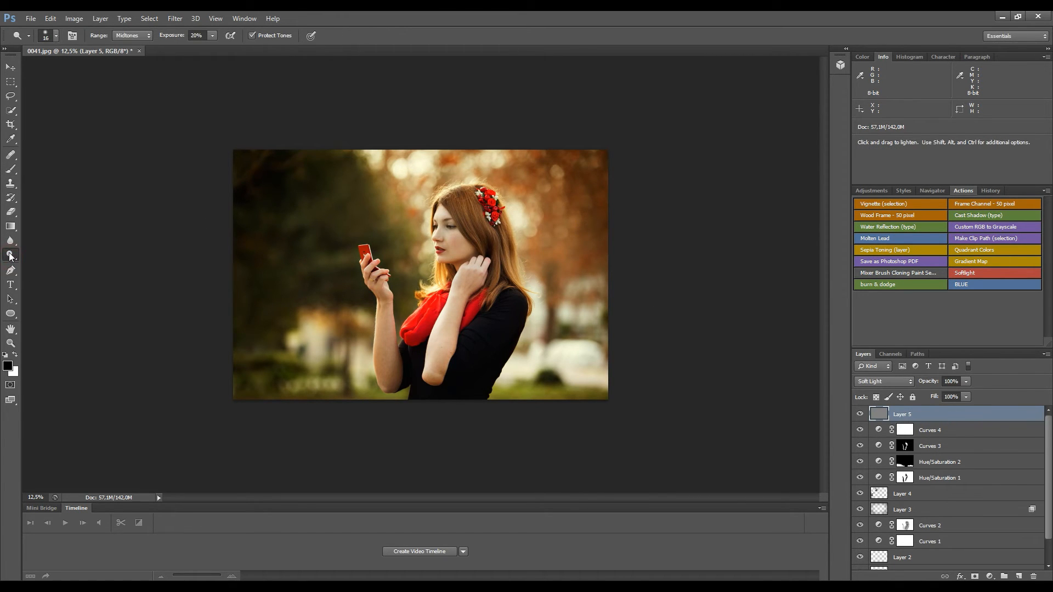
click(10, 256)
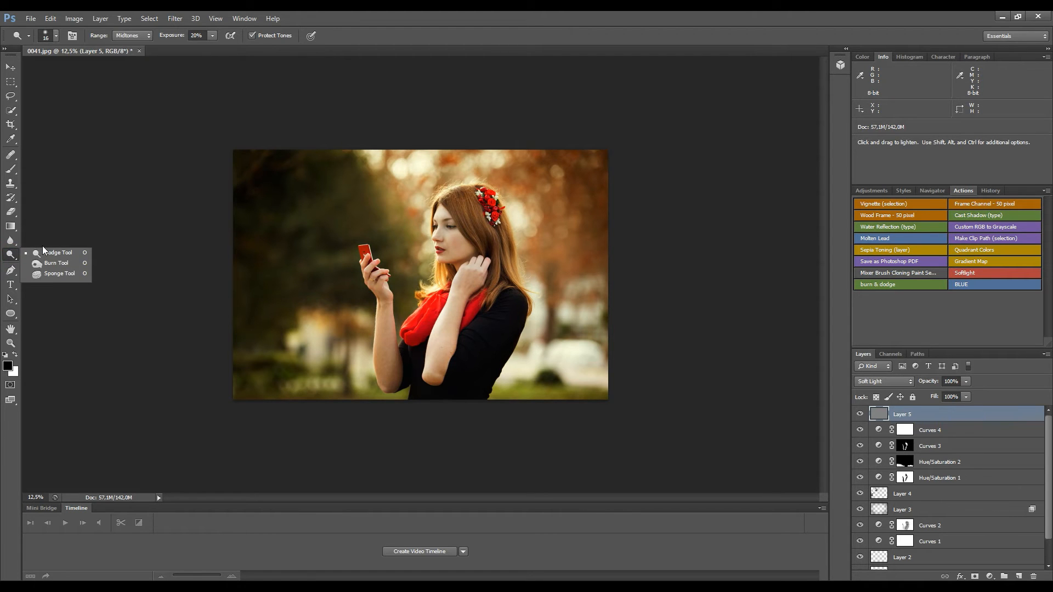
click(42, 252)
key(ctrl+plus)
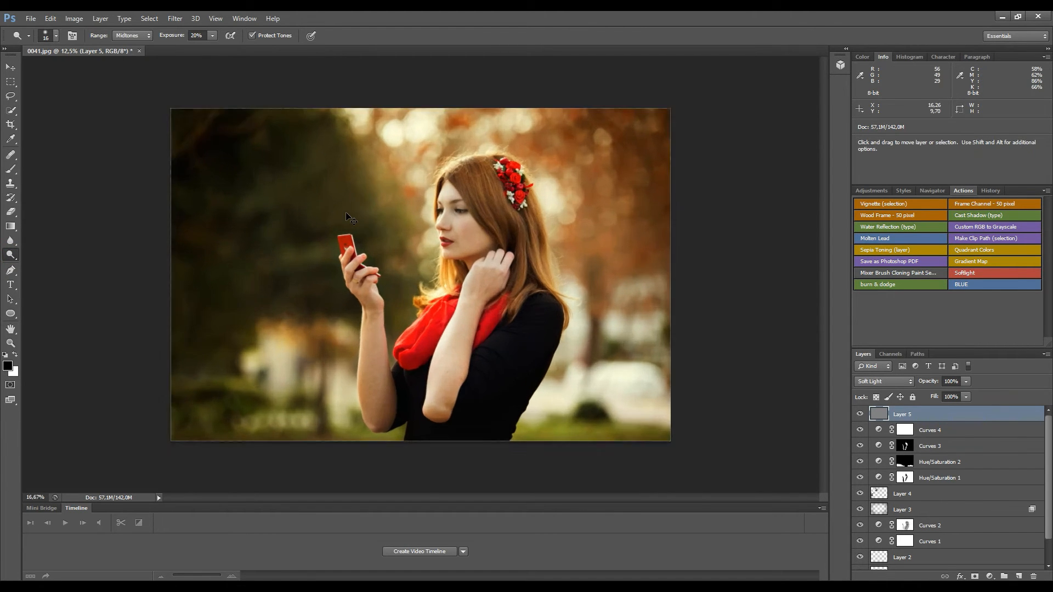
key(ctrl+plus)
key(ctrl+plus)
key(ctrl+plus)
drag(502, 332, 380, 419)
mouse_move(464, 254)
mouse_down()
mouse_move(482, 264)
mouse_move(454, 282)
mouse_move(484, 260)
mouse_up()
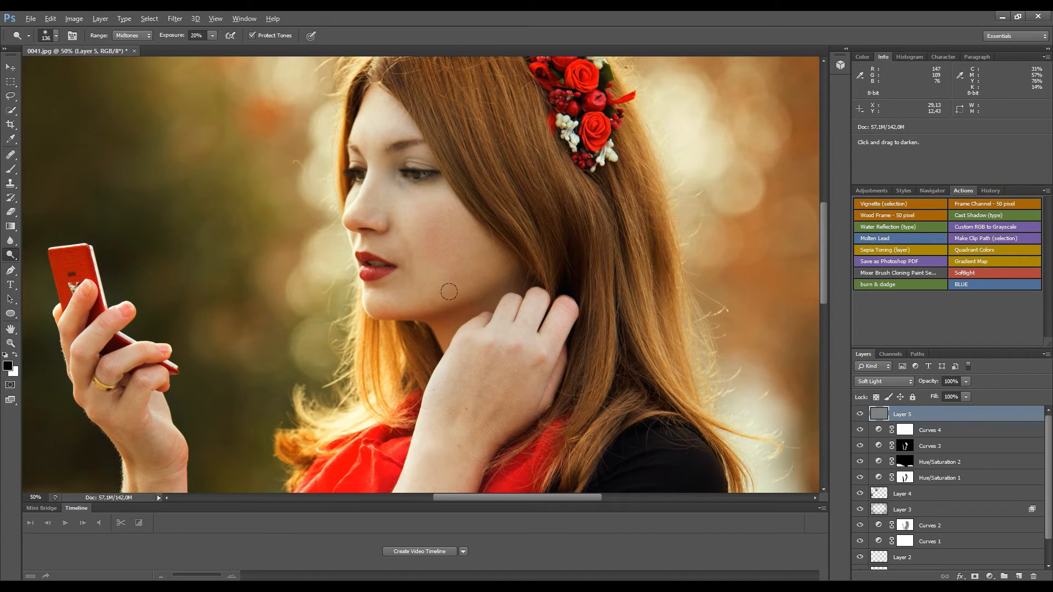
drag(446, 296, 483, 238)
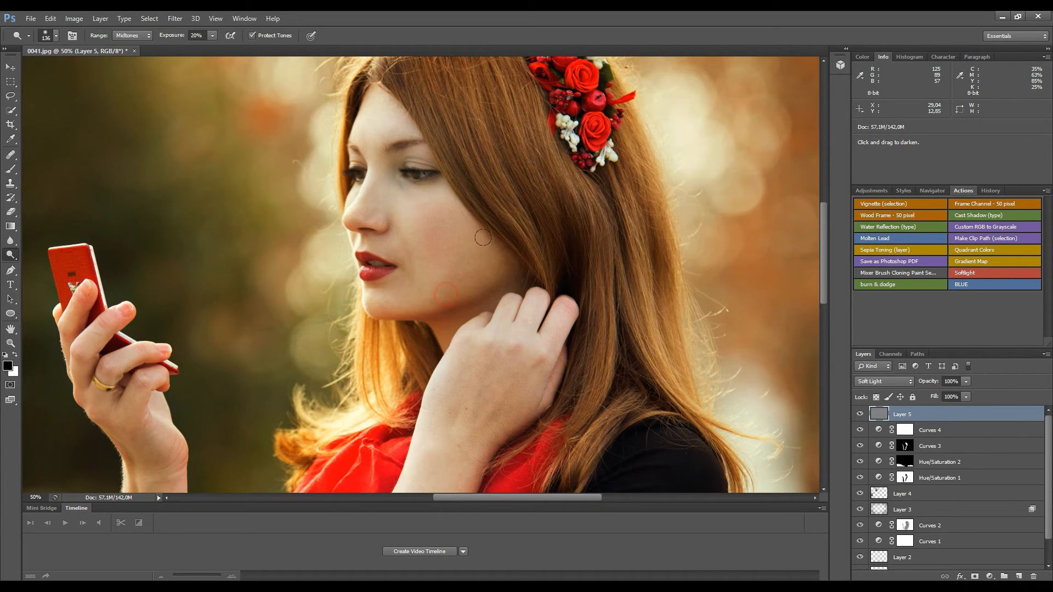
right_click(11, 254)
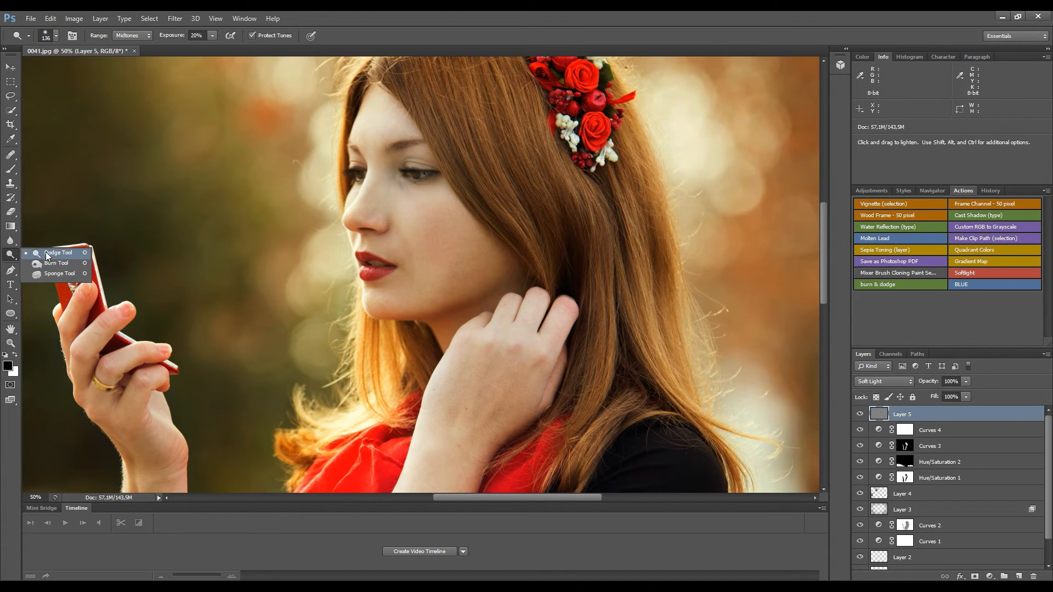
click(55, 263)
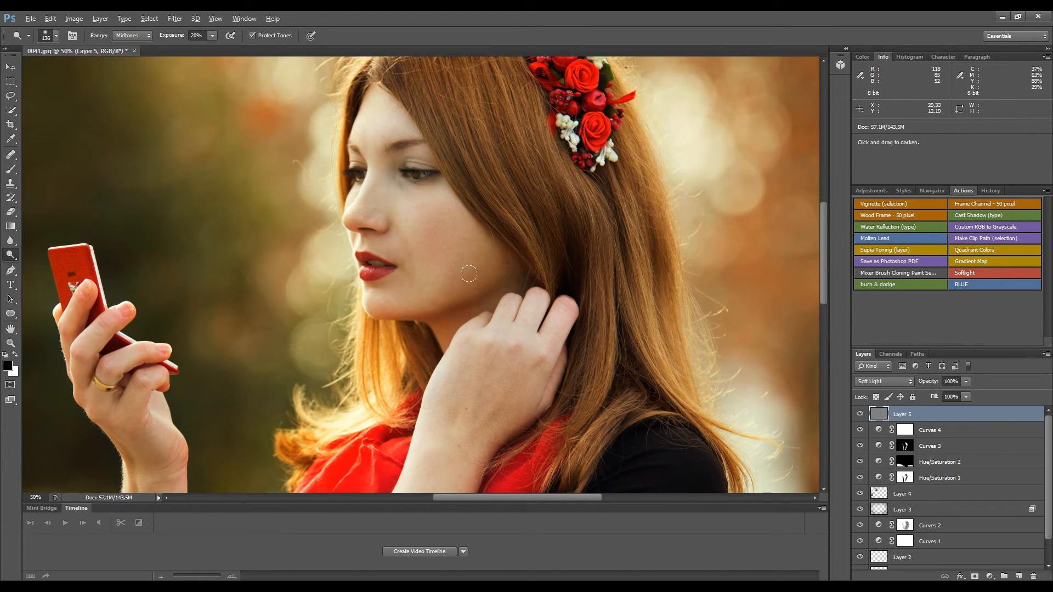
click(442, 280)
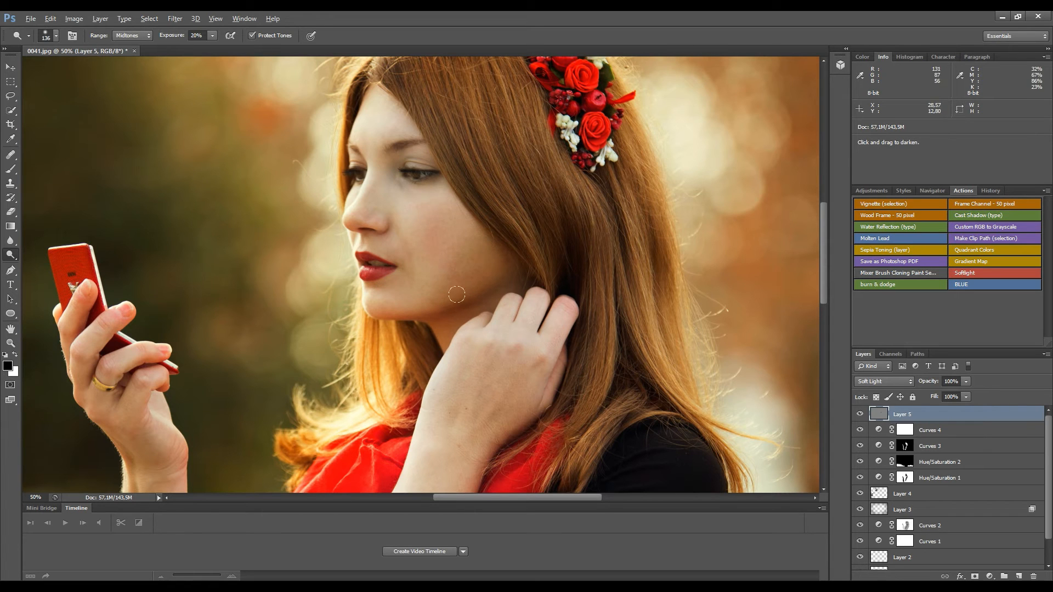
- Lighten the cheek below the eye, the forehead and nose bridge, and retouch the lower lip with a 52 px brush
click(421, 222)
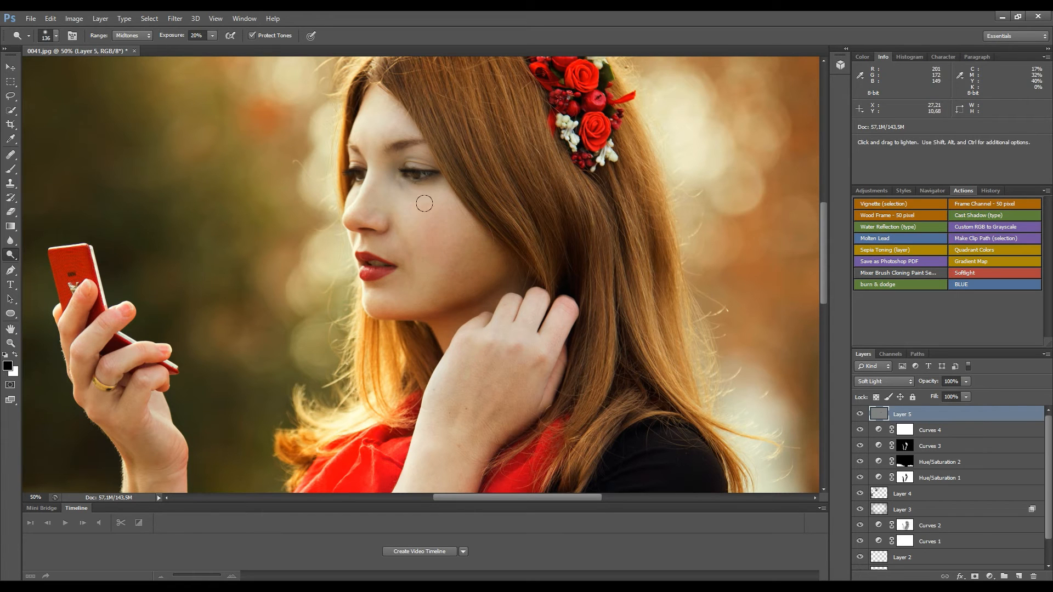
click(378, 113)
click(367, 175)
click(371, 272)
mouse_move(369, 274)
mouse_down()
mouse_move(383, 272)
mouse_move(357, 257)
mouse_move(381, 271)
mouse_up()
click(368, 279)
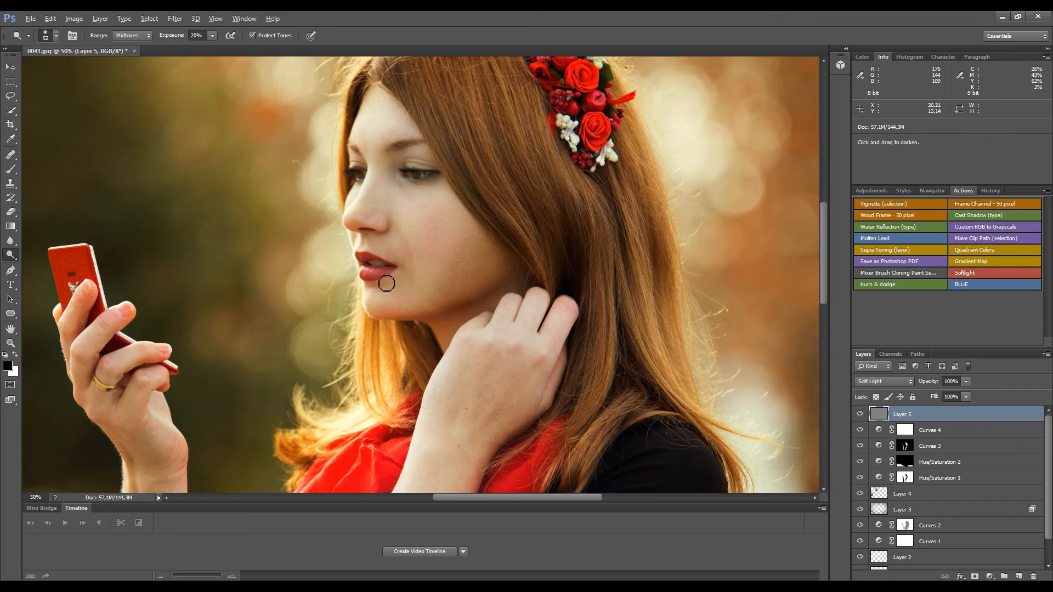
- Dodge and burn the outer cheek, temple and brow to sculpt the face, enlarging the brush to 244 px
drag(485, 236, 457, 152)
mouse_move(458, 205)
mouse_down()
mouse_move(478, 202)
mouse_move(476, 187)
mouse_up()
mouse_move(411, 145)
mouse_down()
mouse_move(409, 172)
mouse_move(403, 137)
mouse_move(388, 153)
mouse_move(405, 143)
mouse_up()
drag(442, 195, 430, 279)
- Darken the upper lash lines of both eyes with a 17 px brush
key(ctrl+plus)
key(ctrl+plus)
key(ctrl+plus)
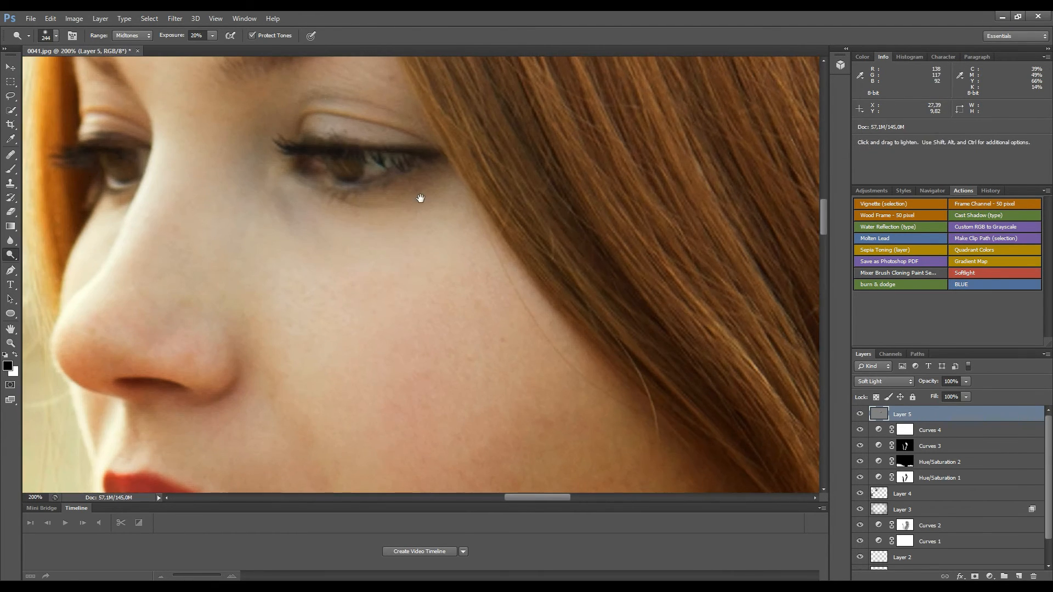
drag(368, 196, 465, 293)
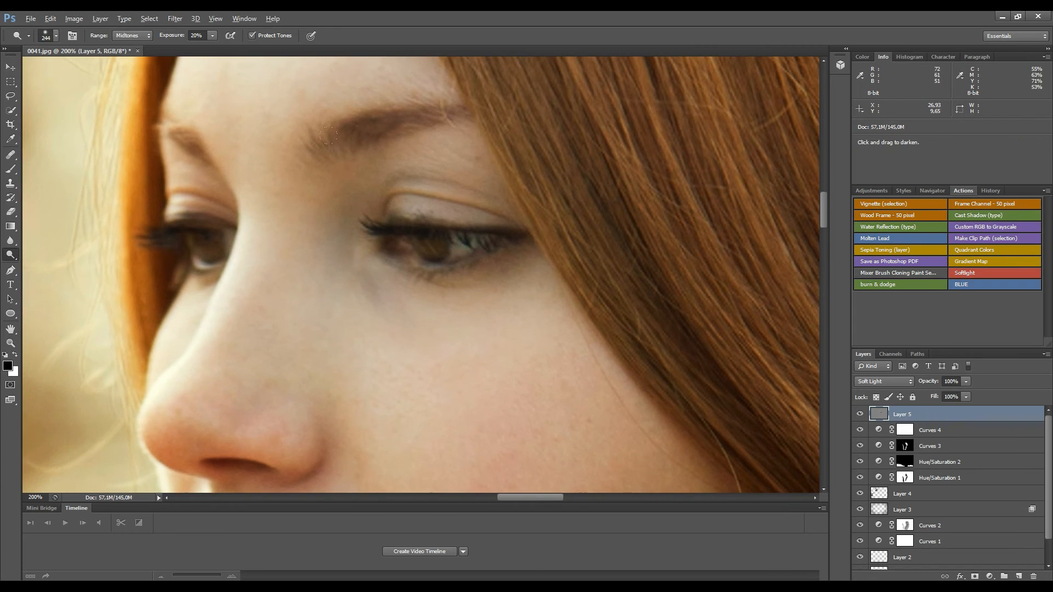
drag(417, 229, 304, 222)
mouse_move(384, 220)
mouse_down()
mouse_move(514, 233)
mouse_move(486, 218)
mouse_move(500, 222)
mouse_move(502, 210)
mouse_move(485, 202)
mouse_move(441, 207)
mouse_move(453, 183)
mouse_move(519, 222)
mouse_up()
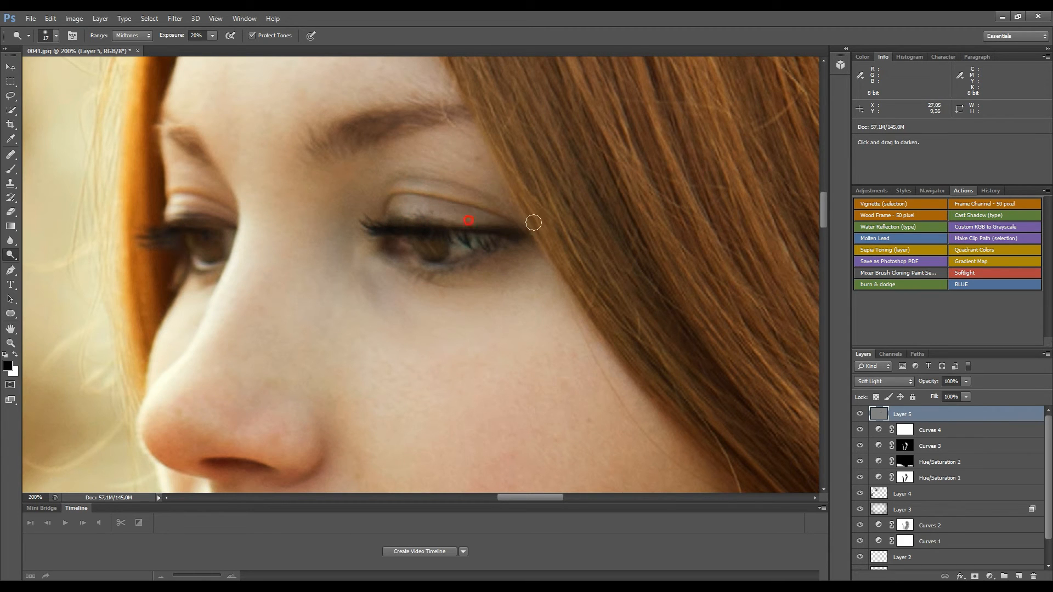
mouse_move(175, 229)
mouse_down()
mouse_move(148, 232)
mouse_move(161, 241)
mouse_move(180, 224)
mouse_move(221, 223)
mouse_up()
- Brighten the irises of both eyes and touch up the far eyelid with the 17 px brush
mouse_move(171, 206)
mouse_down()
mouse_move(226, 219)
mouse_move(189, 202)
mouse_move(212, 212)
mouse_move(171, 202)
mouse_move(160, 211)
mouse_move(200, 203)
mouse_move(235, 220)
mouse_move(171, 220)
mouse_move(213, 260)
mouse_up()
mouse_move(423, 272)
mouse_down()
mouse_move(487, 263)
mouse_move(512, 240)
mouse_move(417, 243)
mouse_up()
mouse_move(434, 248)
mouse_down()
mouse_move(444, 247)
mouse_move(403, 241)
mouse_up()
mouse_move(211, 248)
mouse_down()
mouse_move(201, 239)
mouse_move(234, 240)
mouse_move(170, 248)
mouse_up()
drag(399, 240, 431, 241)
key(ctrl)
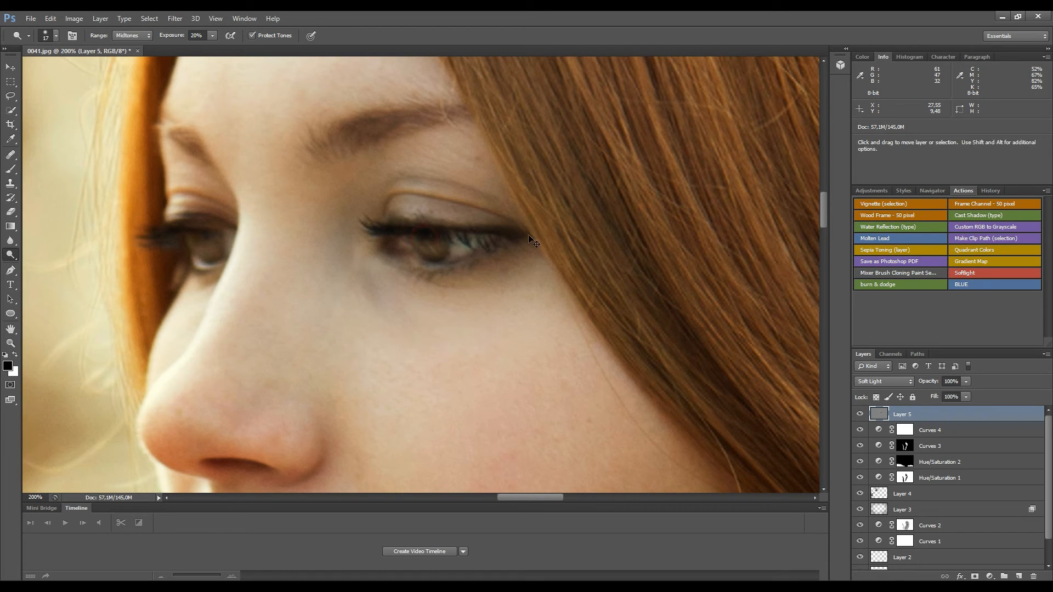
mouse_move(187, 185)
mouse_down()
mouse_move(175, 182)
mouse_move(220, 203)
mouse_up()
- Darken the hand at her neck and that forearm down to the elbow with a 185 px brush
key(ctrl+minus)
key(ctrl+minus)
key(ctrl+minus)
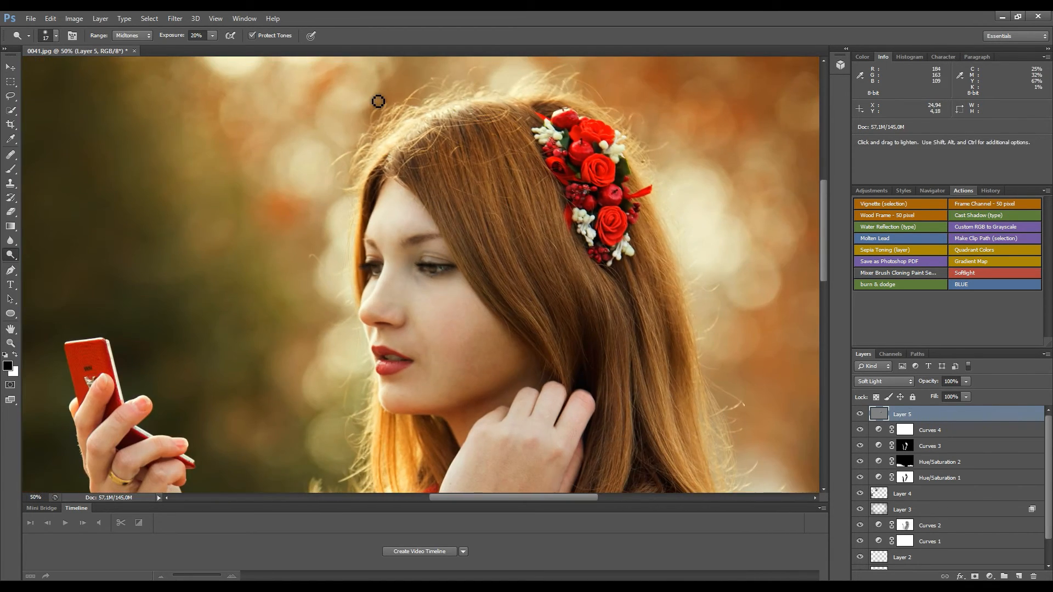
key(ctrl+minus)
key(ctrl+minus)
key(ctrl+minus)
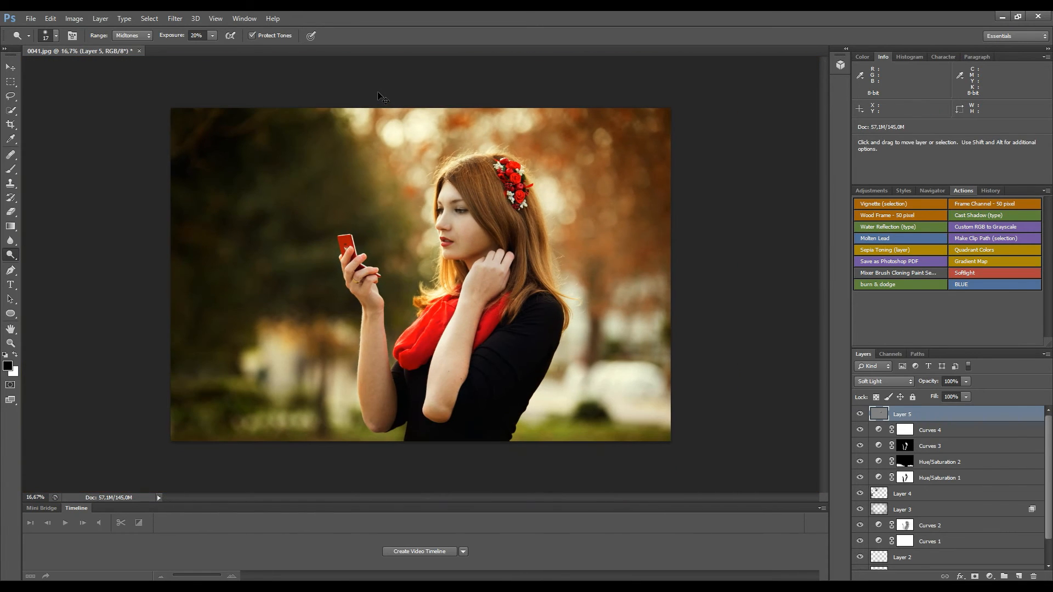
drag(493, 306, 500, 318)
right_click(500, 318)
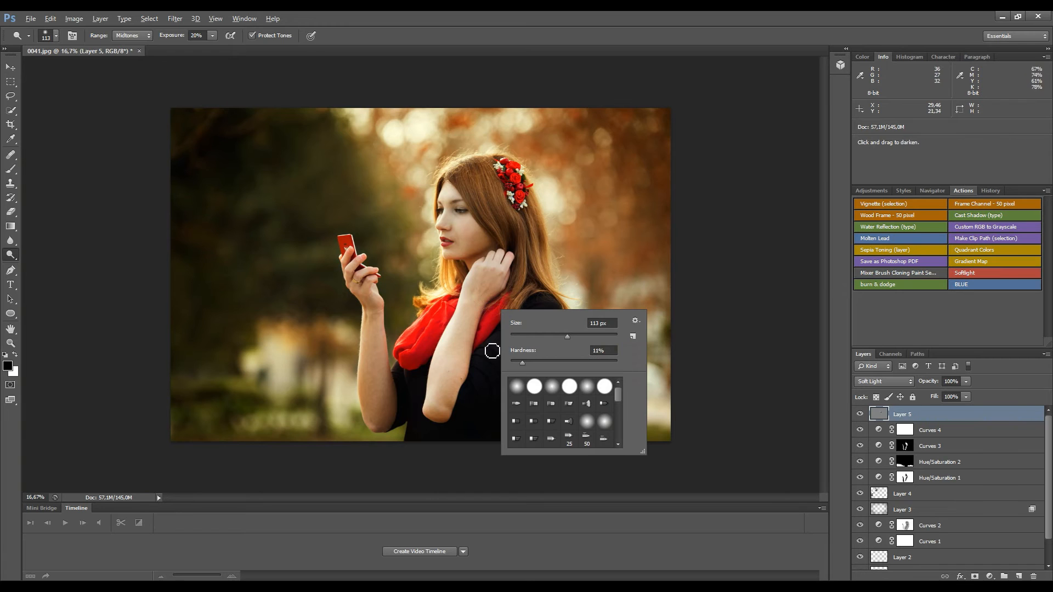
drag(469, 315, 476, 321)
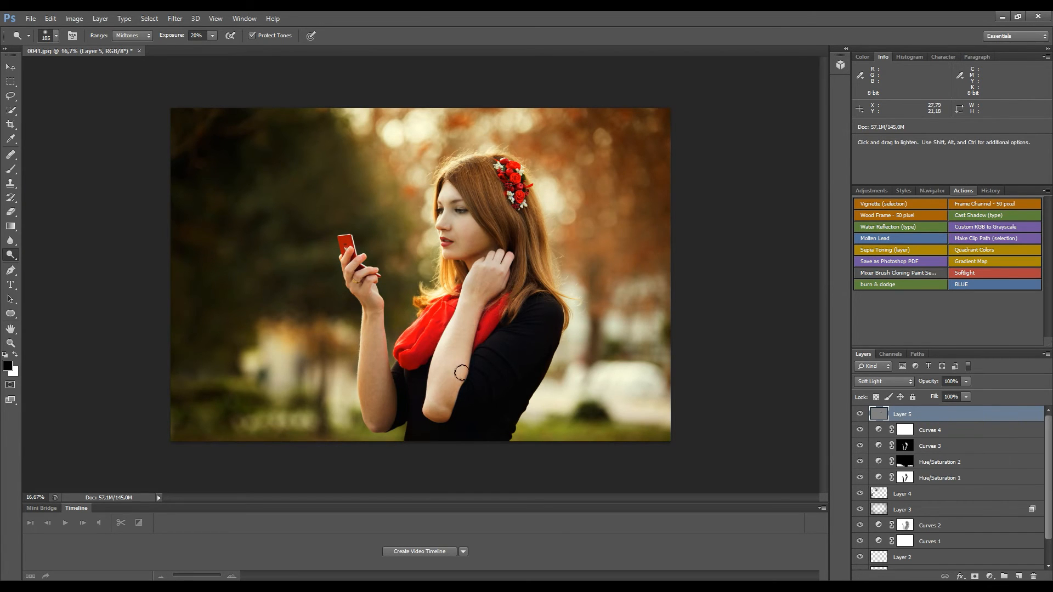
key(alt)
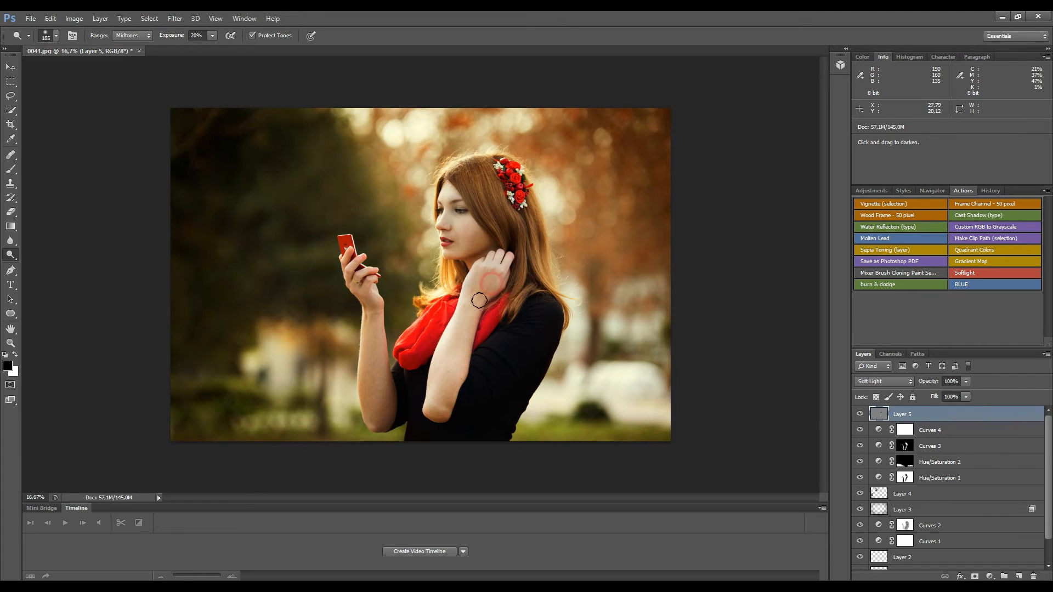
mouse_move(481, 295)
mouse_down()
mouse_move(454, 385)
mouse_move(459, 377)
mouse_up()
mouse_move(469, 326)
mouse_down()
mouse_move(454, 394)
mouse_move(432, 412)
mouse_up()
- Shade the elbow and wrist of the phone-holding arm, and refine the shading on the other forearm and hand
drag(386, 378, 390, 421)
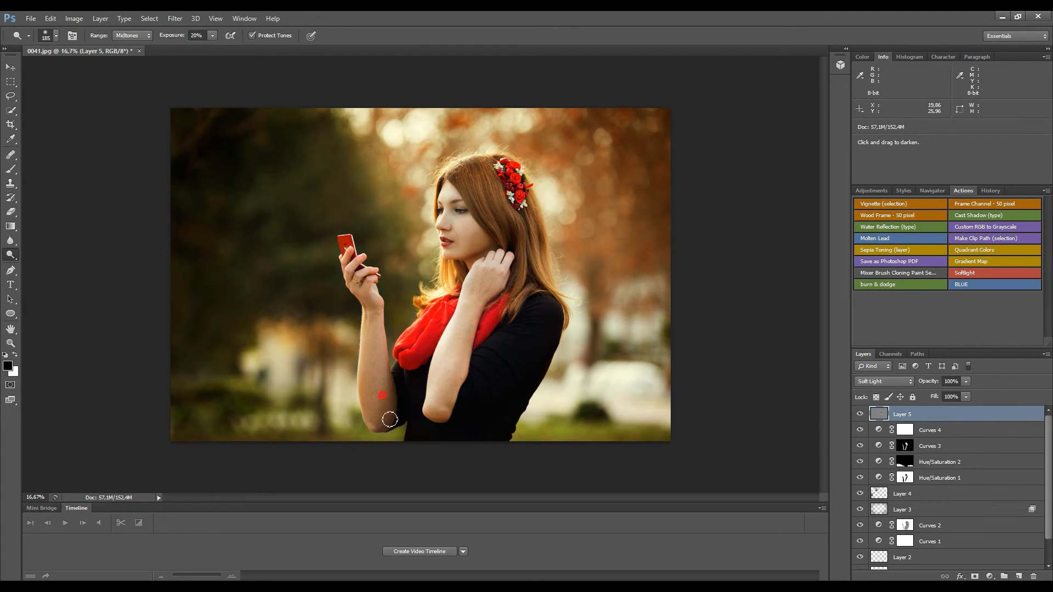
mouse_move(368, 316)
mouse_down()
mouse_move(379, 373)
mouse_move(373, 338)
mouse_up()
drag(460, 343, 450, 365)
key(alt)
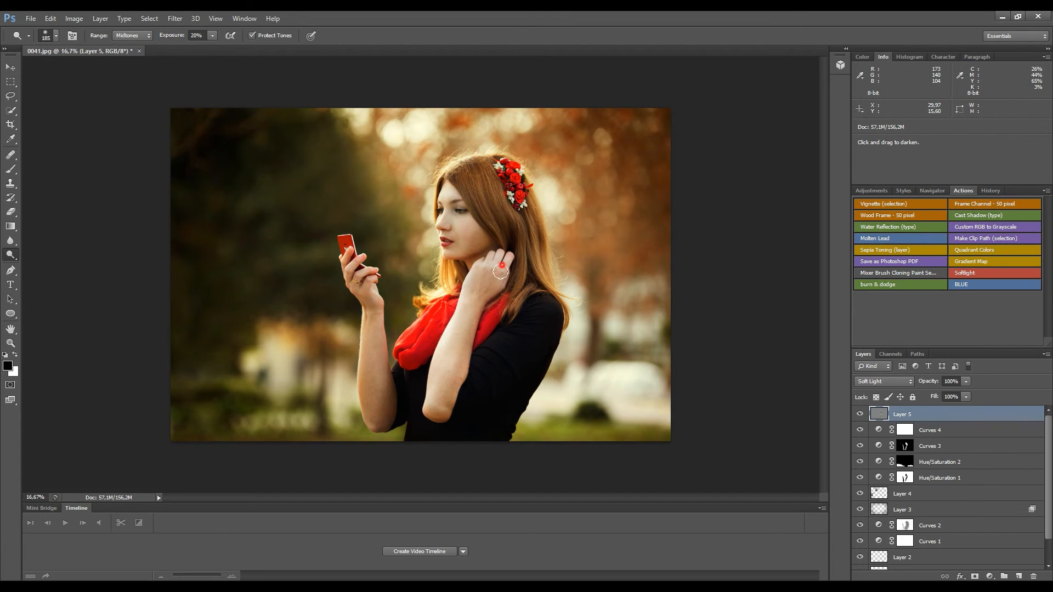
mouse_move(479, 301)
mouse_down()
mouse_move(464, 355)
mouse_move(469, 313)
mouse_up()
- Dodge the black sleeve from the elbow up to the shoulder with a larger brush
alt+right_click(462, 377)
drag(469, 416, 543, 338)
drag(484, 360, 535, 328)
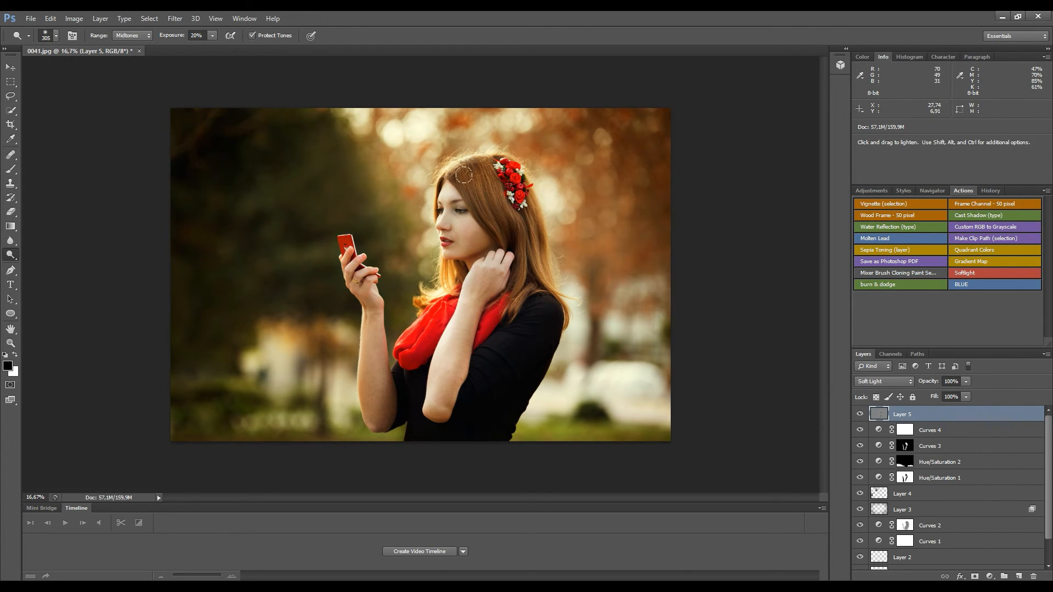
- Dodge the hair above the forehead with the 205 px brush
drag(454, 170, 465, 164)
key(ctrl+plus)
key(ctrl+plus)
key(ctrl+plus)
key(ctrl+plus)
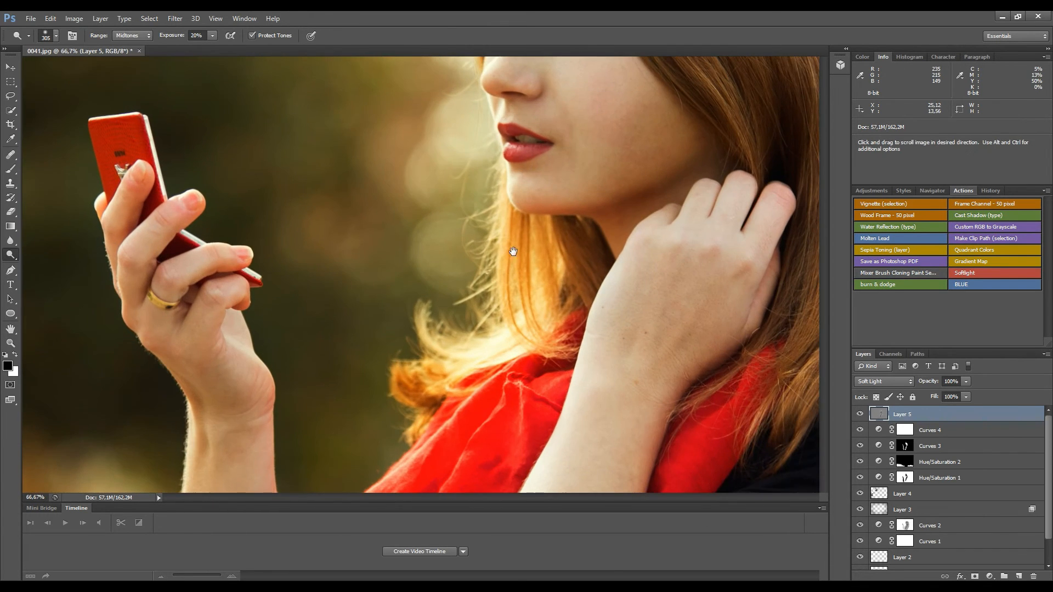
drag(514, 252, 425, 400)
mouse_move(416, 306)
mouse_down()
mouse_move(370, 309)
mouse_move(390, 320)
mouse_up()
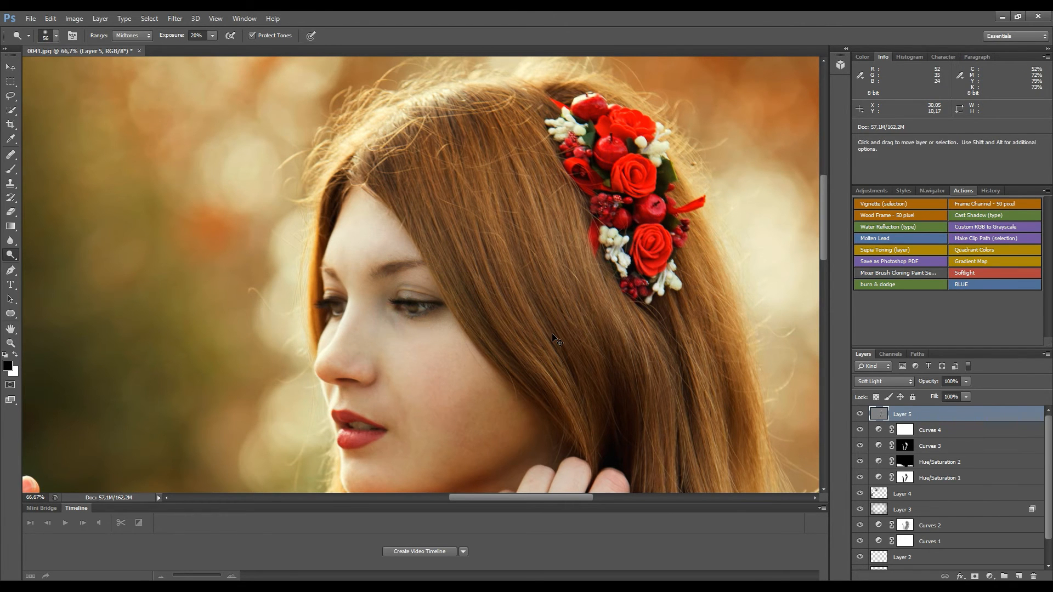
key(ctrl+minus)
key(ctrl+minus)
key(ctrl+minus)
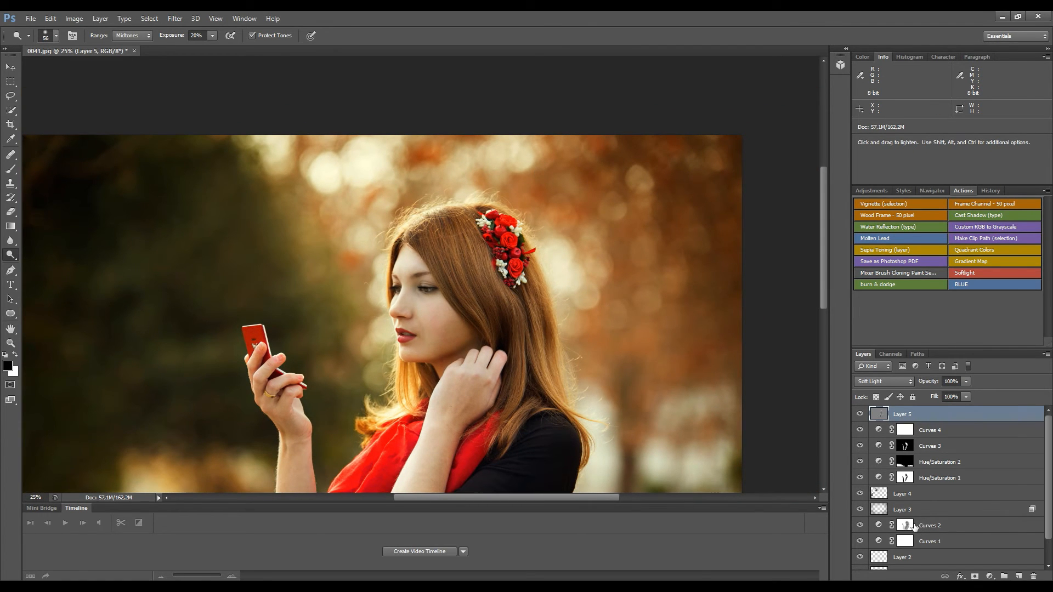
key(ctrl+minus)
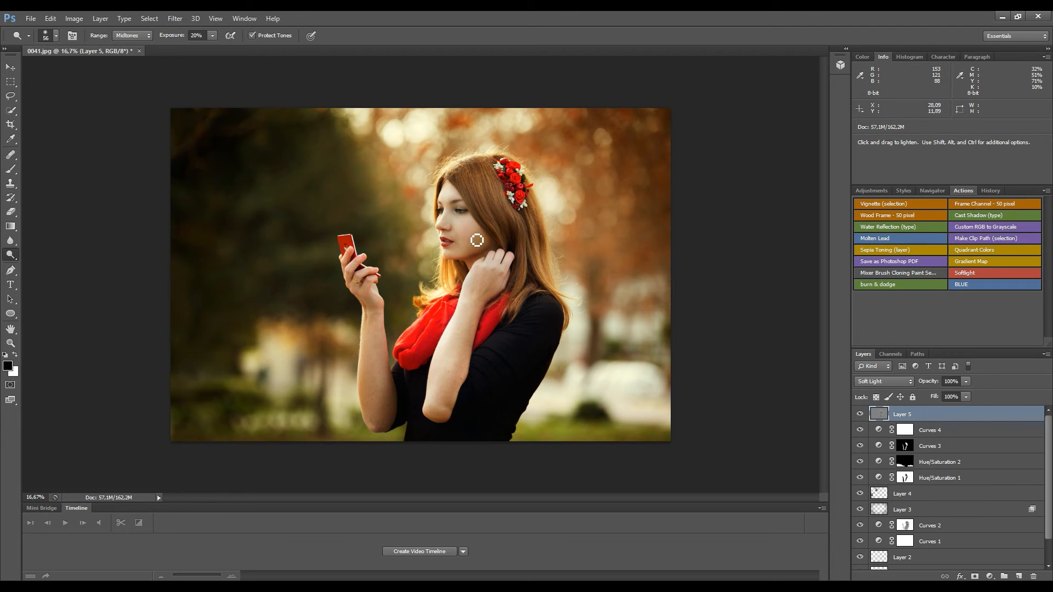
- Add a Hue/Saturation adjustment layer and push the Reds to hue +180 and saturation +100 to expose the affected color range
key(ctrl+plus)
key(ctrl+plus)
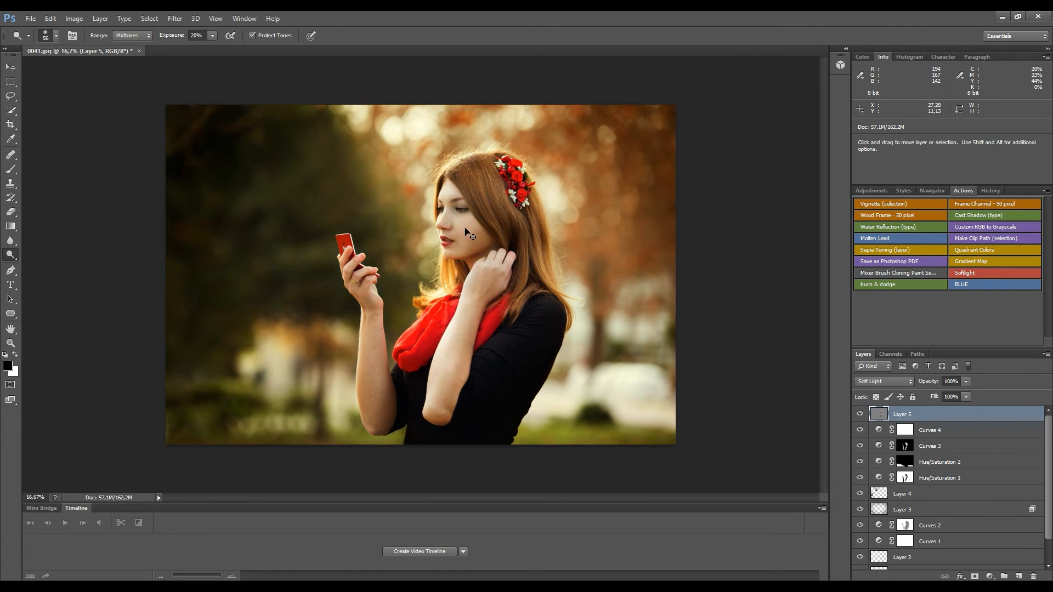
key(ctrl+plus)
key(ctrl+plus)
mouse_move(629, 169)
mouse_down()
mouse_move(531, 303)
mouse_move(486, 299)
mouse_up()
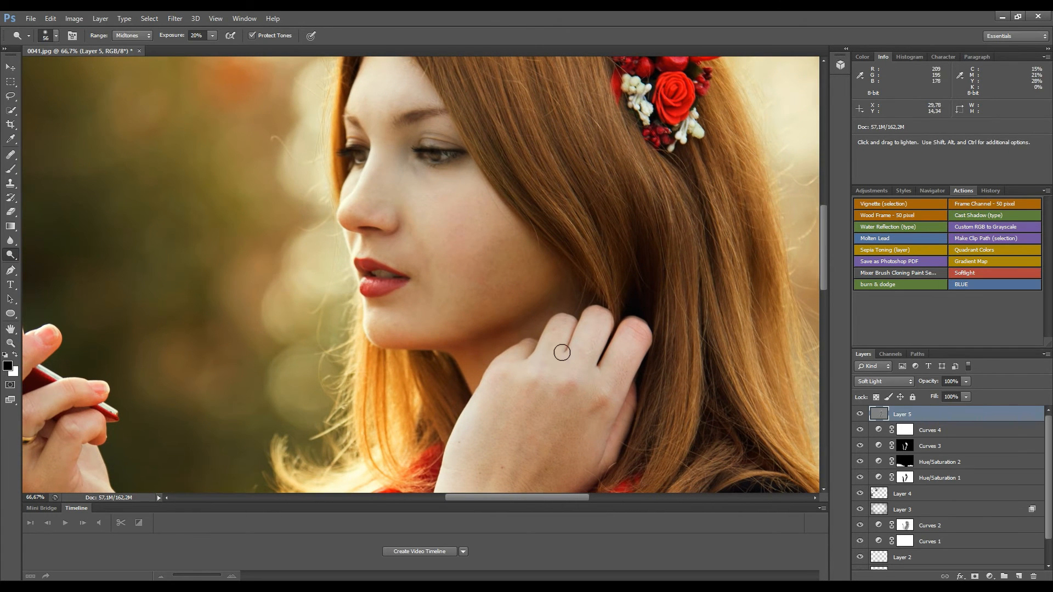
click(989, 578)
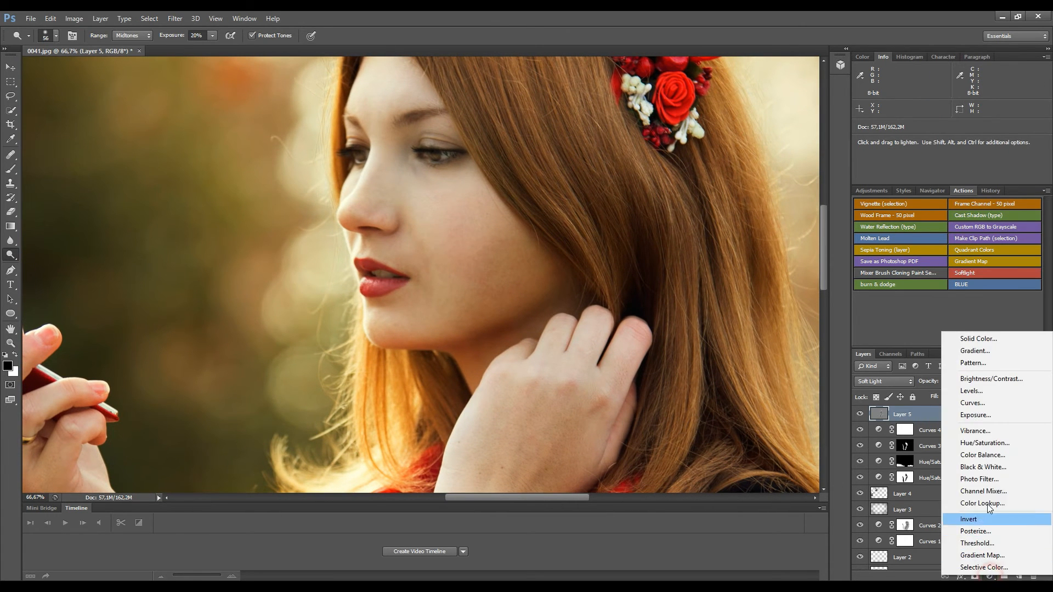
click(987, 447)
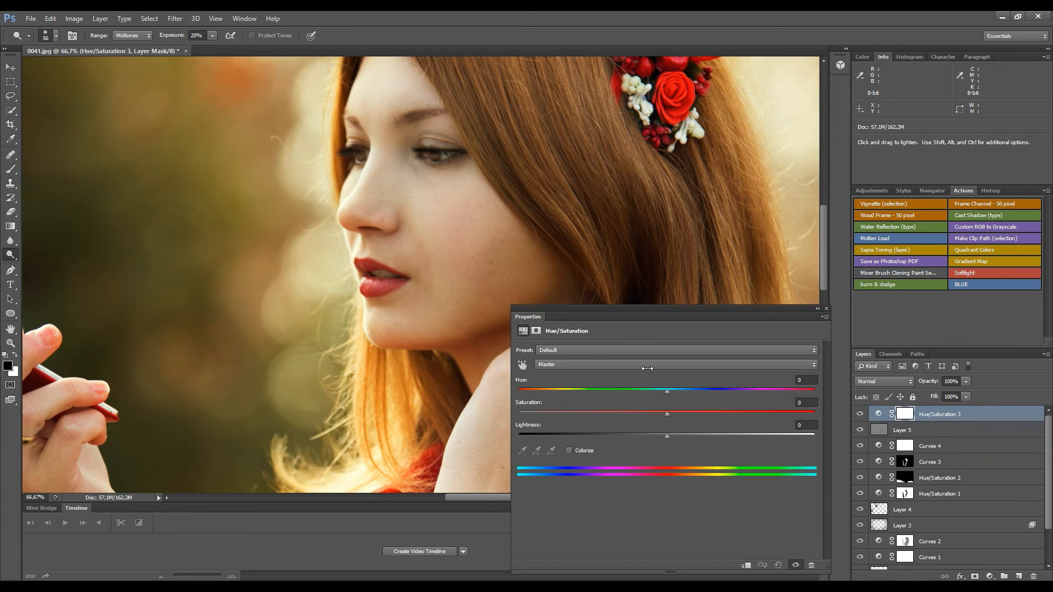
click(646, 376)
click(649, 383)
drag(668, 414, 845, 417)
drag(667, 391, 865, 395)
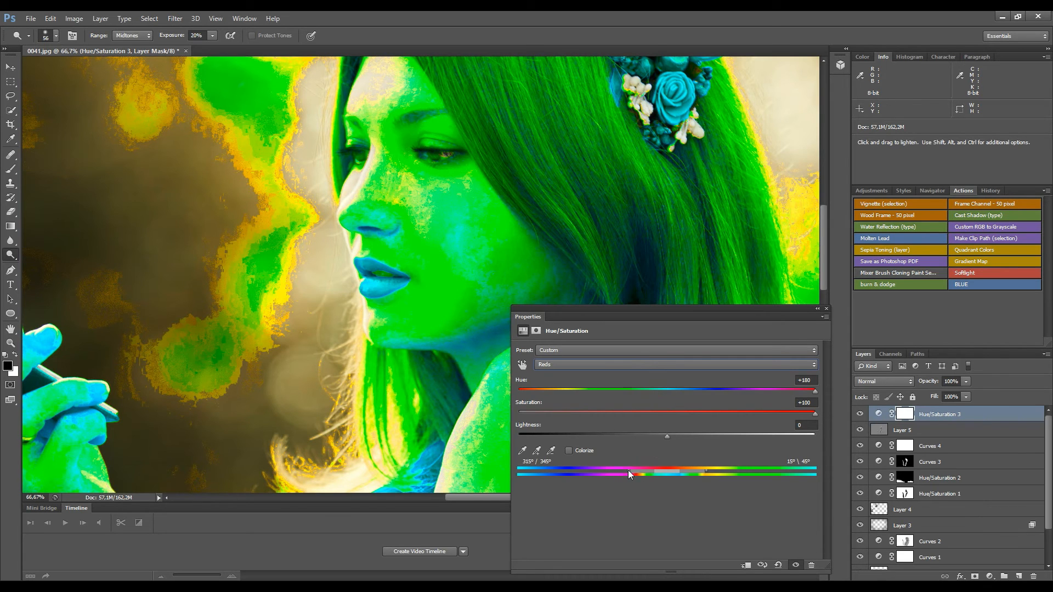
- Narrow the Reds range to 0°/10° and 19°\29°, and set hue +7, saturation -3 and lightness +3
drag(659, 476, 680, 471)
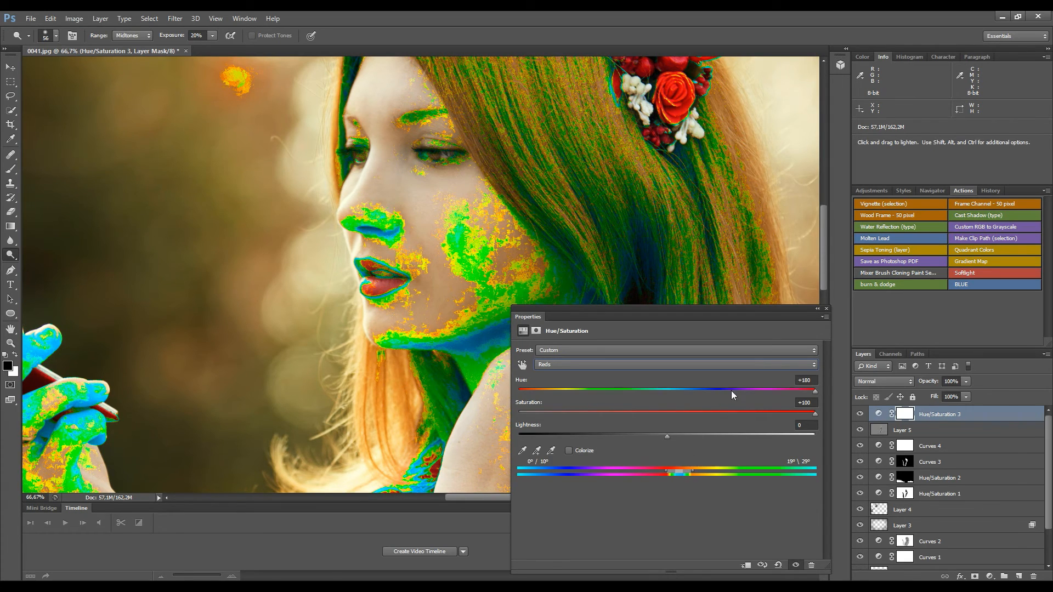
drag(674, 413, 660, 415)
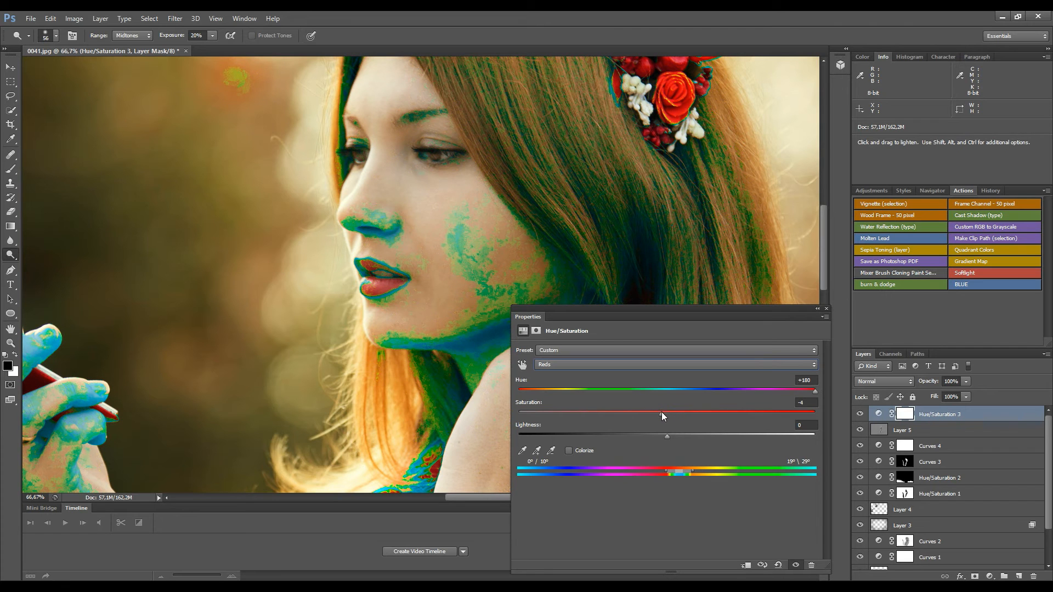
mouse_move(672, 390)
mouse_down()
mouse_move(644, 386)
mouse_move(687, 388)
mouse_up()
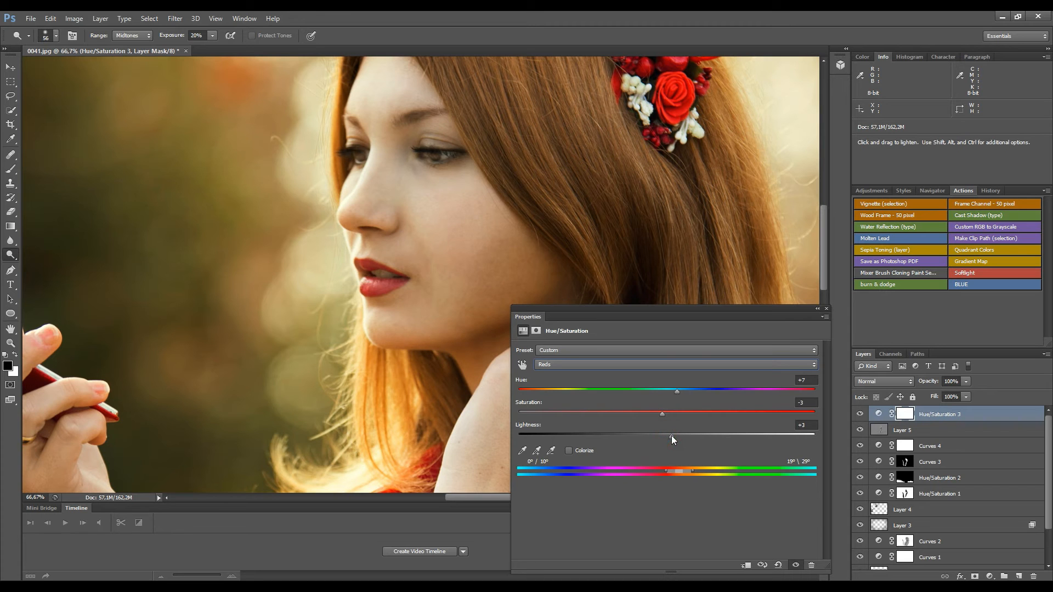
click(827, 311)
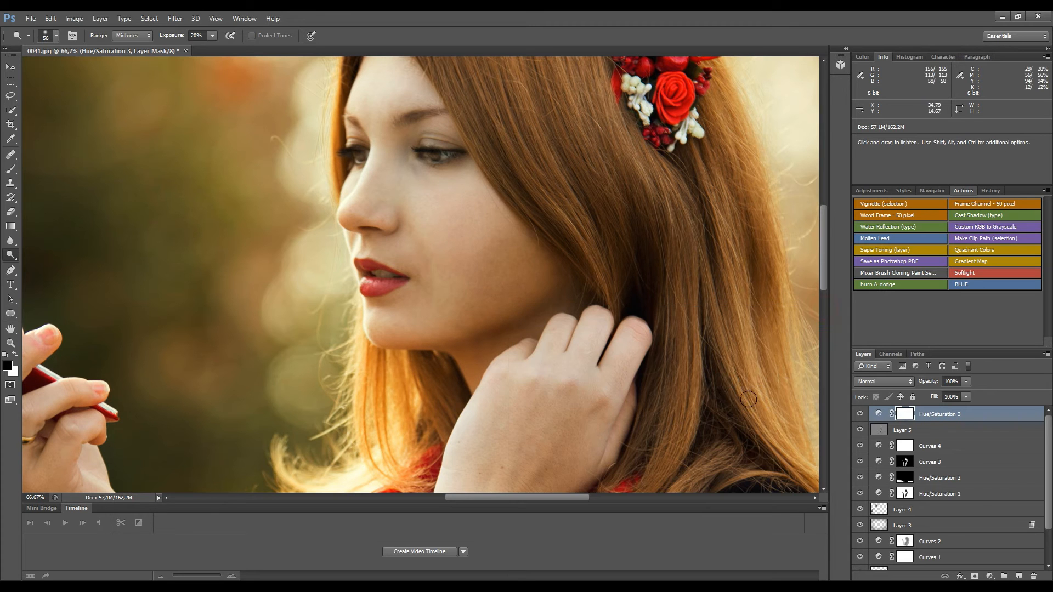
- Compare the whole portrait with and without the Hue/Saturation 3 adjustment
key(ctrl+minus)
key(ctrl+minus)
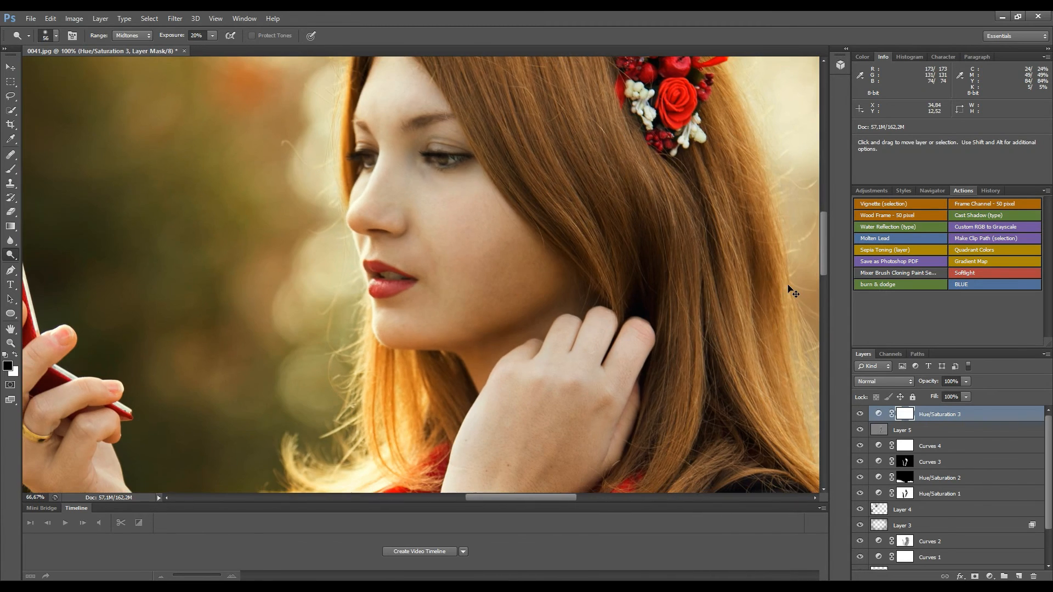
key(ctrl+minus)
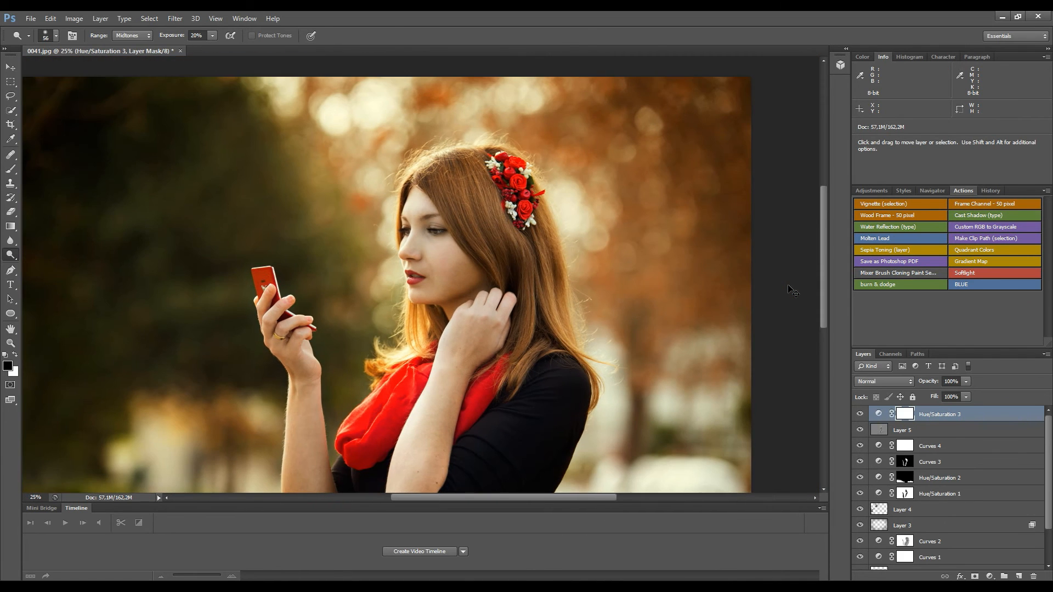
click(860, 414)
click(861, 414)
click(861, 416)
click(861, 416)
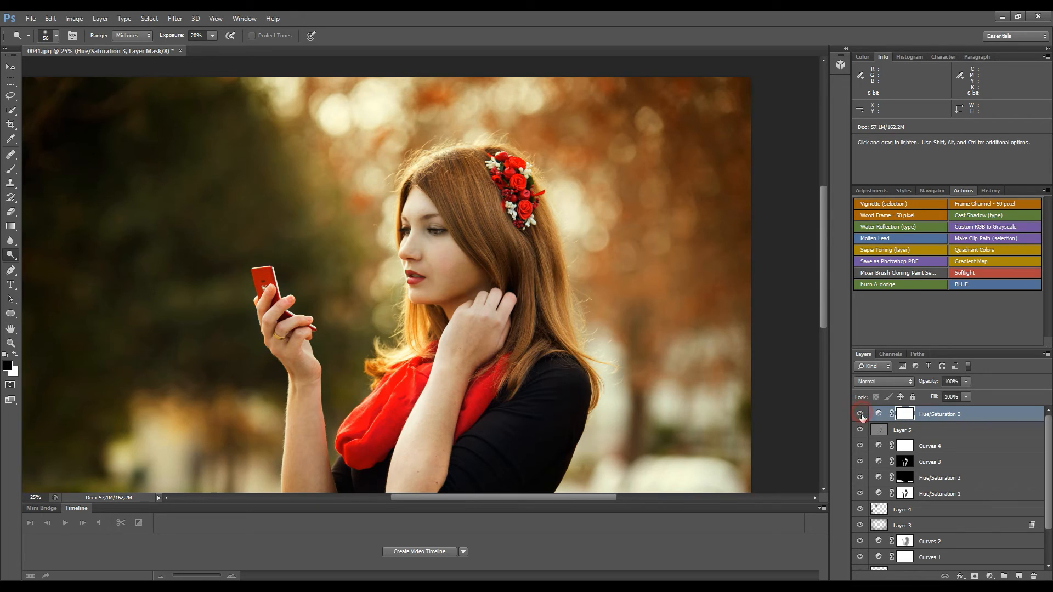
click(860, 415)
click(861, 415)
click(860, 416)
click(860, 417)
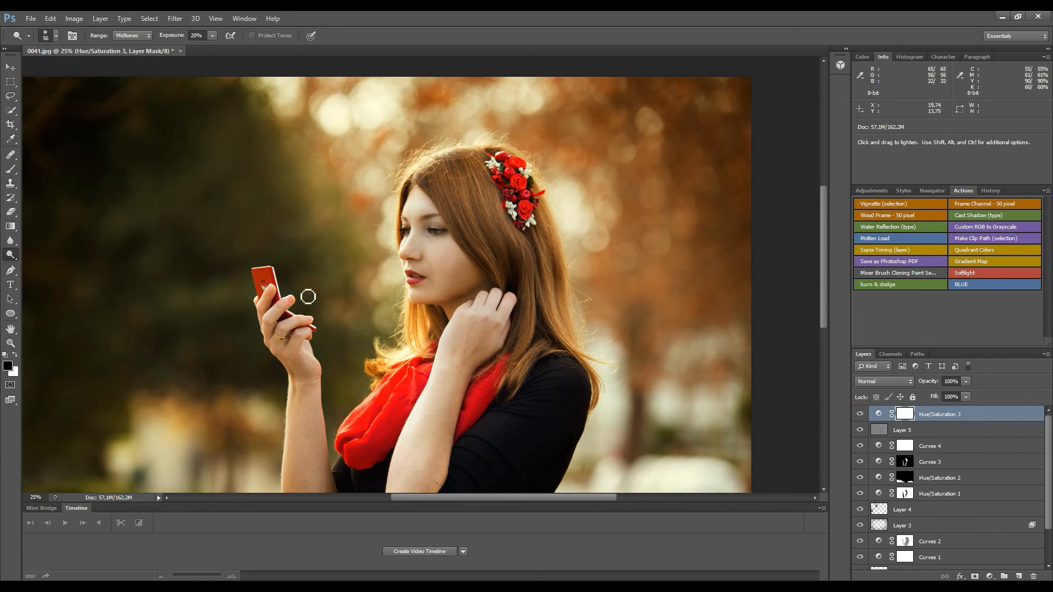
click(861, 416)
click(860, 415)
click(860, 415)
click(861, 416)
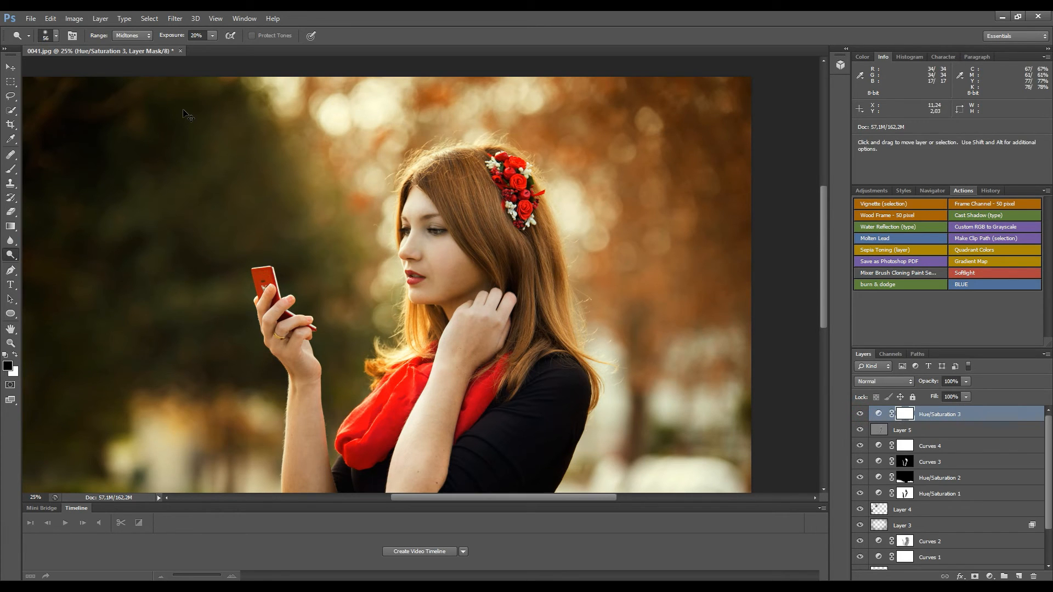
- Invert the Hue/Saturation 3 mask to black and paint white over the face with the Brush at 56% opacity
key(ctrl+i)
key(ctrl+plus)
key(ctrl+plus)
key(ctrl+plus)
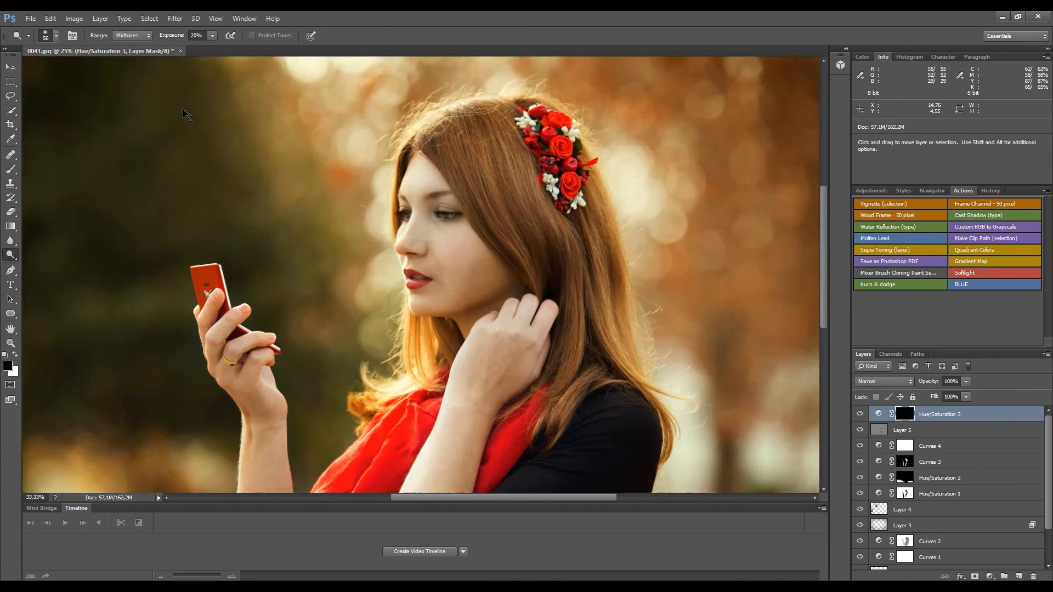
drag(515, 349, 404, 299)
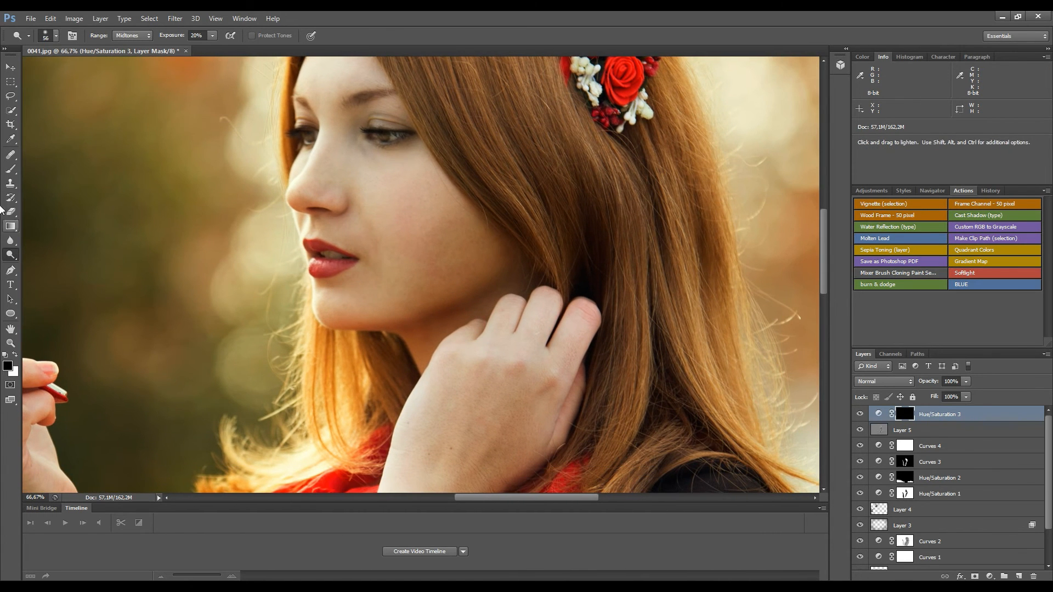
click(10, 170)
drag(385, 232, 267, 225)
key(x)
click(410, 224)
drag(422, 241, 412, 259)
click(418, 216)
click(306, 184)
- Paint white on the Hue/Saturation 3 mask over the fingers and knuckles of the hand at her neck
drag(431, 312, 427, 222)
click(488, 268)
click(532, 218)
click(569, 230)
click(530, 238)
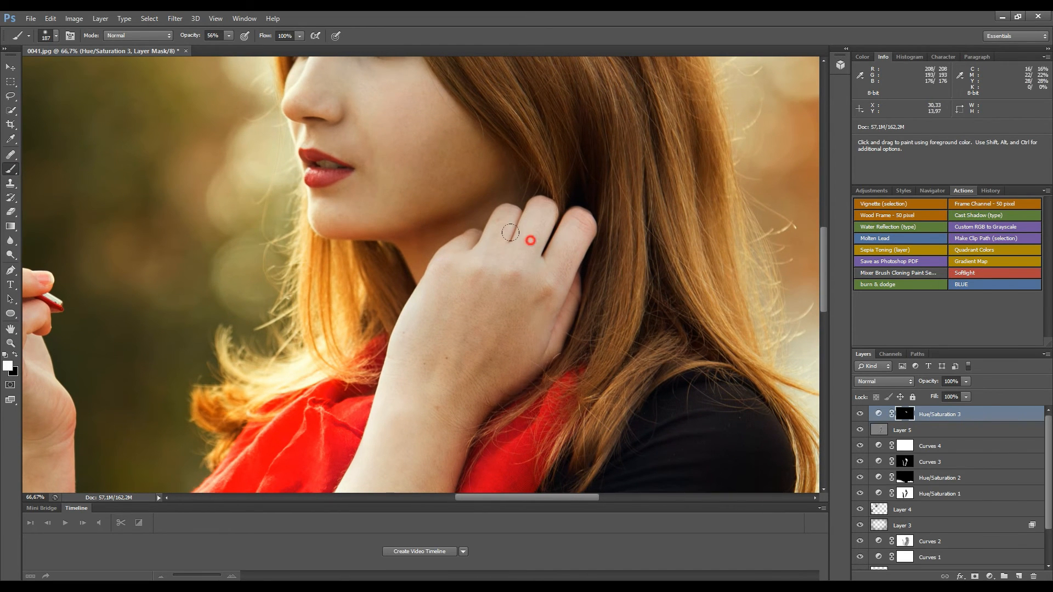
- Paint white on the Hue/Saturation 3 mask along the forearm and wrist of the phone-holding arm
drag(502, 341, 627, 133)
mouse_move(403, 296)
mouse_down()
mouse_move(479, 204)
mouse_move(493, 150)
mouse_up()
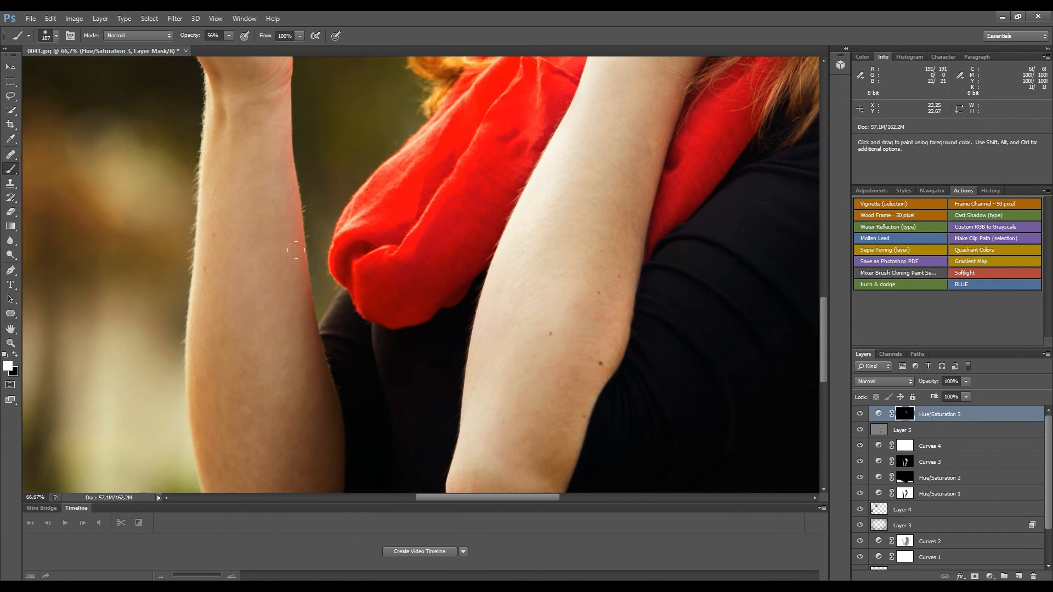
drag(286, 253, 279, 256)
mouse_move(261, 144)
mouse_down()
mouse_move(259, 170)
mouse_move(258, 126)
mouse_move(270, 179)
mouse_move(262, 122)
mouse_move(263, 200)
mouse_move(289, 275)
mouse_move(273, 246)
mouse_move(275, 68)
mouse_up()
- Compare the full image with and without the masked Hue/Saturation 3 adjustment
key(ctrl+minus)
key(ctrl+minus)
key(ctrl+minus)
key(ctrl+minus)
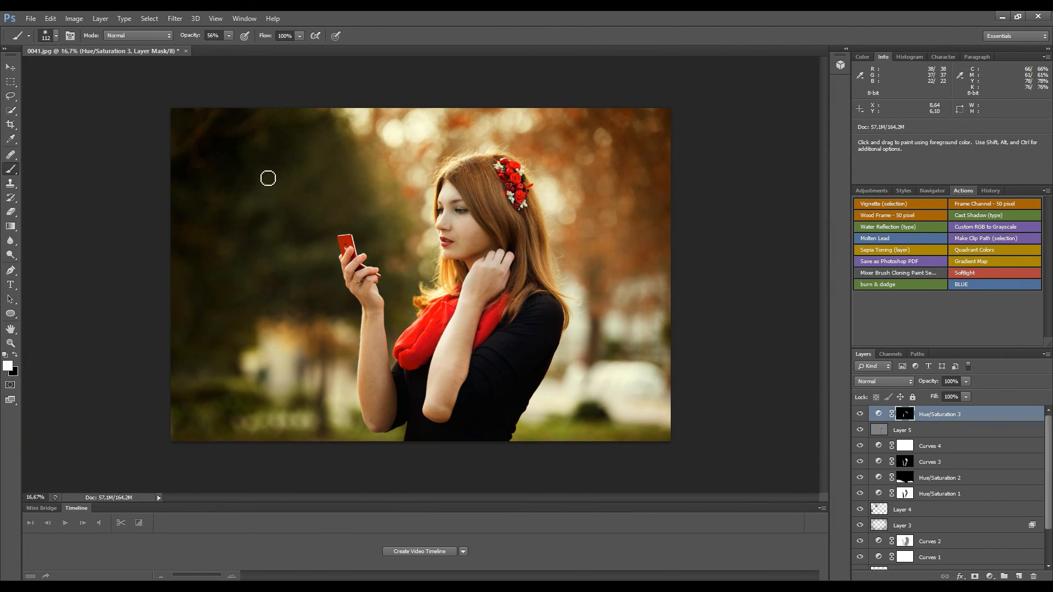
click(862, 414)
click(861, 415)
click(862, 414)
click(862, 414)
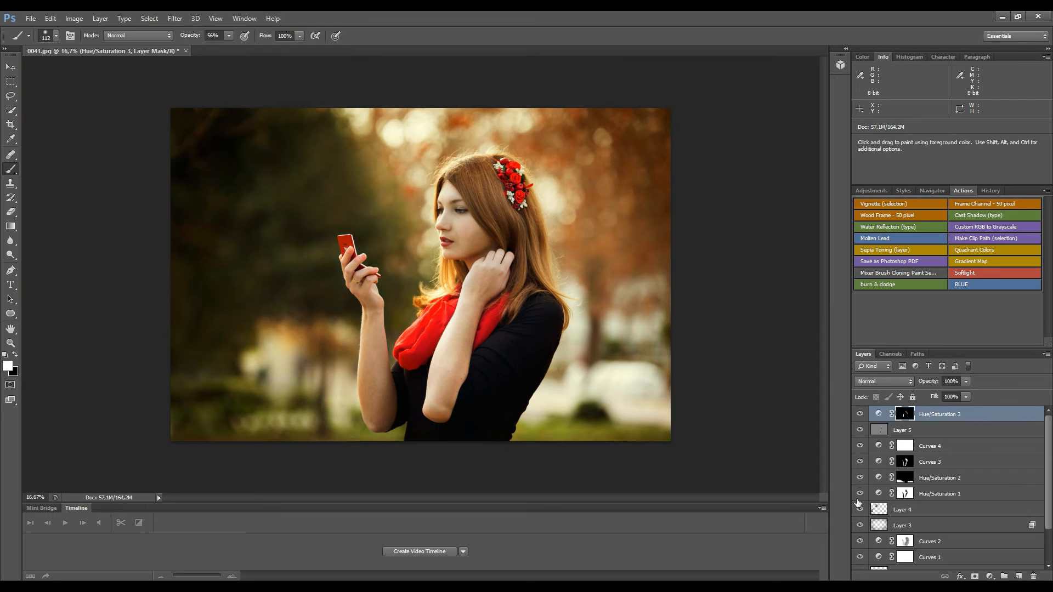
- Stamp all visible layers into a new merged layer at the top of the stack
key(ctrl)
key(ctrl+shift+alt+e)
key(x)
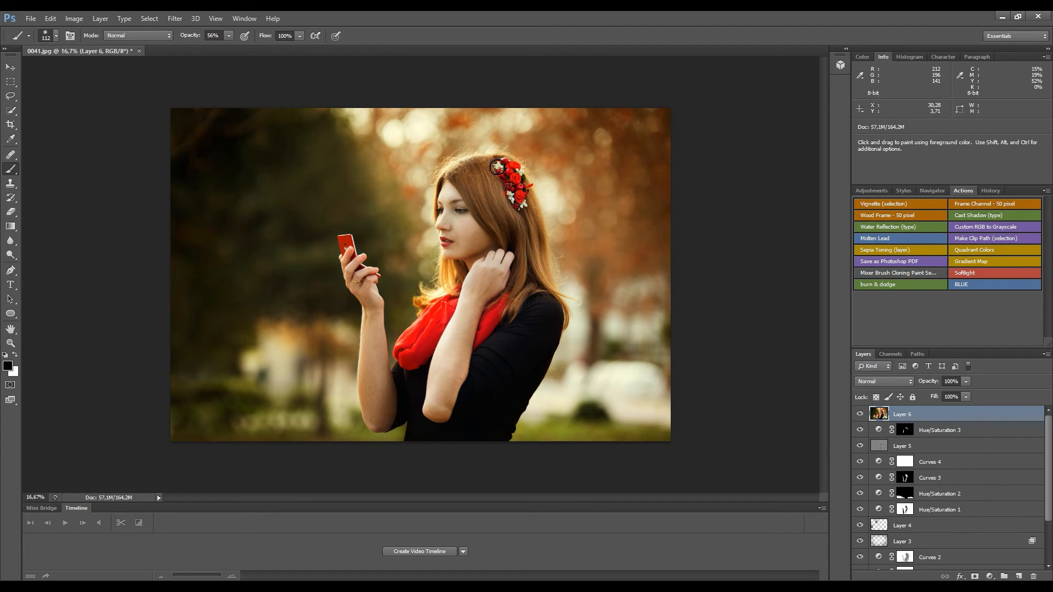
- Apply a Gaussian Blur to the merged layer, strong enough to dissolve the fine flyaway hairs around the head
key(ctrl+plus)
key(ctrl+plus)
key(ctrl+plus)
key(ctrl+plus)
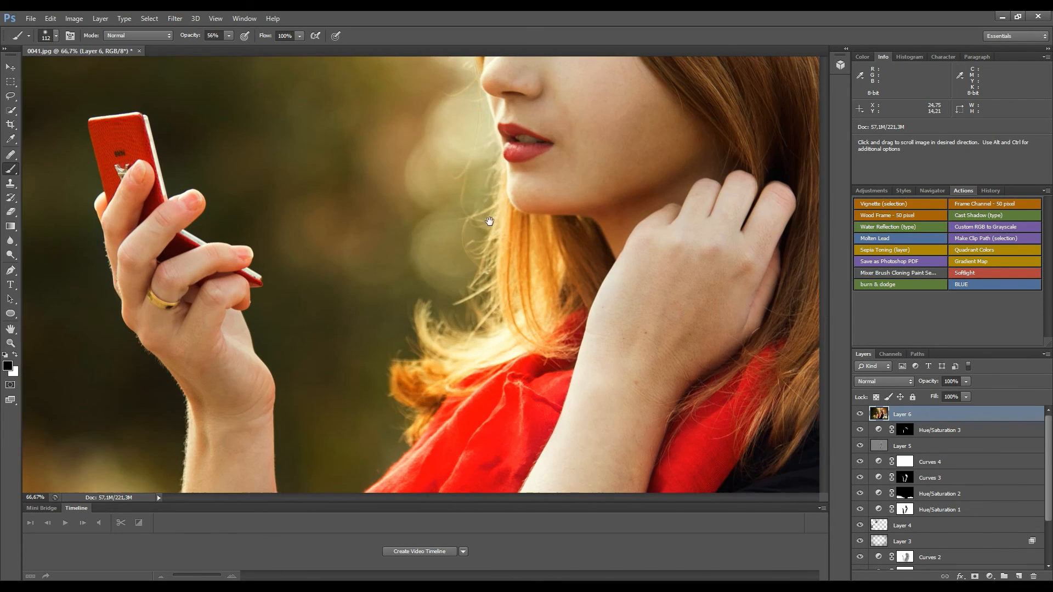
drag(578, 194, 437, 480)
drag(474, 334, 419, 480)
click(165, 25)
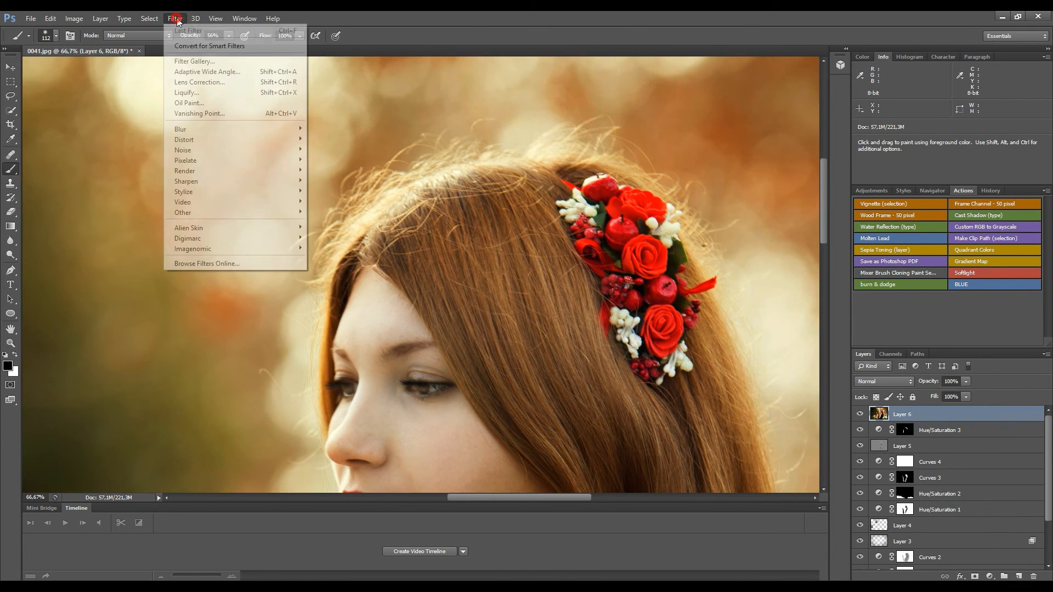
mouse_move(186, 130)
click(124, 207)
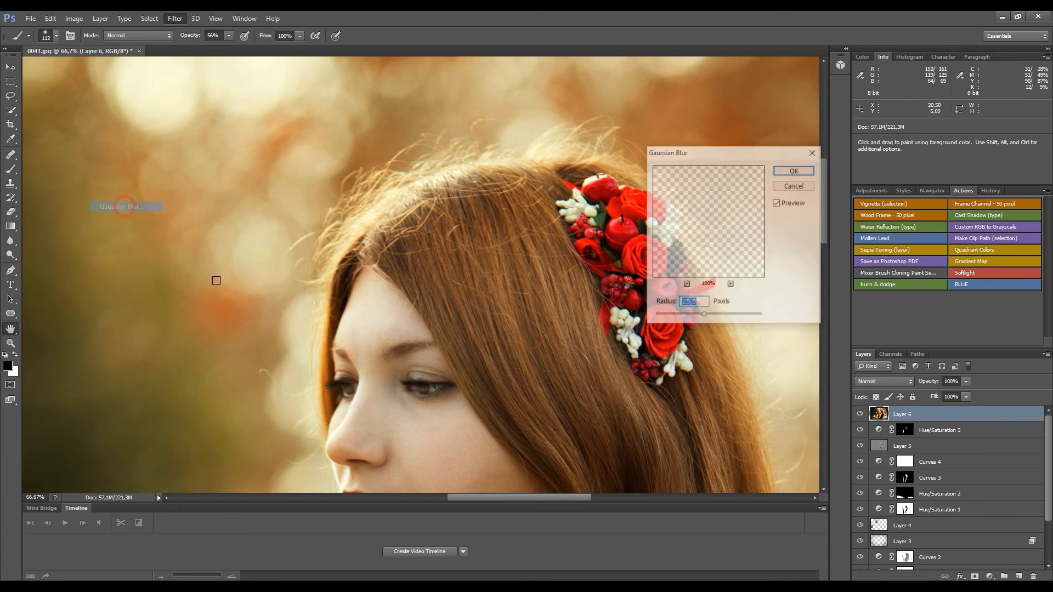
mouse_move(704, 316)
mouse_down()
mouse_move(691, 318)
mouse_move(702, 315)
mouse_up()
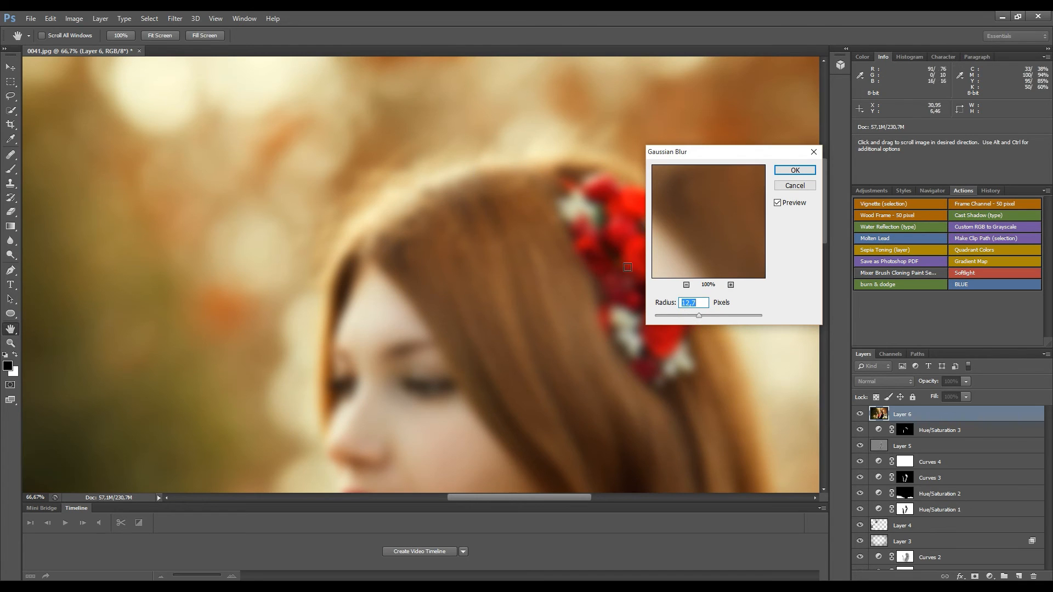
drag(699, 316, 701, 317)
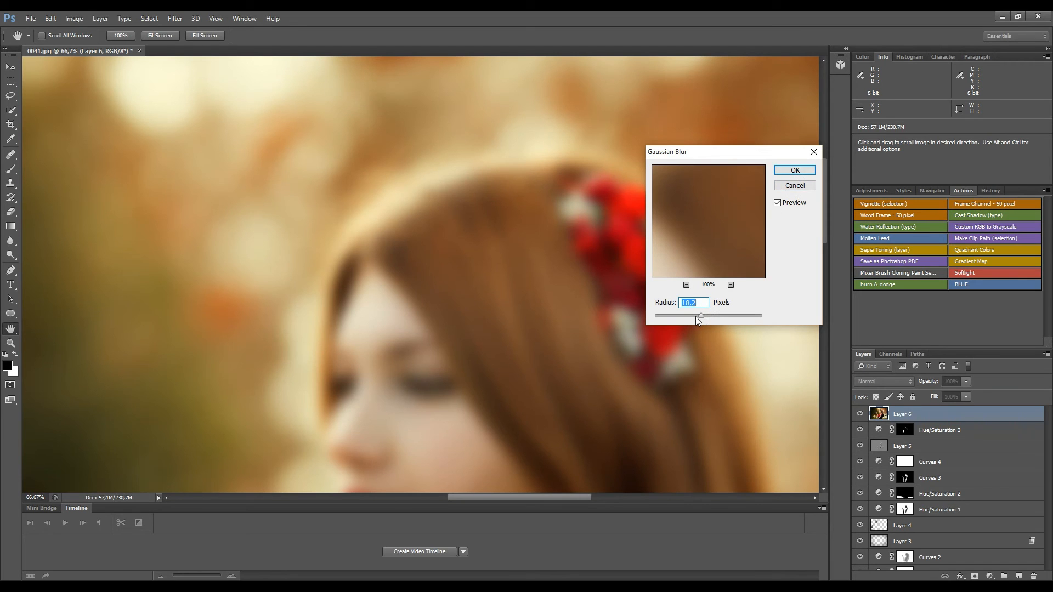
drag(701, 317, 704, 320)
click(795, 170)
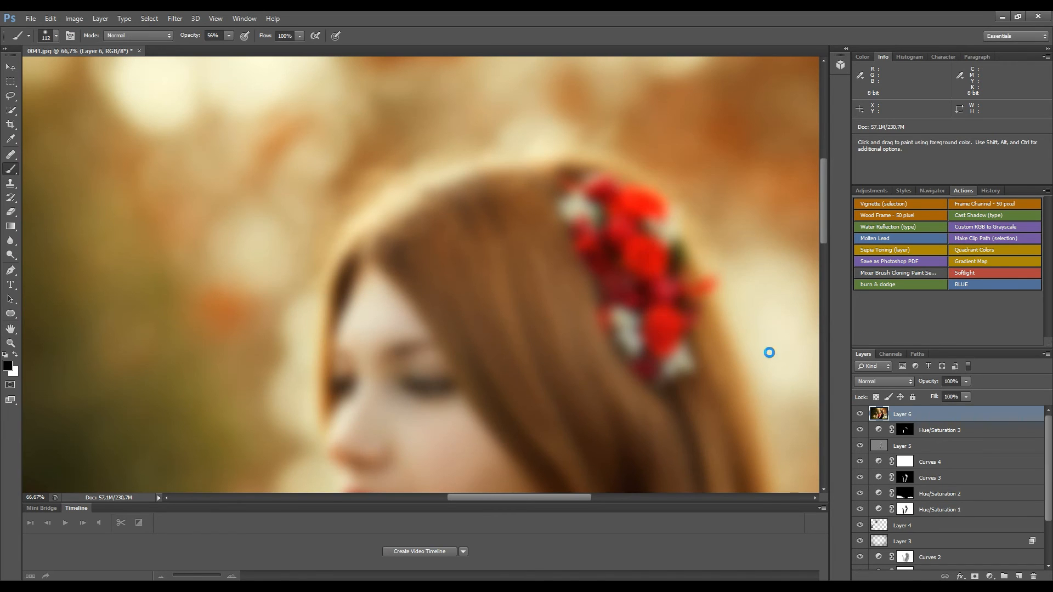
- Add a layer mask to the blurred Layer 6 and invert it to black to hide the blur
click(974, 576)
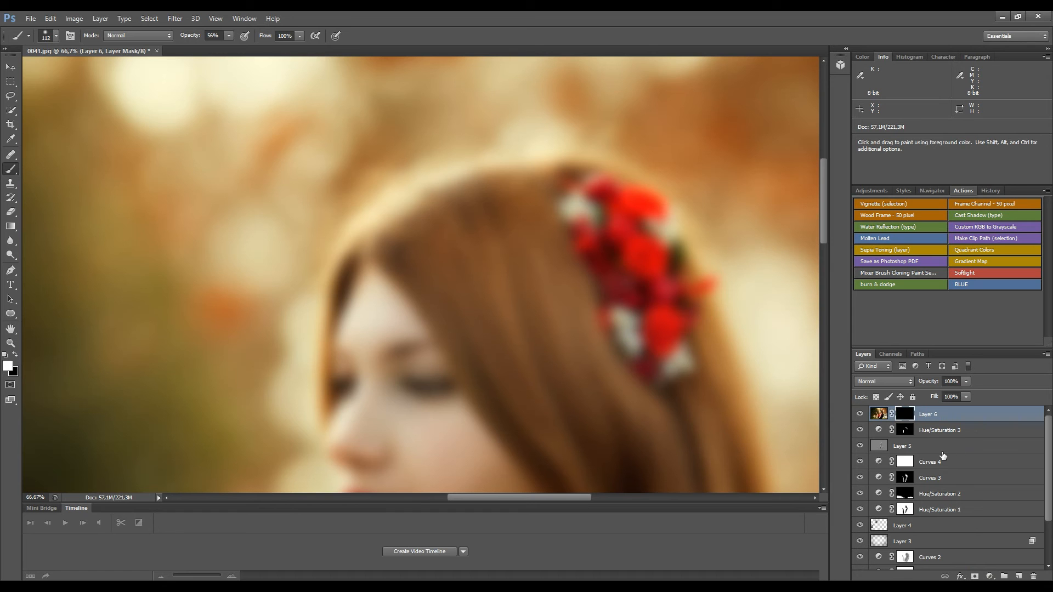
key(ctrl+i)
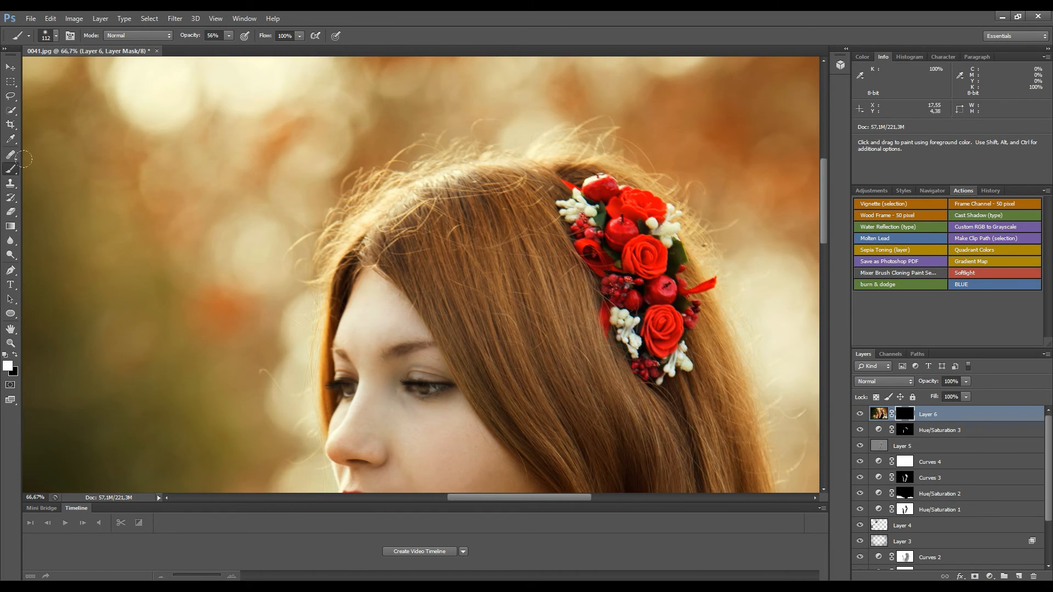
- Paint white at 33% opacity on the Layer 6 mask over the flyaway hairs at the forehead and crown
key(ctrl+minus)
key(ctrl+minus)
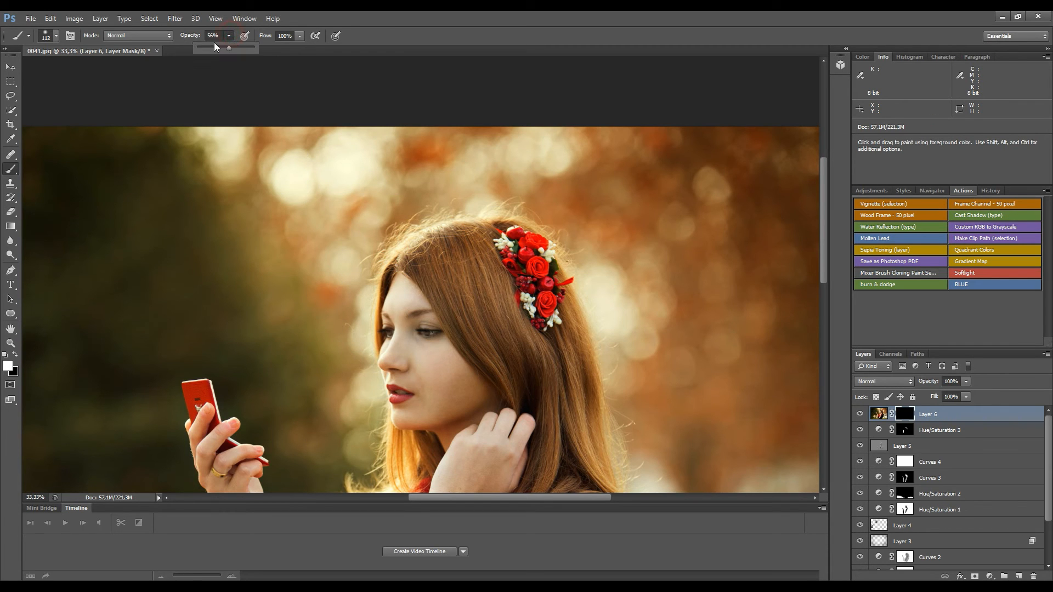
mouse_move(327, 359)
mouse_down()
mouse_move(339, 334)
mouse_move(317, 326)
mouse_move(353, 337)
mouse_up()
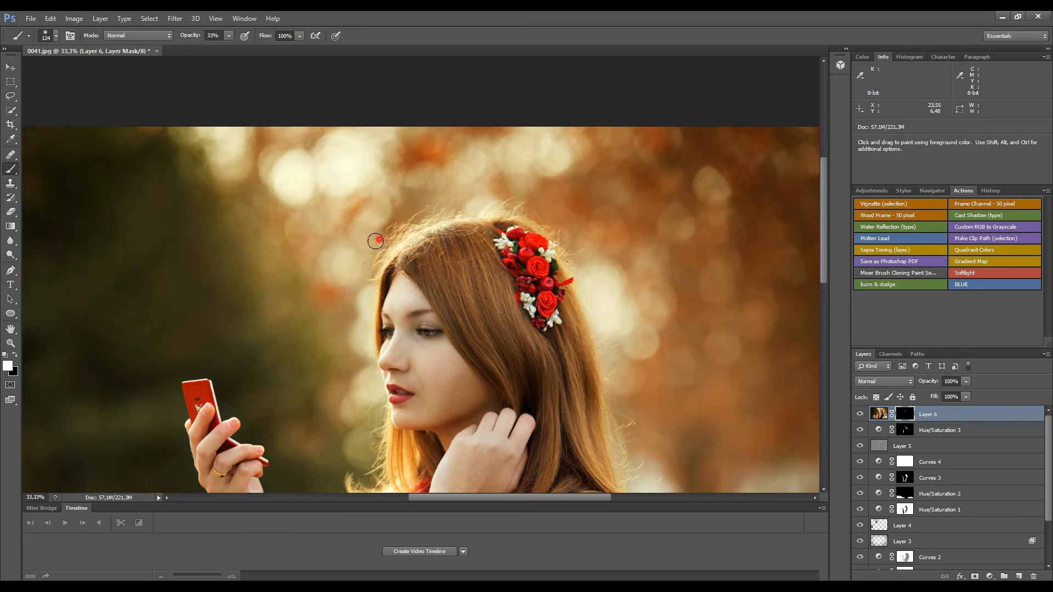
mouse_move(382, 233)
mouse_down()
mouse_move(408, 217)
mouse_move(385, 226)
mouse_move(465, 200)
mouse_move(530, 210)
mouse_move(520, 200)
mouse_move(579, 255)
mouse_move(549, 218)
mouse_move(479, 197)
mouse_move(403, 213)
mouse_move(349, 262)
mouse_move(430, 197)
mouse_move(456, 189)
mouse_move(530, 202)
mouse_up()
key(space)
- Paint white on the Layer 6 mask over the stray hairs behind the flowers and down the back of the hair
drag(618, 296, 593, 218)
mouse_move(543, 153)
mouse_down()
mouse_move(567, 203)
mouse_move(583, 212)
mouse_up()
mouse_move(596, 274)
mouse_down()
mouse_move(584, 298)
mouse_move(581, 252)
mouse_up()
mouse_move(592, 341)
mouse_down()
mouse_move(602, 338)
mouse_move(605, 360)
mouse_up()
mouse_move(597, 317)
mouse_down()
mouse_move(611, 379)
mouse_move(600, 332)
mouse_move(625, 396)
mouse_up()
drag(633, 448, 645, 437)
mouse_move(621, 389)
mouse_down()
mouse_move(602, 376)
mouse_move(571, 221)
mouse_up()
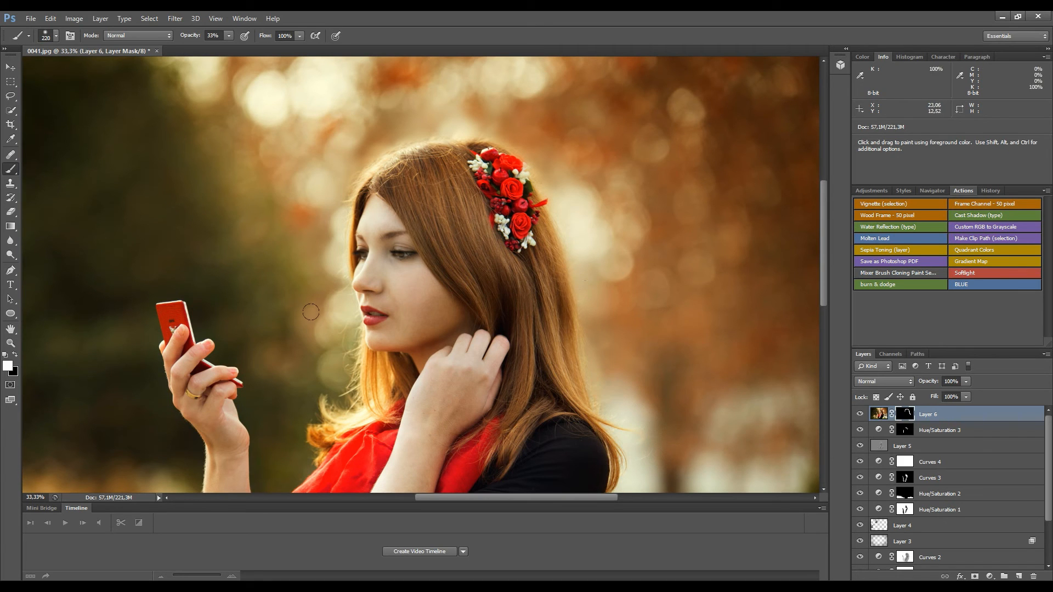
- Paint more white on the Layer 6 mask beside the chin and along the outer edge of the long back hair
mouse_move(323, 305)
mouse_down()
mouse_move(323, 243)
mouse_move(330, 332)
mouse_up()
scroll(334, 306, down, 5)
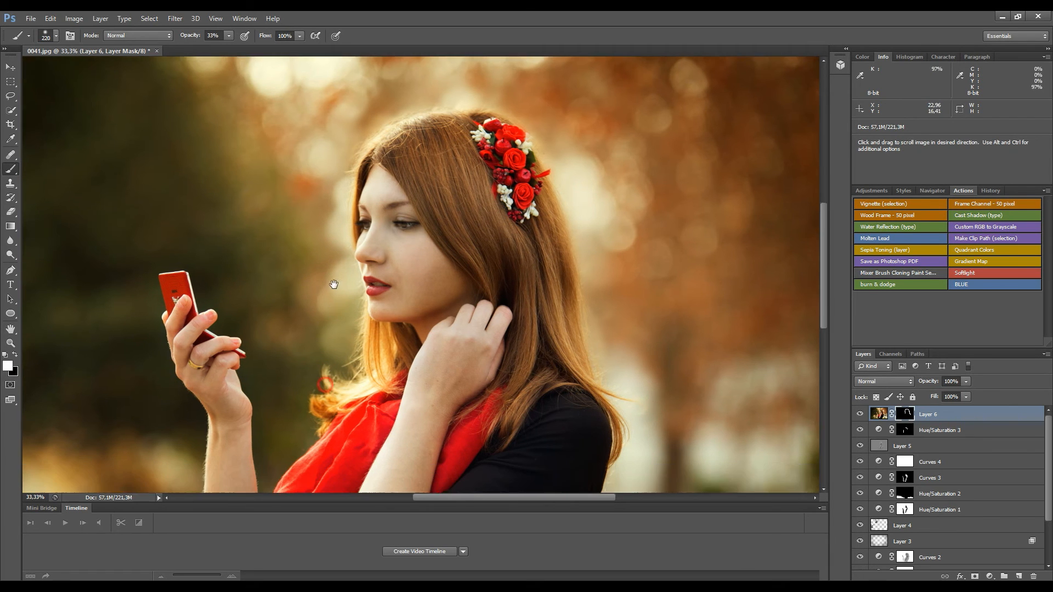
mouse_move(619, 239)
mouse_down()
mouse_move(651, 274)
mouse_move(651, 305)
mouse_up()
drag(658, 312, 637, 377)
drag(585, 152, 594, 355)
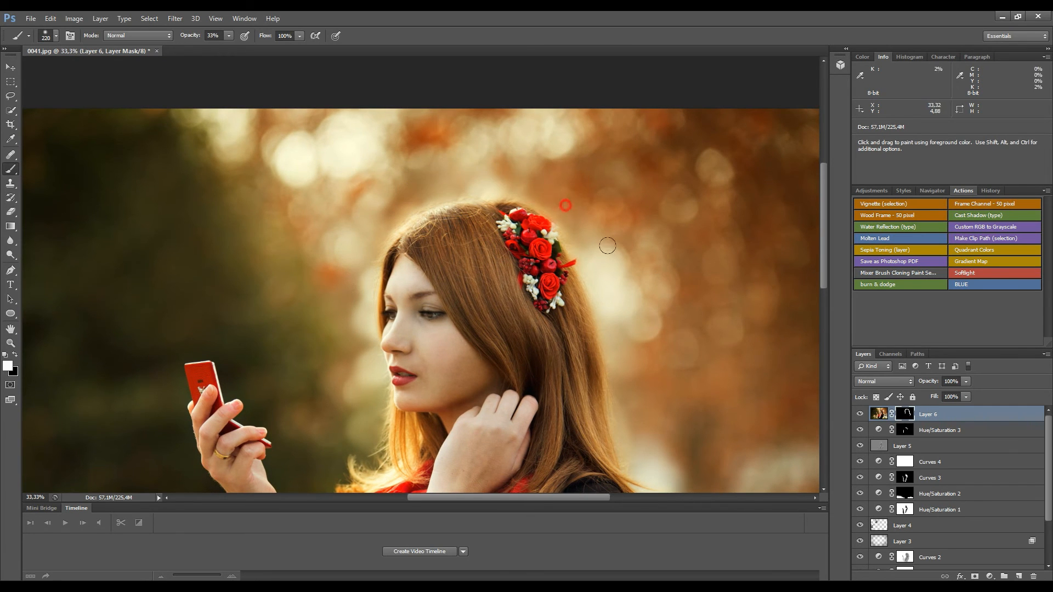
- Paint black at 33% opacity on the Layer 6 mask along the hair's outer edge behind the flowers
click(11, 184)
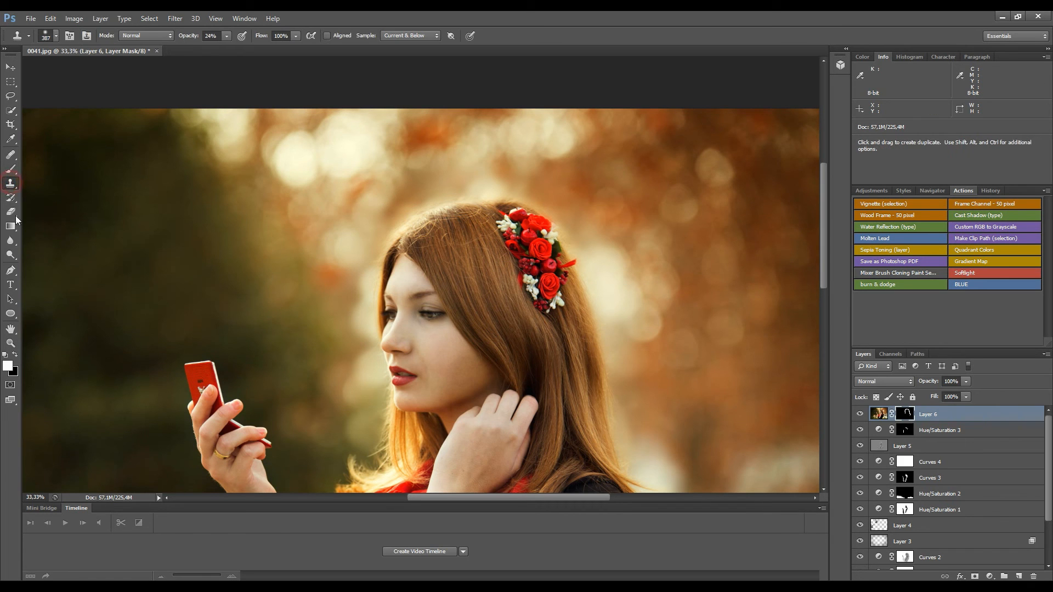
click(10, 169)
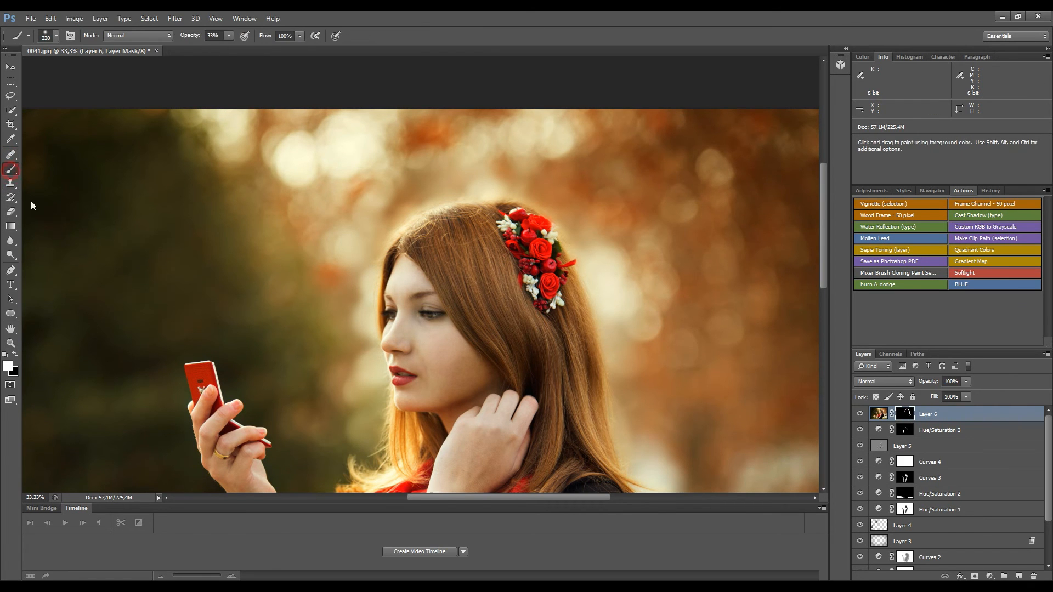
click(15, 355)
key(x)
key(x)
click(562, 174)
mouse_move(560, 167)
mouse_down()
mouse_move(619, 226)
mouse_move(653, 343)
mouse_up()
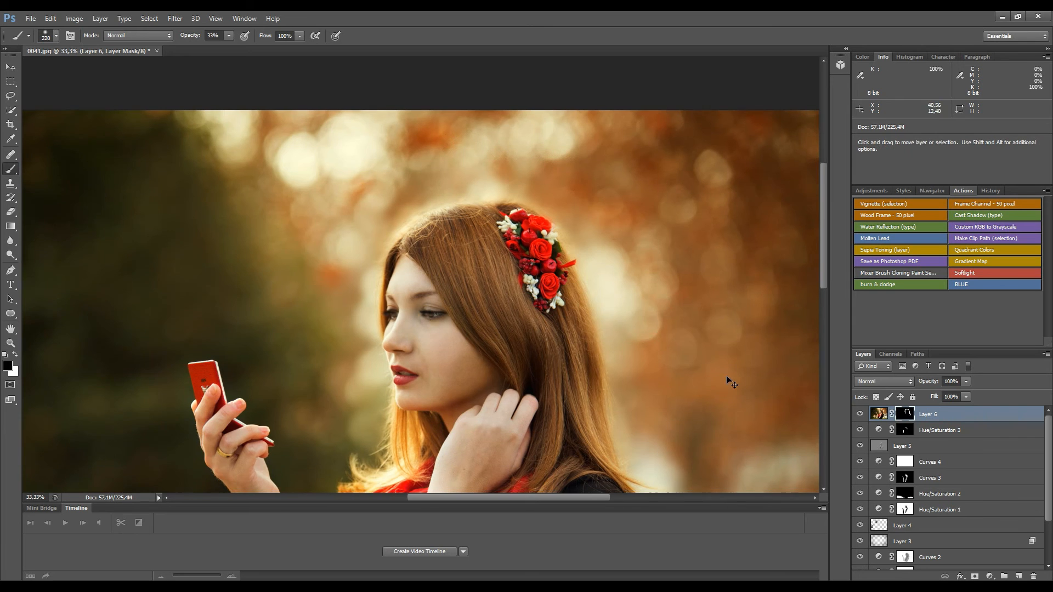
- Add a new empty layer above Layer 6 and set its blend mode to Color
key(ctrl+minus)
key(ctrl+minus)
key(ctrl+minus)
key(ctrl+plus)
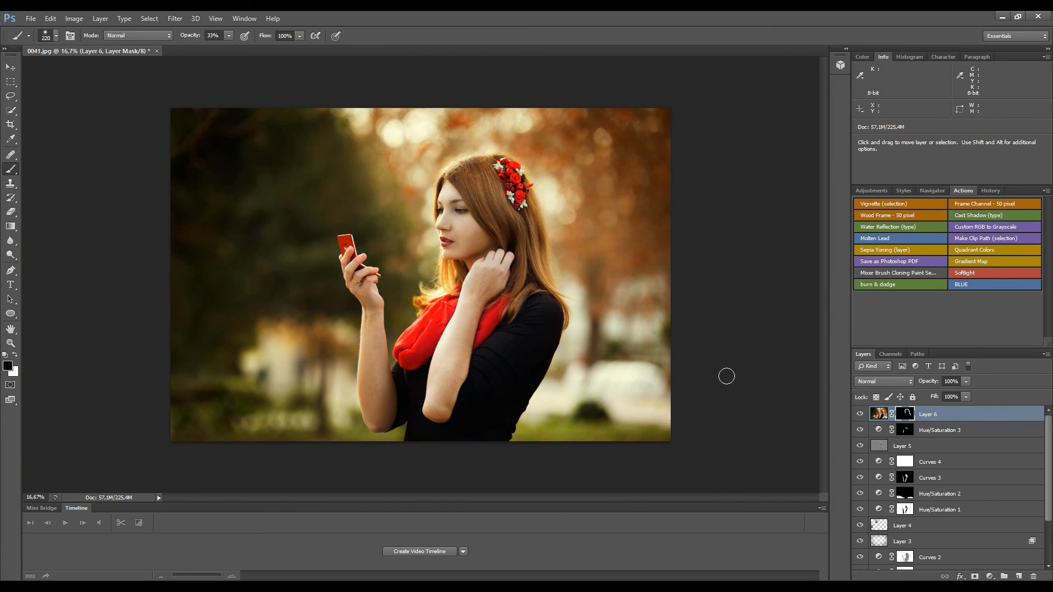
key(ctrl+2)
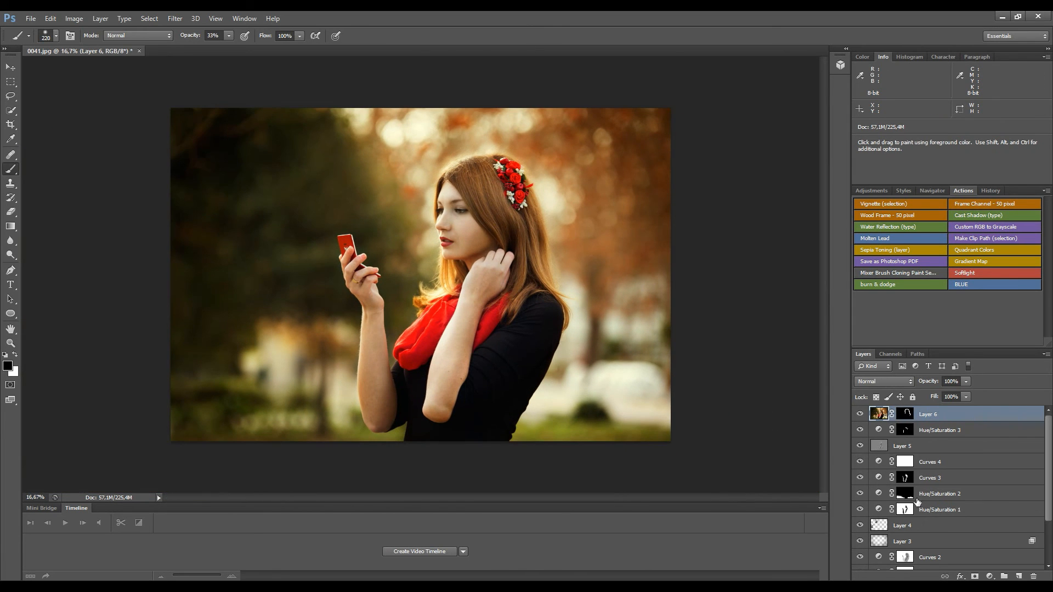
key(ctrl)
key(ctrl+plus)
key(ctrl+plus)
key(ctrl+plus)
key(space)
drag(551, 207, 439, 437)
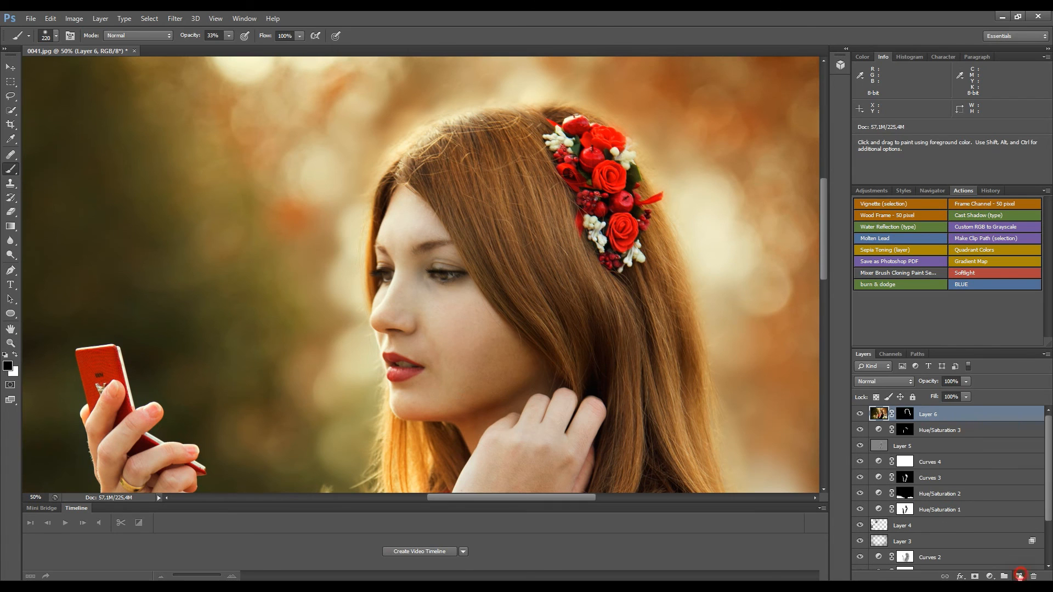
click(1020, 576)
click(883, 381)
click(877, 376)
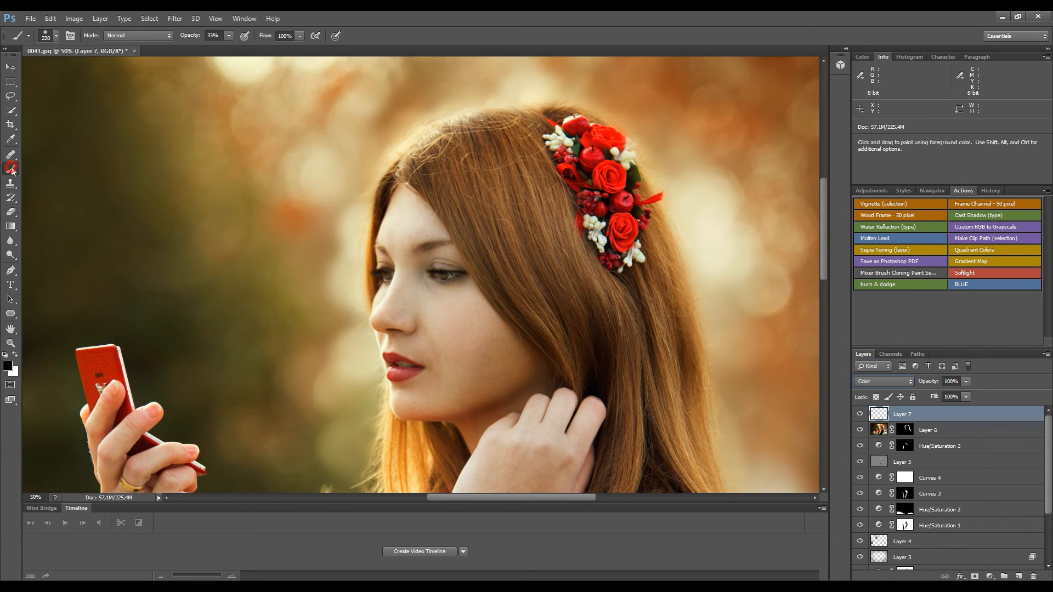
- Sample brown from the hair and brush it at 33% opacity over the front and back strands on Layer 7
alt+click(536, 233)
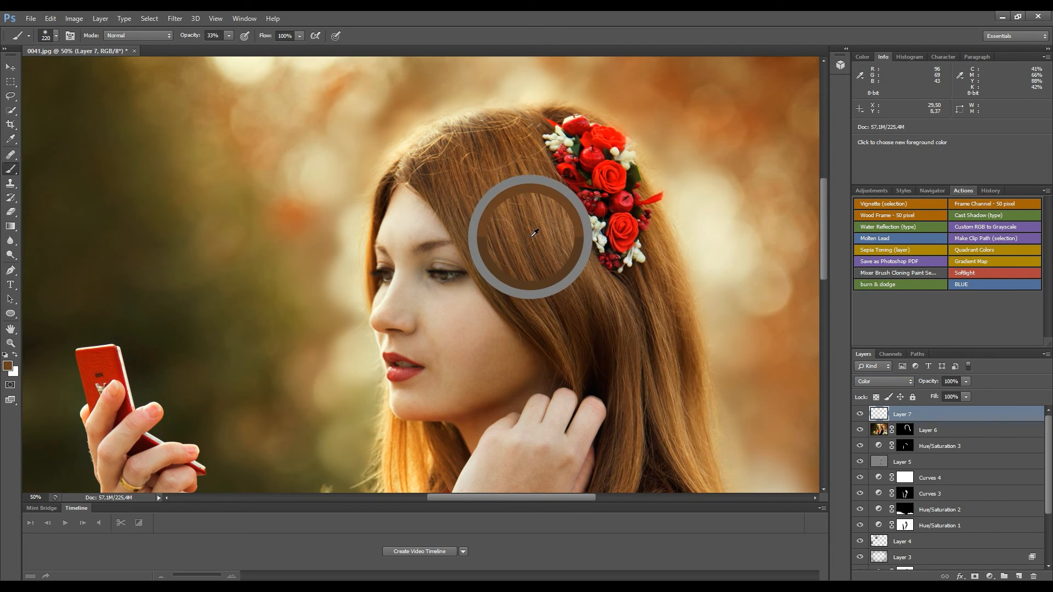
drag(532, 237, 536, 237)
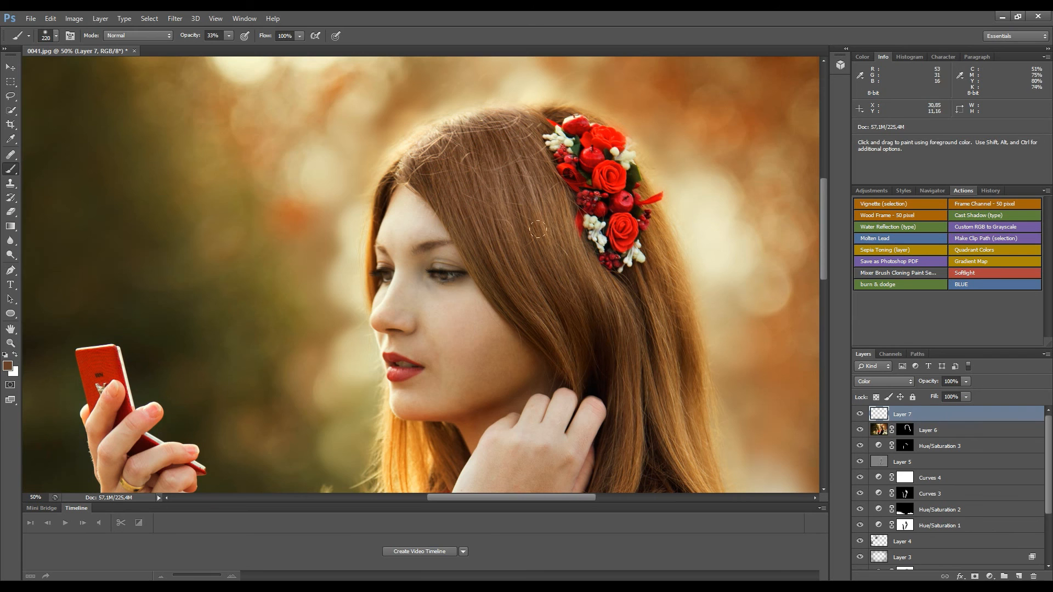
drag(656, 349, 663, 350)
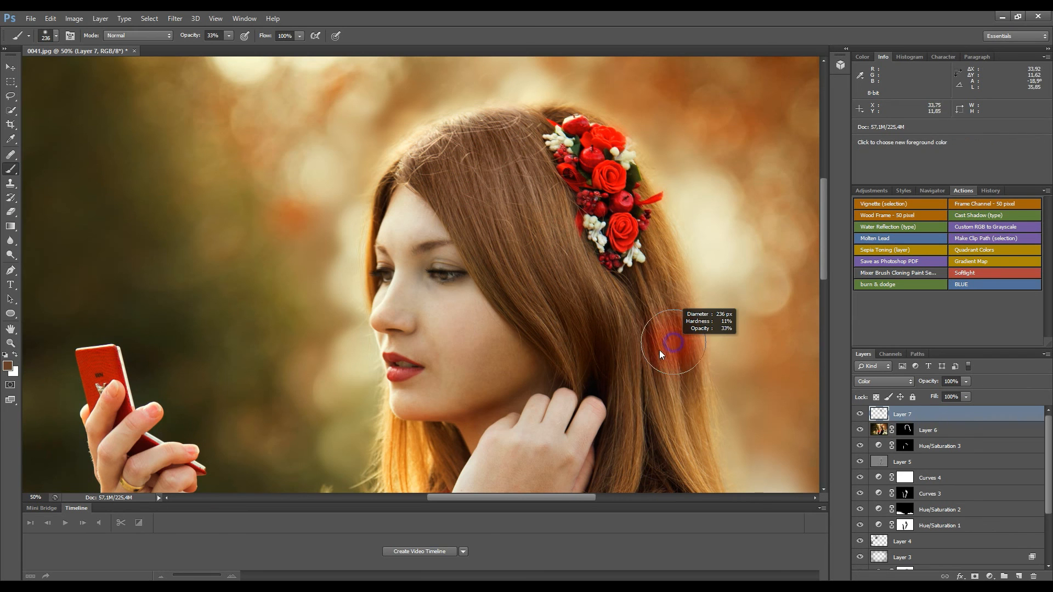
drag(664, 244, 648, 270)
drag(665, 215, 660, 237)
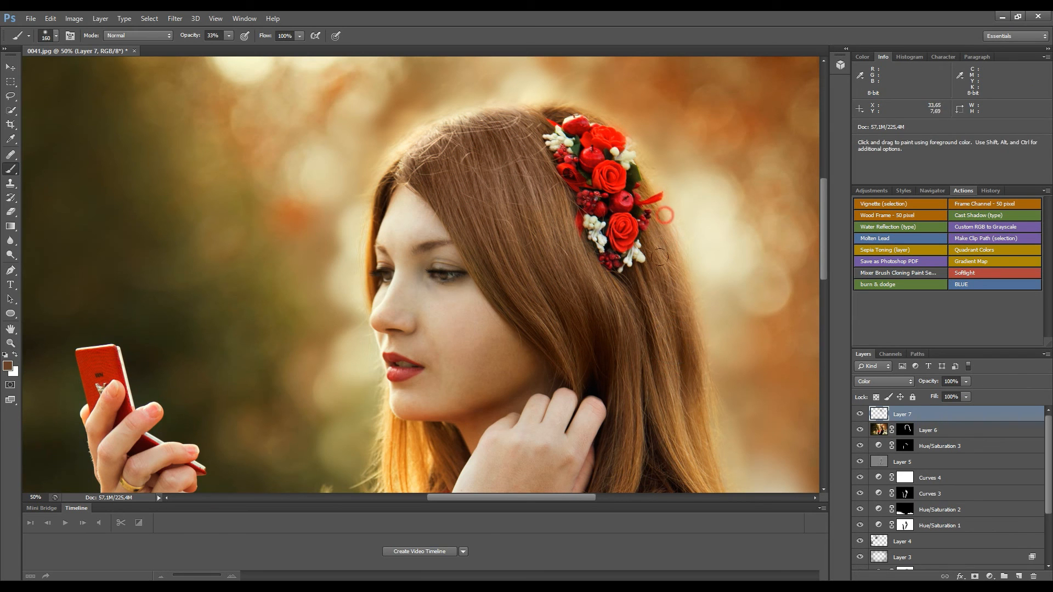
- Tint the hair around the flower ornament on Layer 7 and erase the brown spill from its uppermost berry
click(660, 177)
drag(545, 108, 552, 106)
click(587, 117)
click(10, 211)
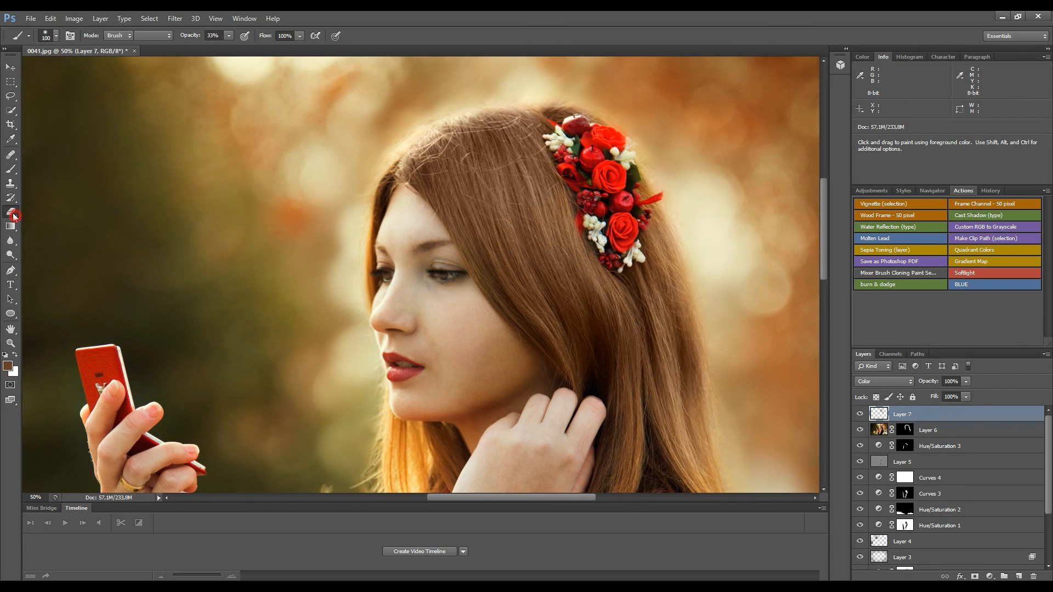
drag(579, 132, 590, 139)
- Brush freshly sampled hair tones over the forehead hairline and the strands beside the face on Layer 7
click(10, 169)
drag(538, 320, 432, 152)
mouse_move(556, 141)
mouse_down()
mouse_move(559, 282)
mouse_move(600, 290)
mouse_up()
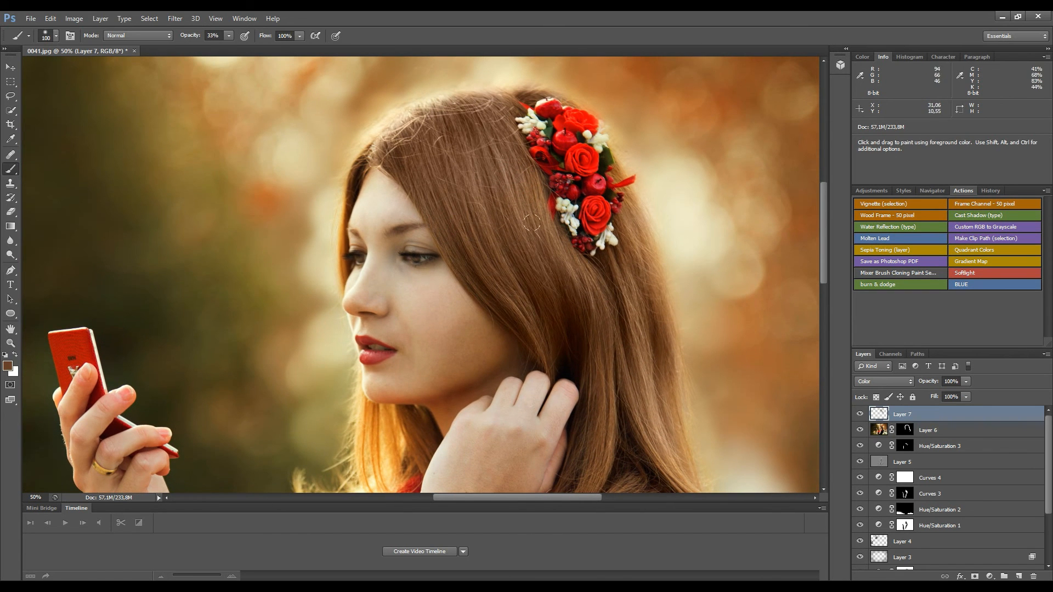
drag(363, 194, 354, 193)
alt+click(348, 208)
alt+click(517, 218)
drag(517, 296, 554, 314)
- Adjust the opacity of the hair-tint Layer 7 and add a Selective Color adjustment layer above it
key(ctrl+minus)
key(ctrl+minus)
key(ctrl+minus)
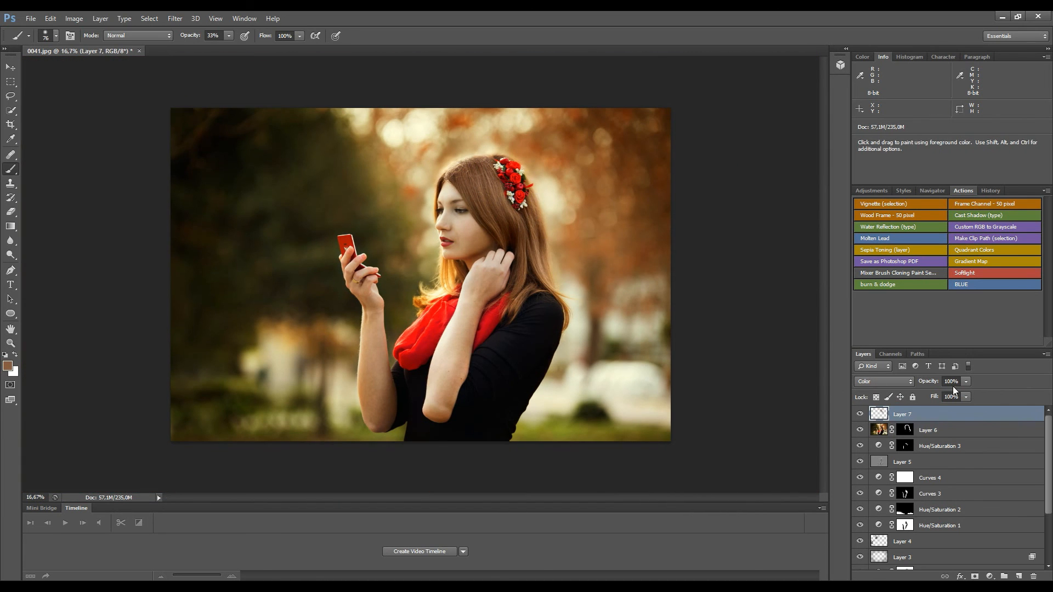
click(966, 382)
drag(946, 394, 947, 391)
click(1013, 383)
key(shift)
key(shift+F2)
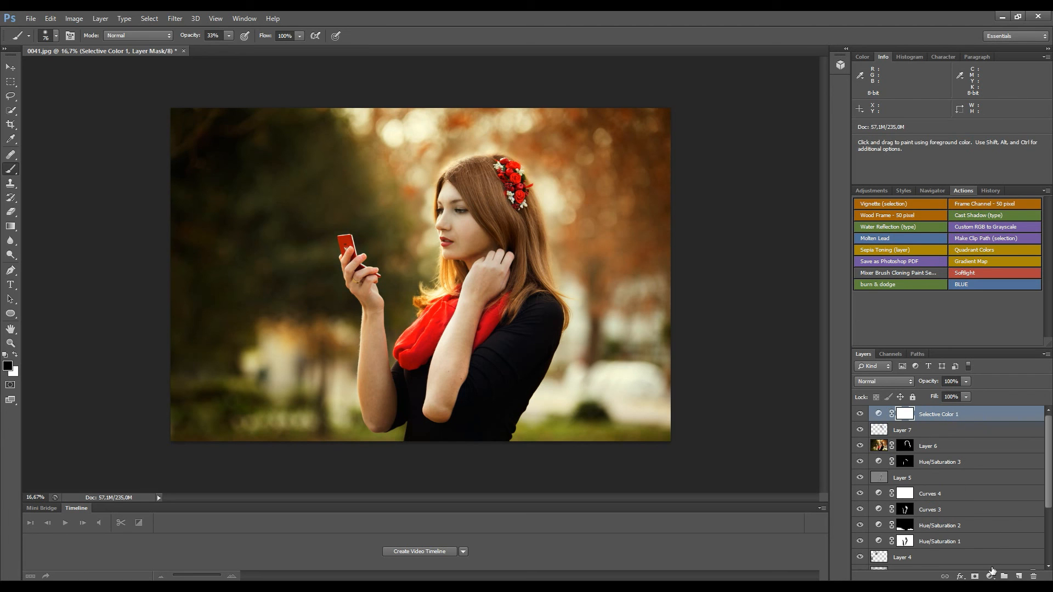
- Add a Hue/Saturation adjustment layer and set its Yellows to Hue -11 and Saturation -6
click(991, 578)
click(993, 444)
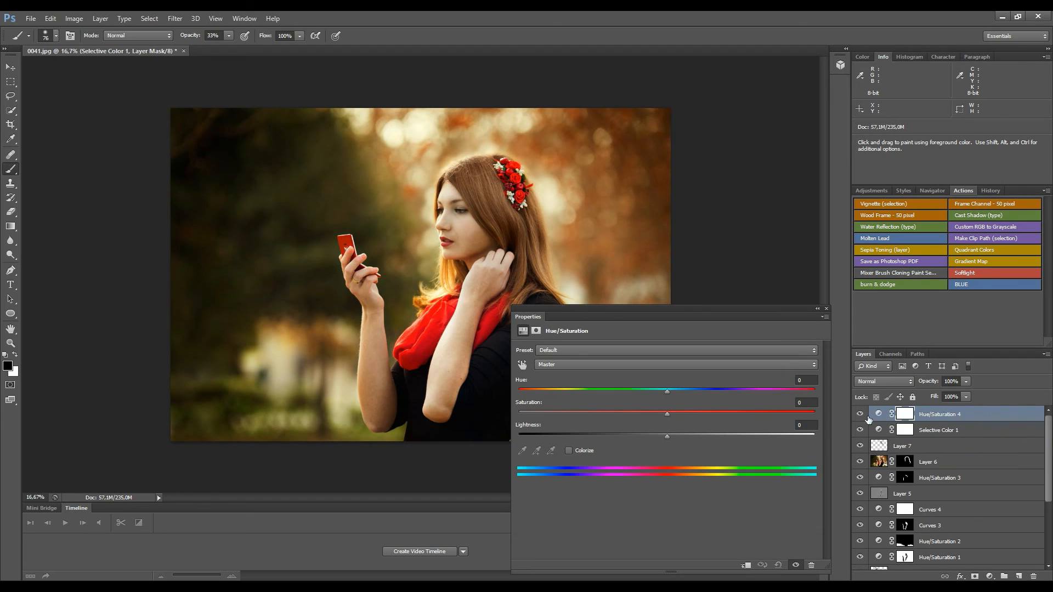
click(694, 362)
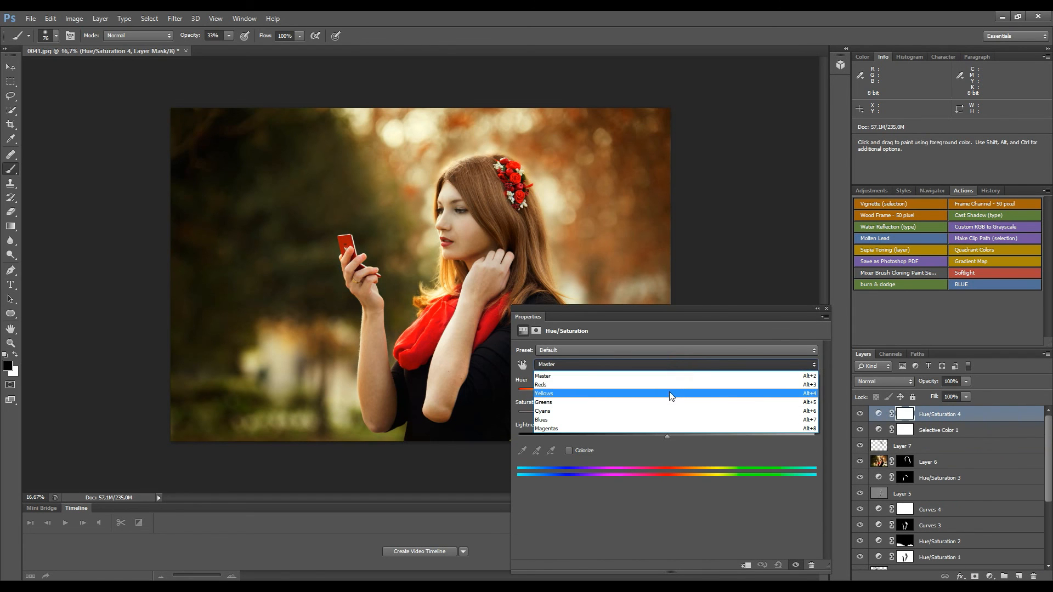
click(670, 395)
click(668, 389)
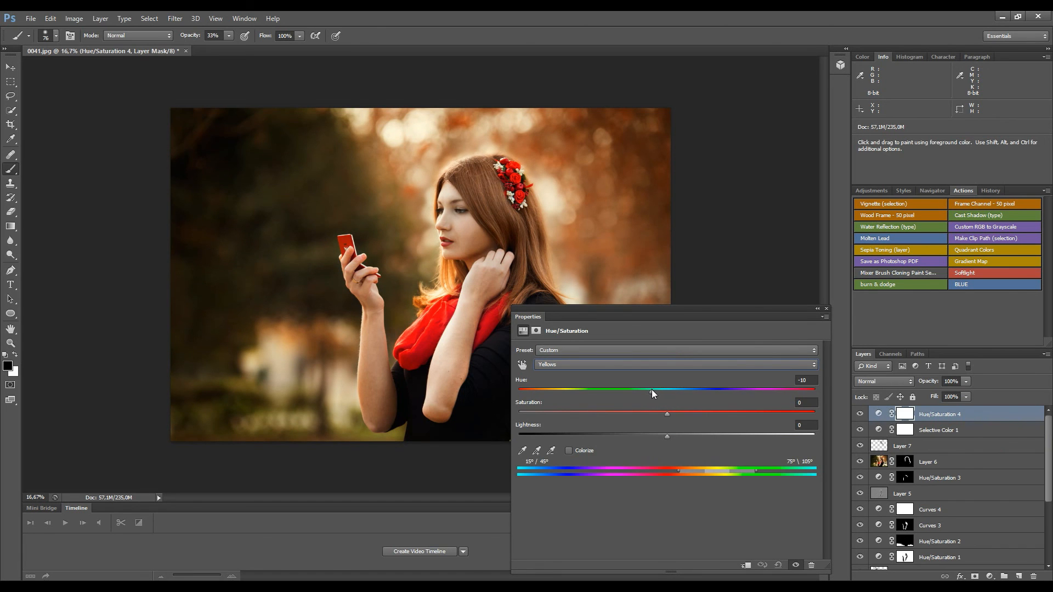
drag(672, 313, 830, 216)
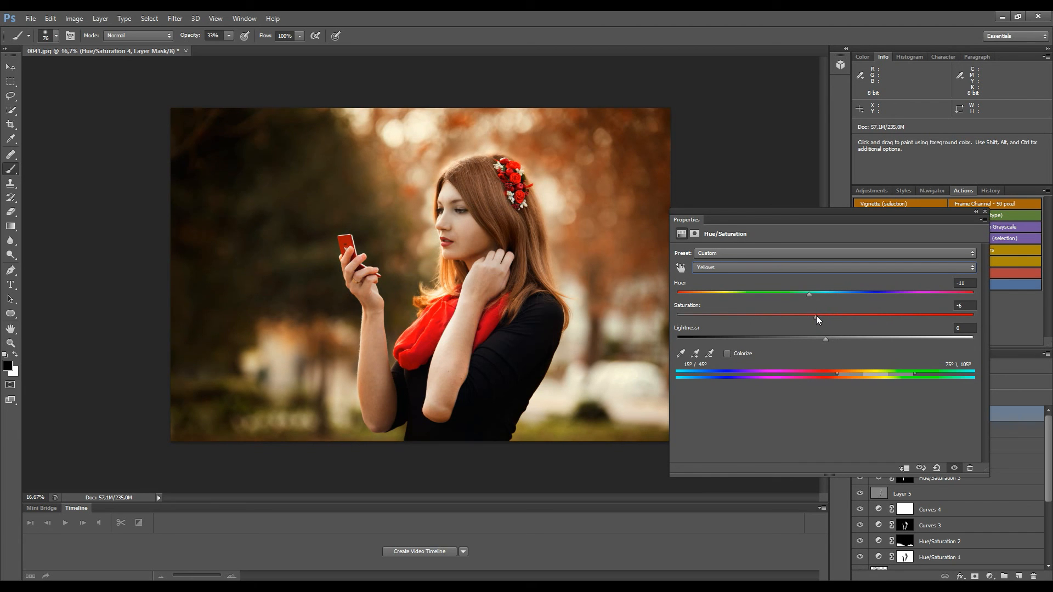
click(985, 212)
- Compare the image with and without Hue/Saturation 4, and the full retouch against the original Background
click(859, 415)
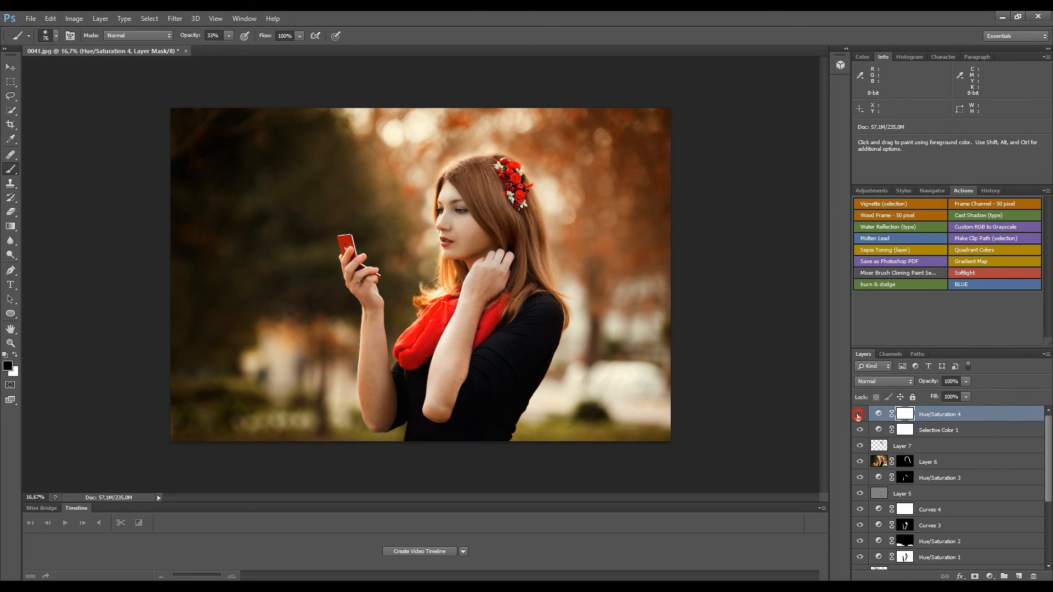
click(859, 415)
drag(1049, 450, 1050, 510)
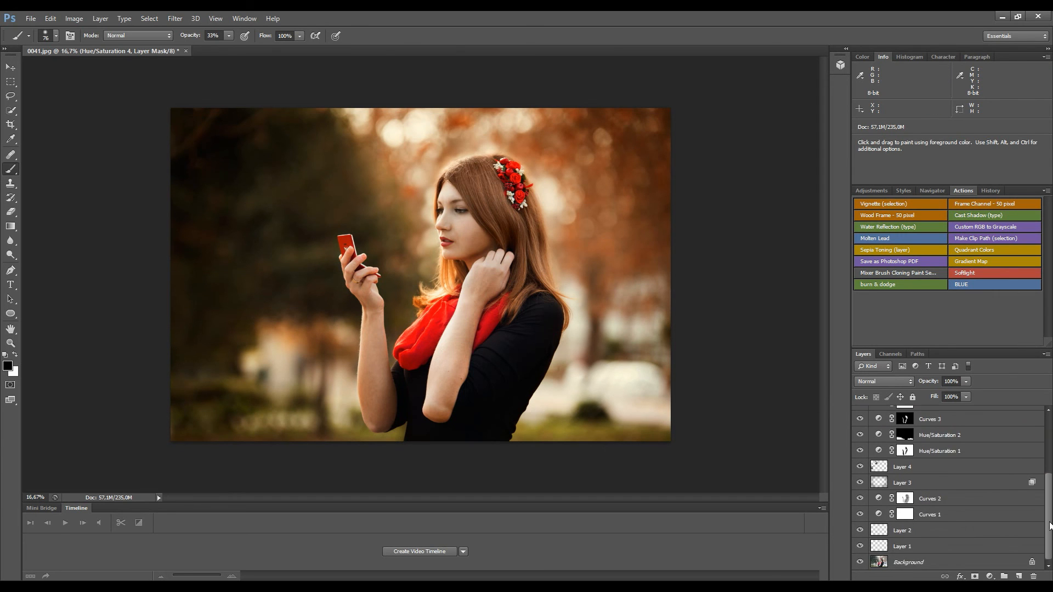
alt+click(860, 563)
alt+click(860, 563)
alt+click(860, 563)
alt+click(859, 563)
- Add a neutral grey Solid Color fill layer on top and set its blend mode to Color
click(990, 576)
click(985, 339)
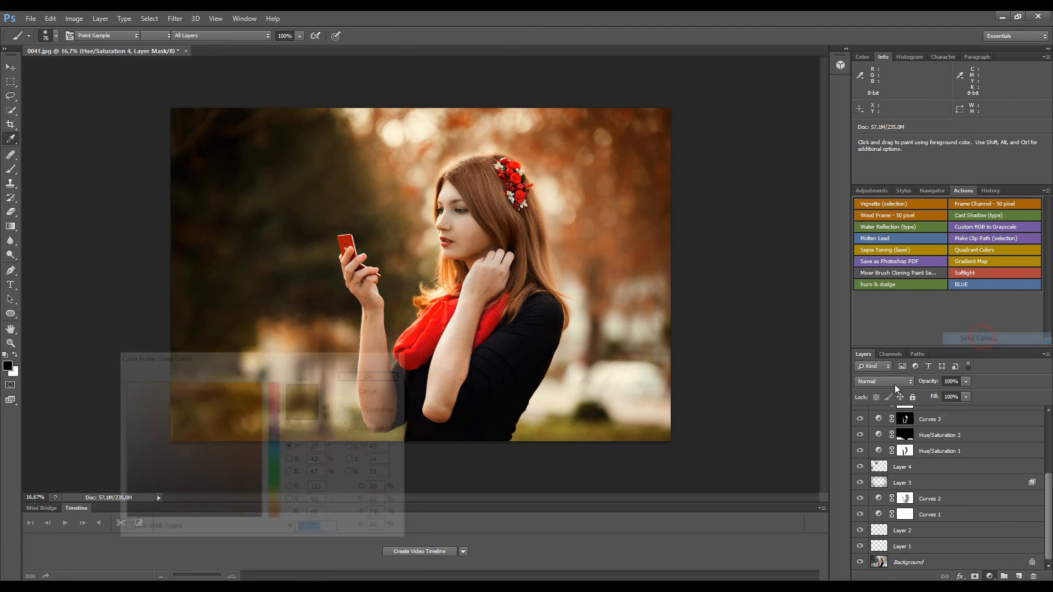
drag(202, 444, 116, 446)
click(364, 374)
key(b)
click(887, 380)
scroll(883, 351, down, 5)
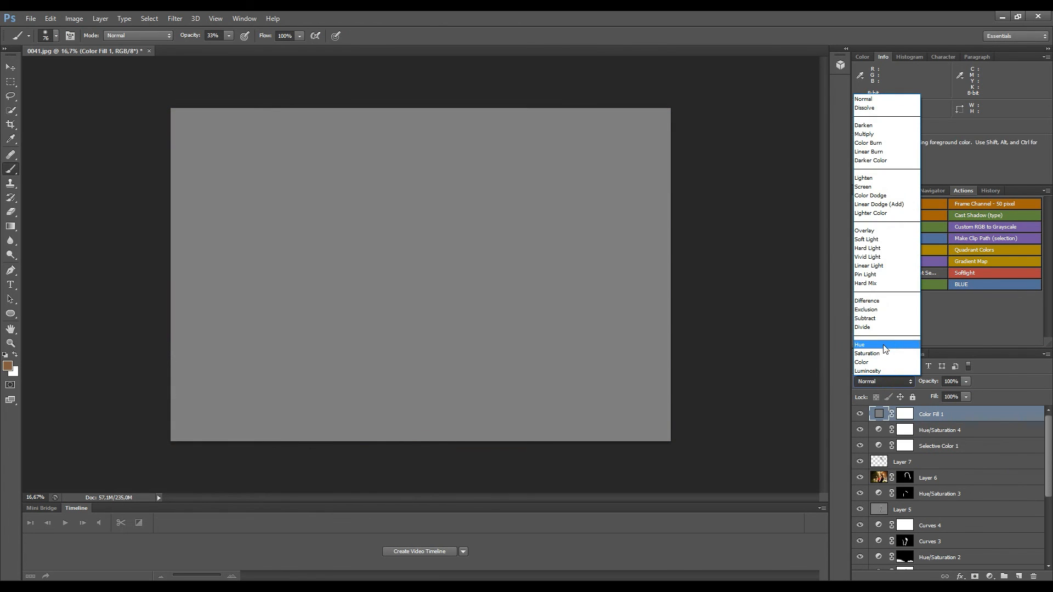
click(871, 364)
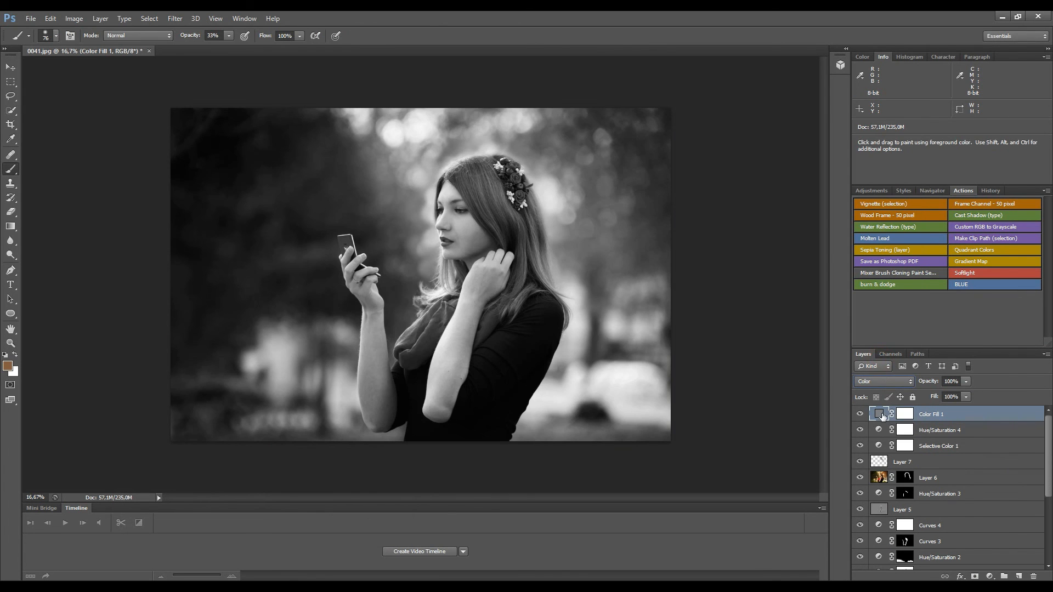
- Create a layer group for all retouching layers above Background, keeping Color Fill 1 outside on top
click(1004, 576)
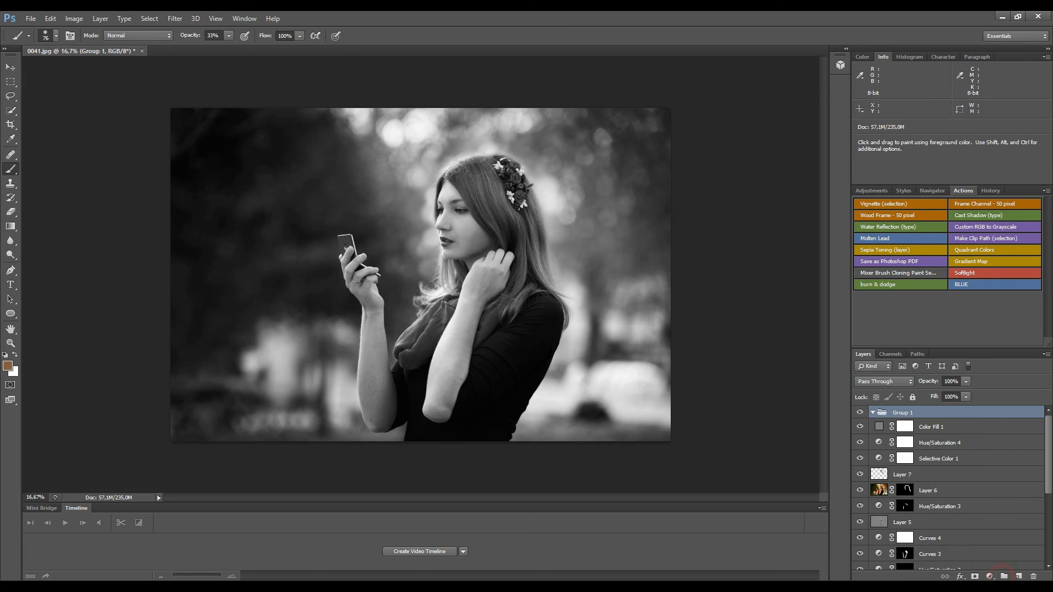
click(1010, 438)
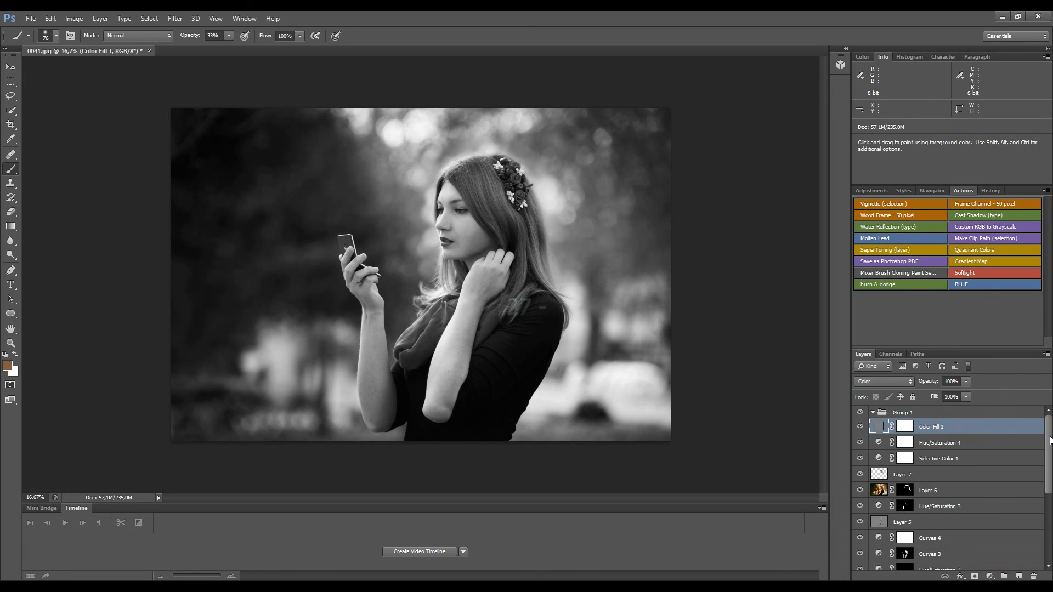
scroll(1020, 521, down, 5)
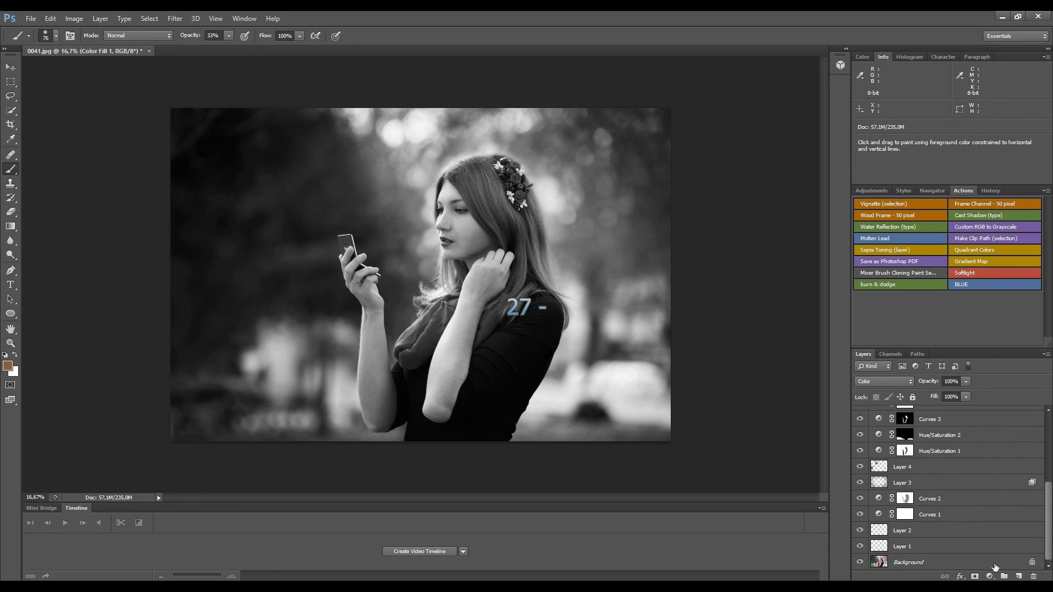
shift+click(995, 547)
drag(1044, 531, 964, 409)
click(971, 416)
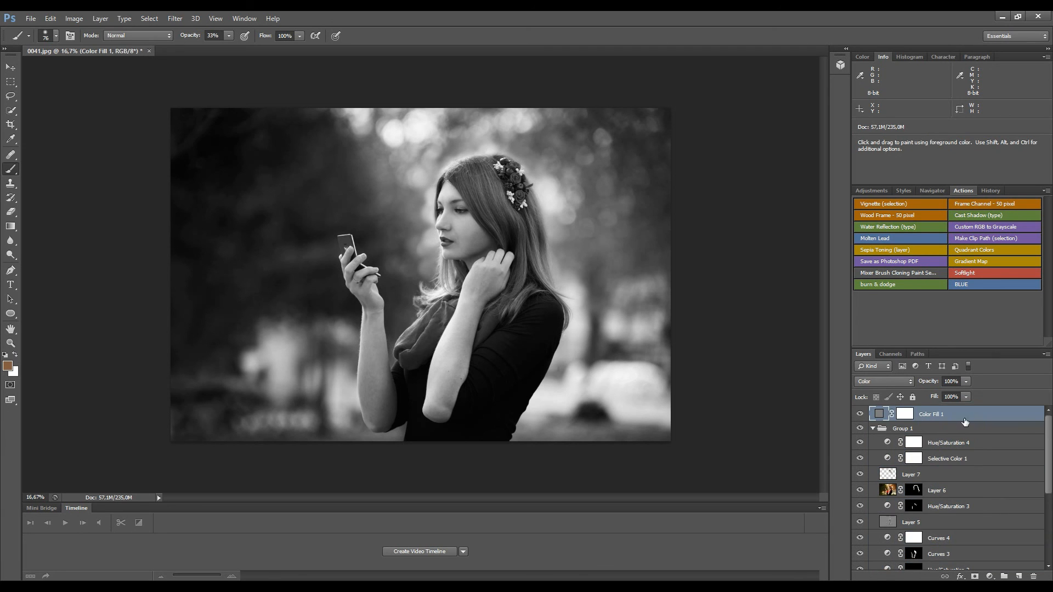
- Compare the black-and-white tones of the portrait with and without the Group 1 retouching
click(860, 429)
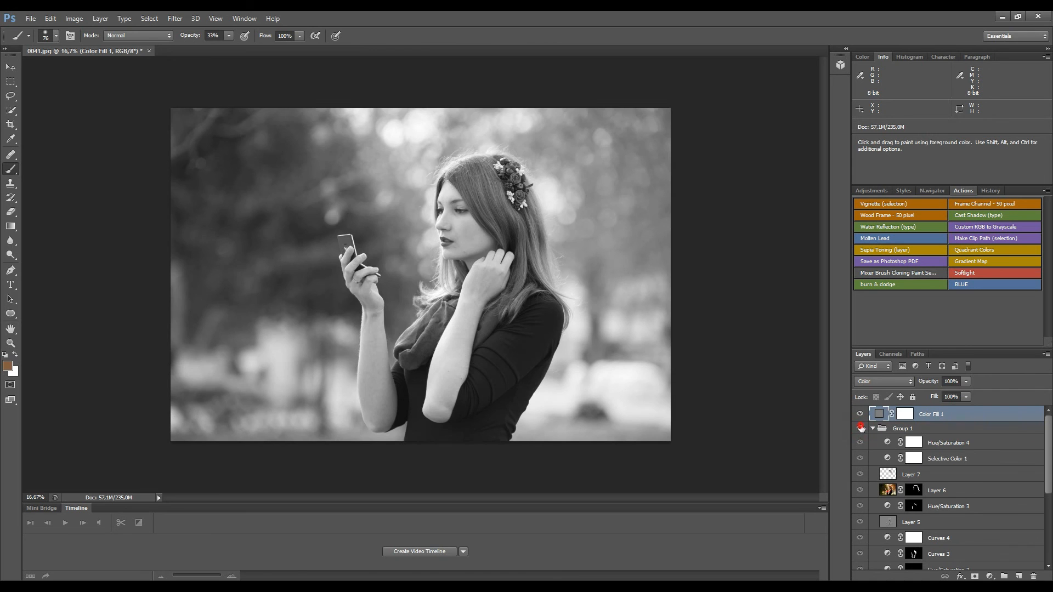
click(861, 428)
click(861, 427)
click(861, 428)
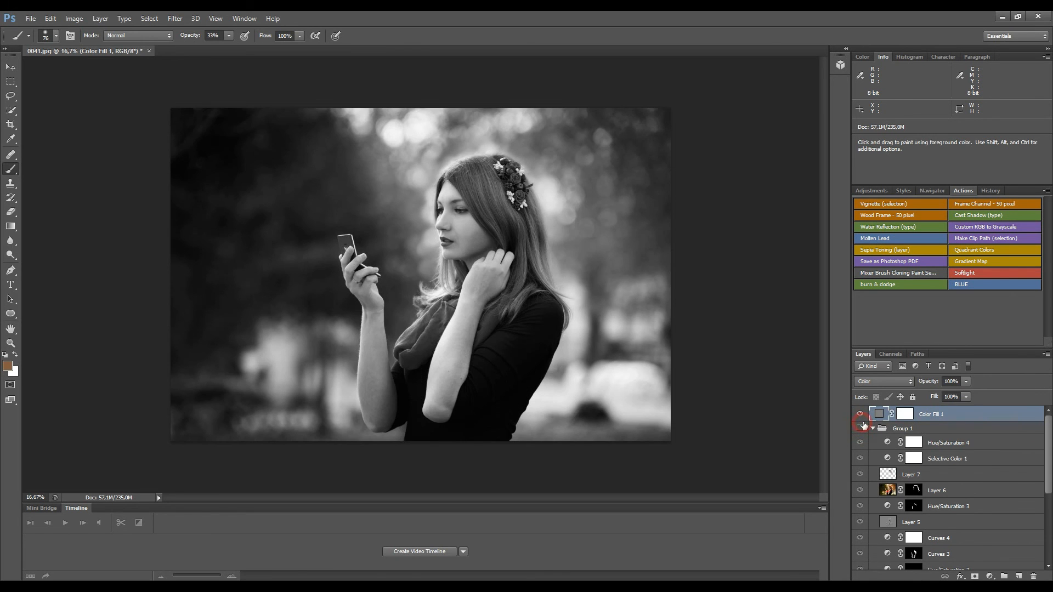
- Hide the Color Fill 1 layer and compare the original colour photo with the Group 1 retouch, leaving the group visible
click(861, 428)
click(860, 414)
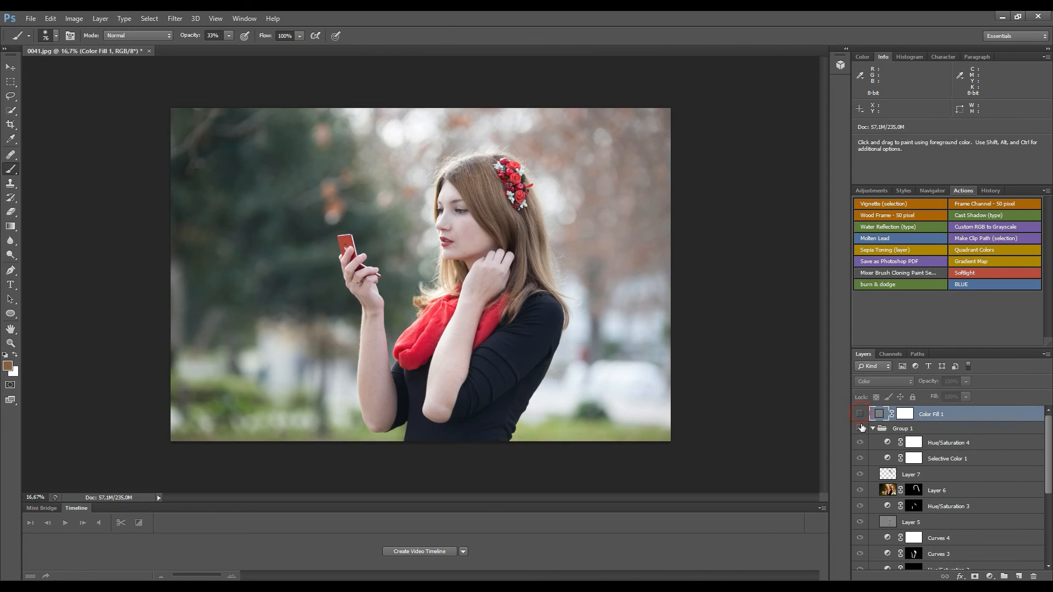
click(860, 428)
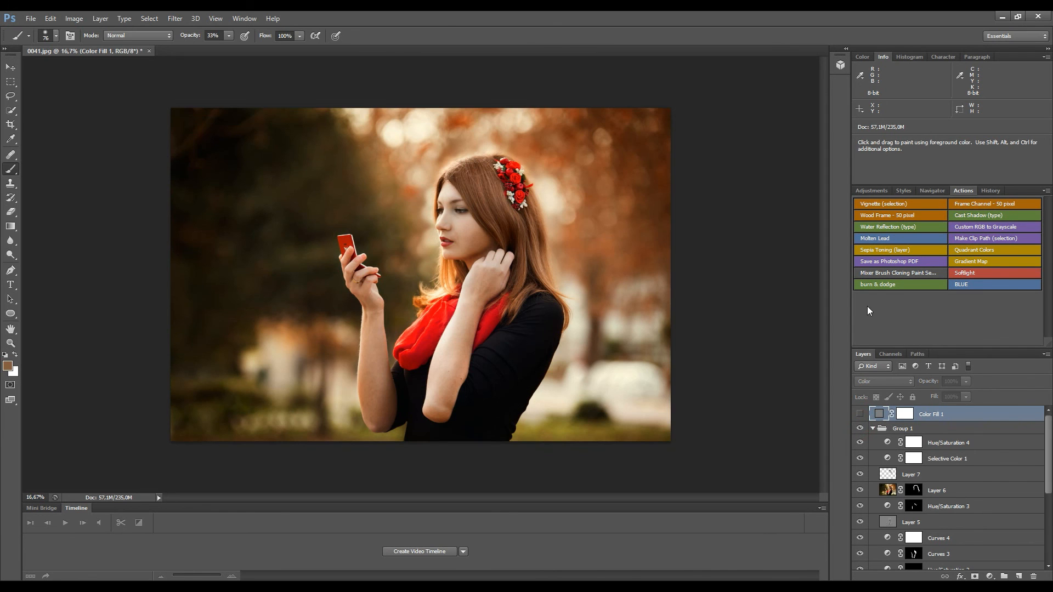
- Examine the retouched face, hands, scarf and arms up close, and check the whole colour image
key(ctrl+plus)
key(ctrl+plus)
key(ctrl+plus)
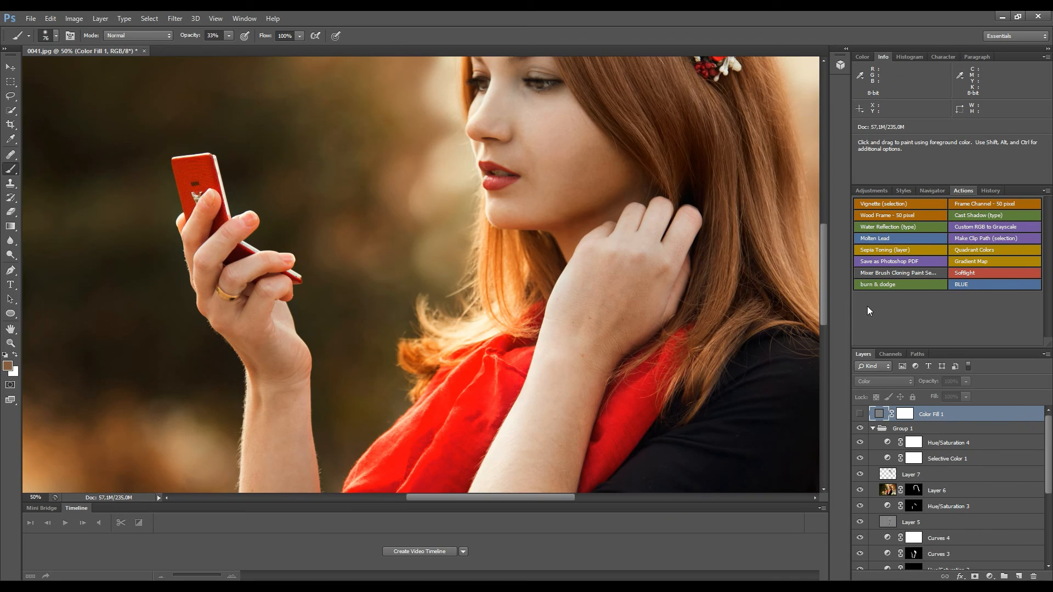
drag(522, 245, 513, 164)
drag(466, 409, 472, 205)
key(ctrl+minus)
key(ctrl+minus)
key(ctrl+minus)
key(ctrl+minus)
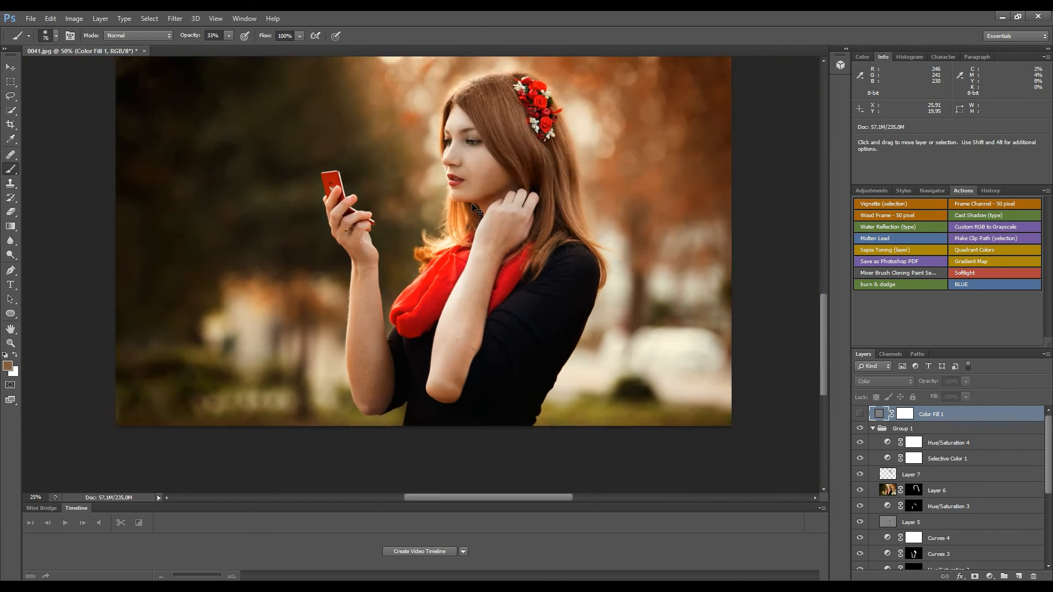